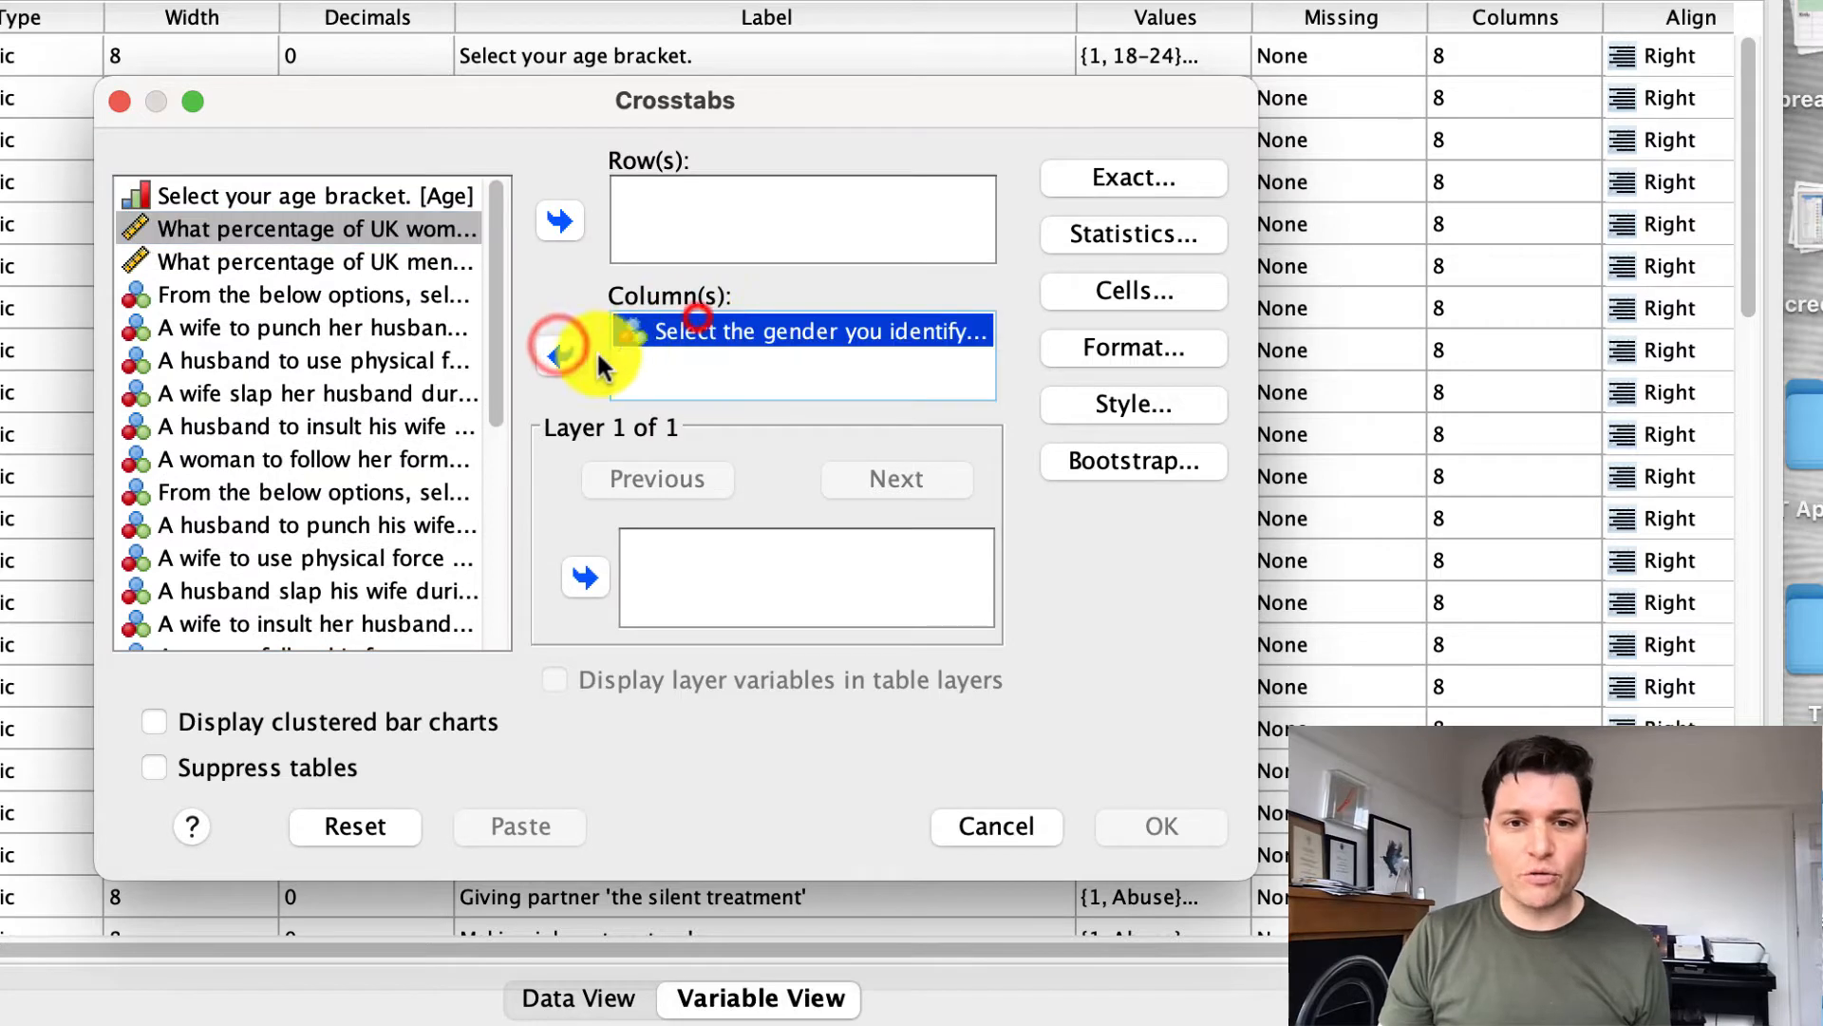
Set gender as the crosstab column variable and the estimated percentage of UK women experiencing domestic abuse as the row variable
left_click(560, 353)
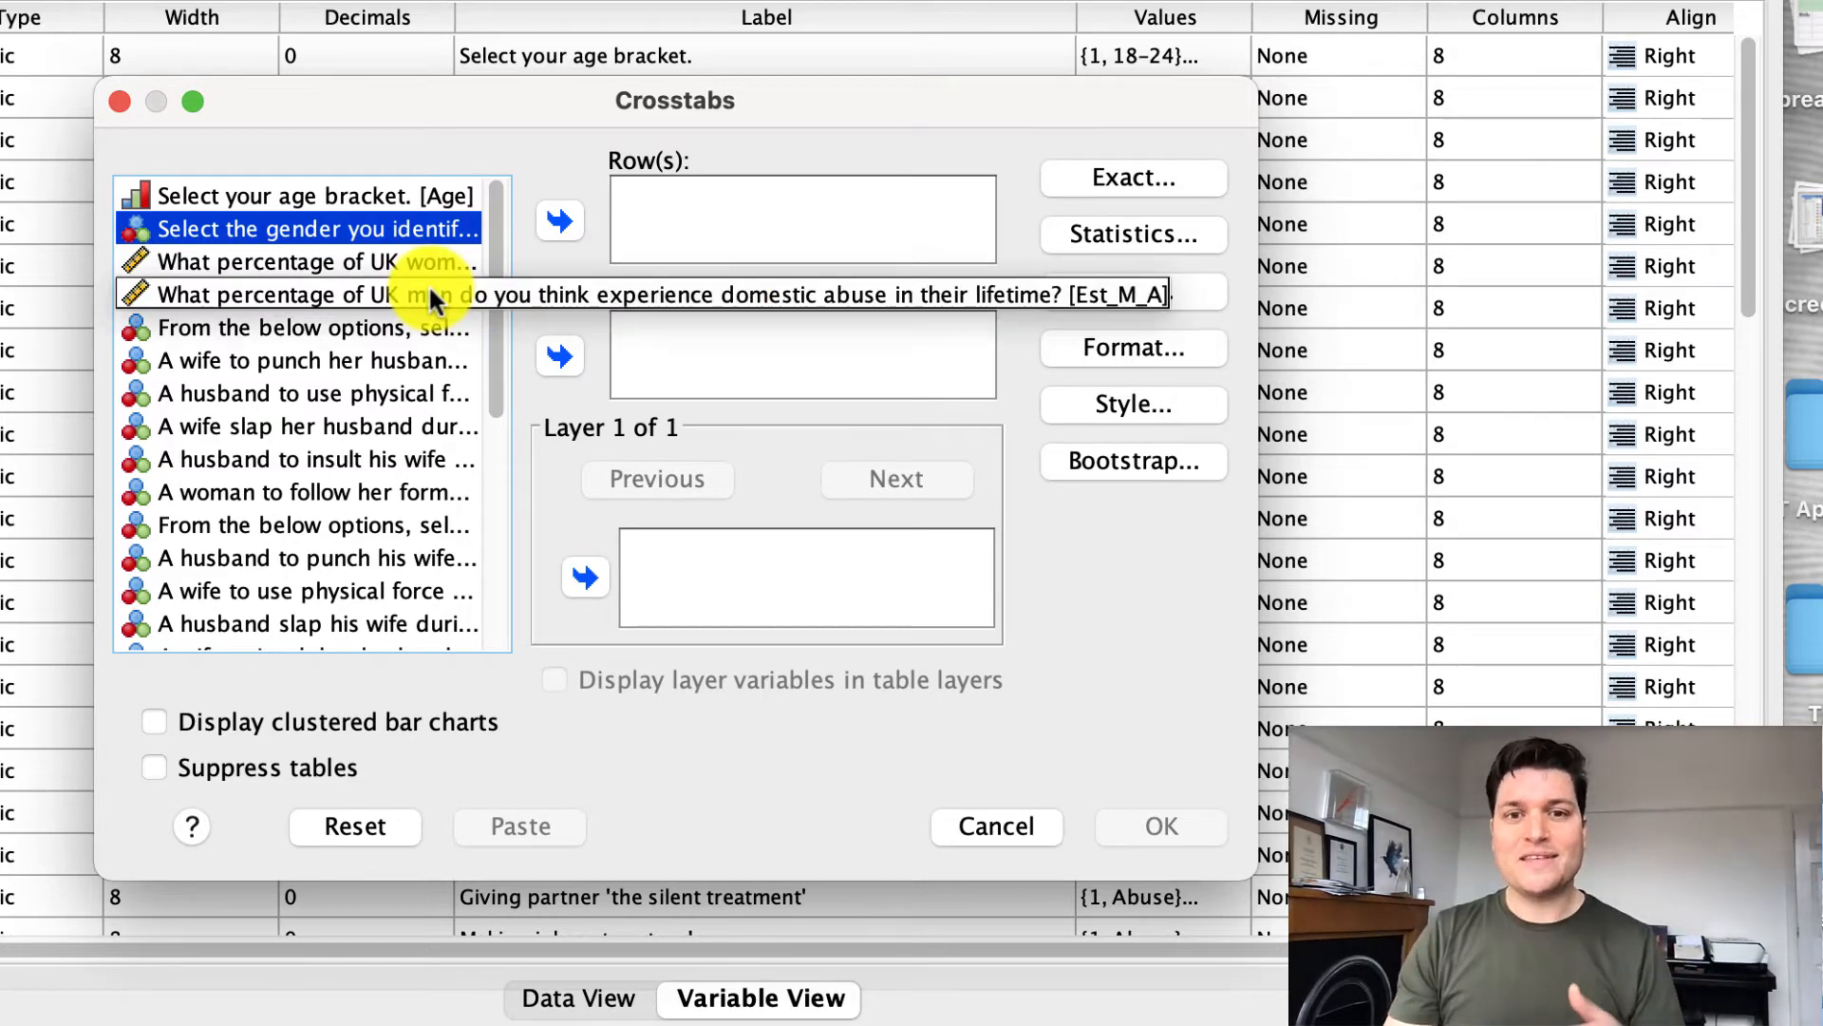
left_click(560, 356)
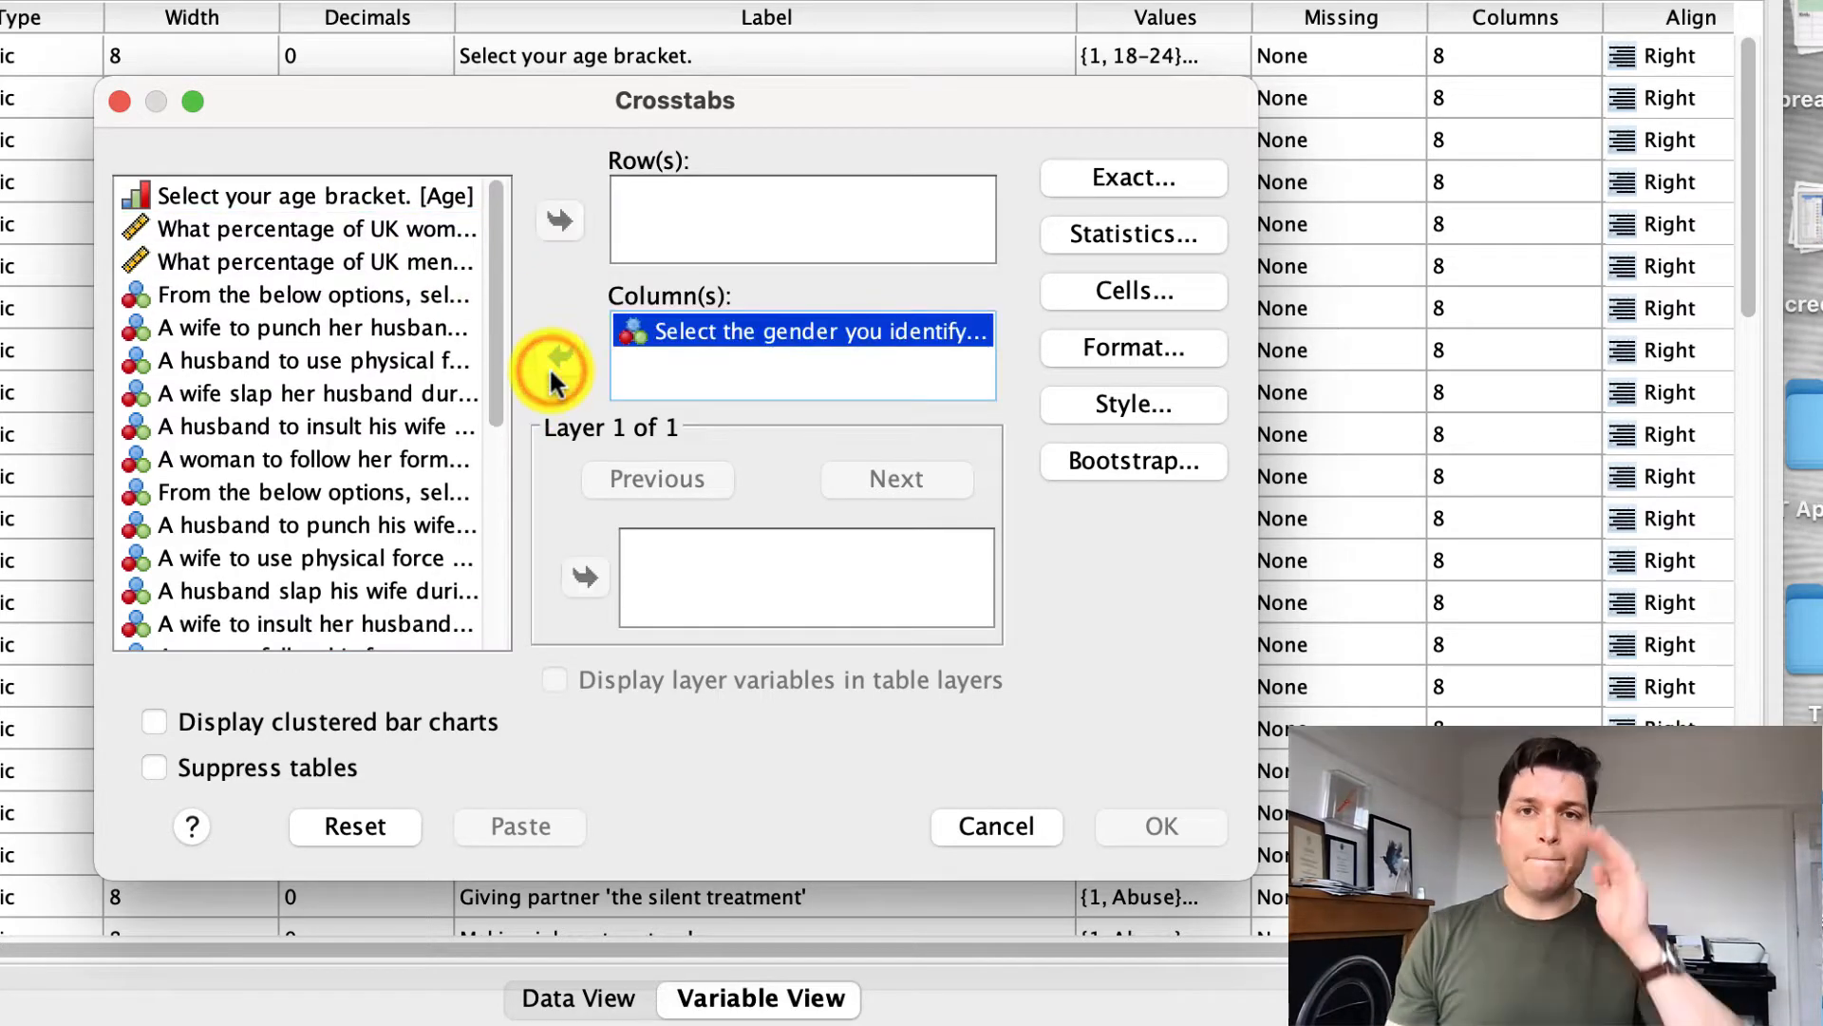
left_click(258, 228)
left_click(556, 223)
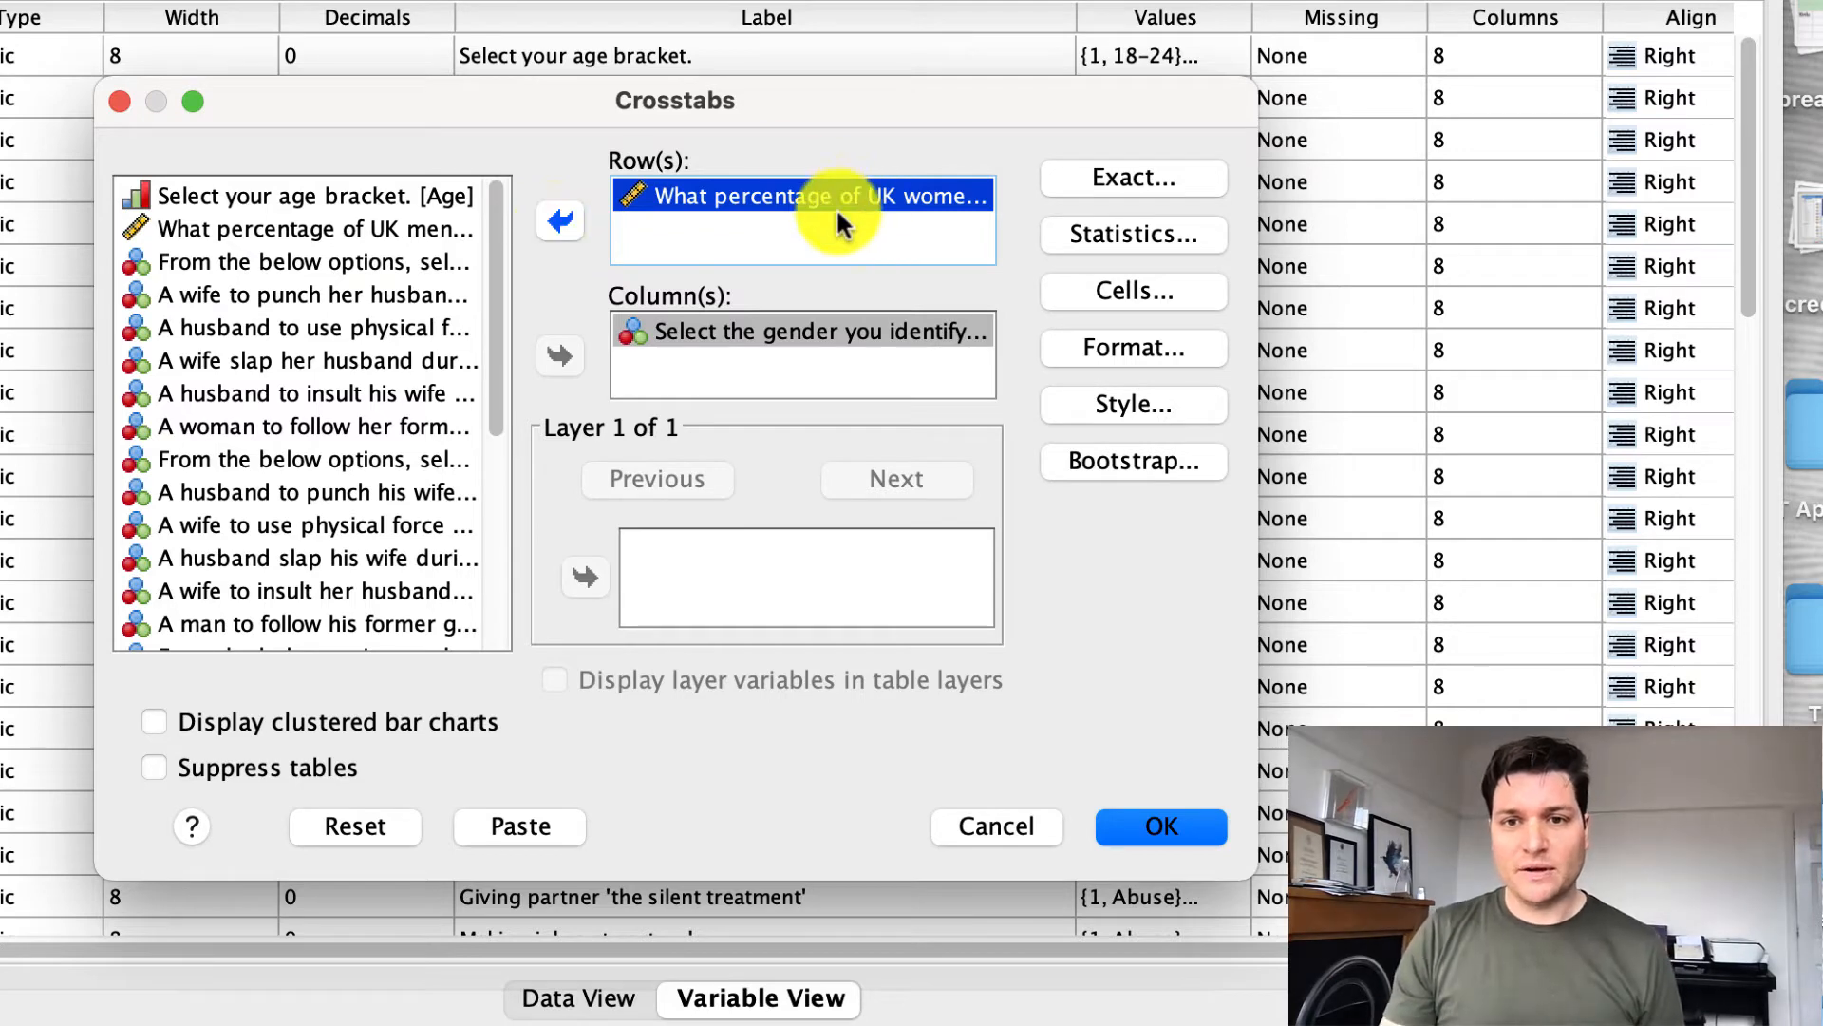
Include Chi-square and Phi and Cramer's V in the crosstab statistics
left_click(1084, 237)
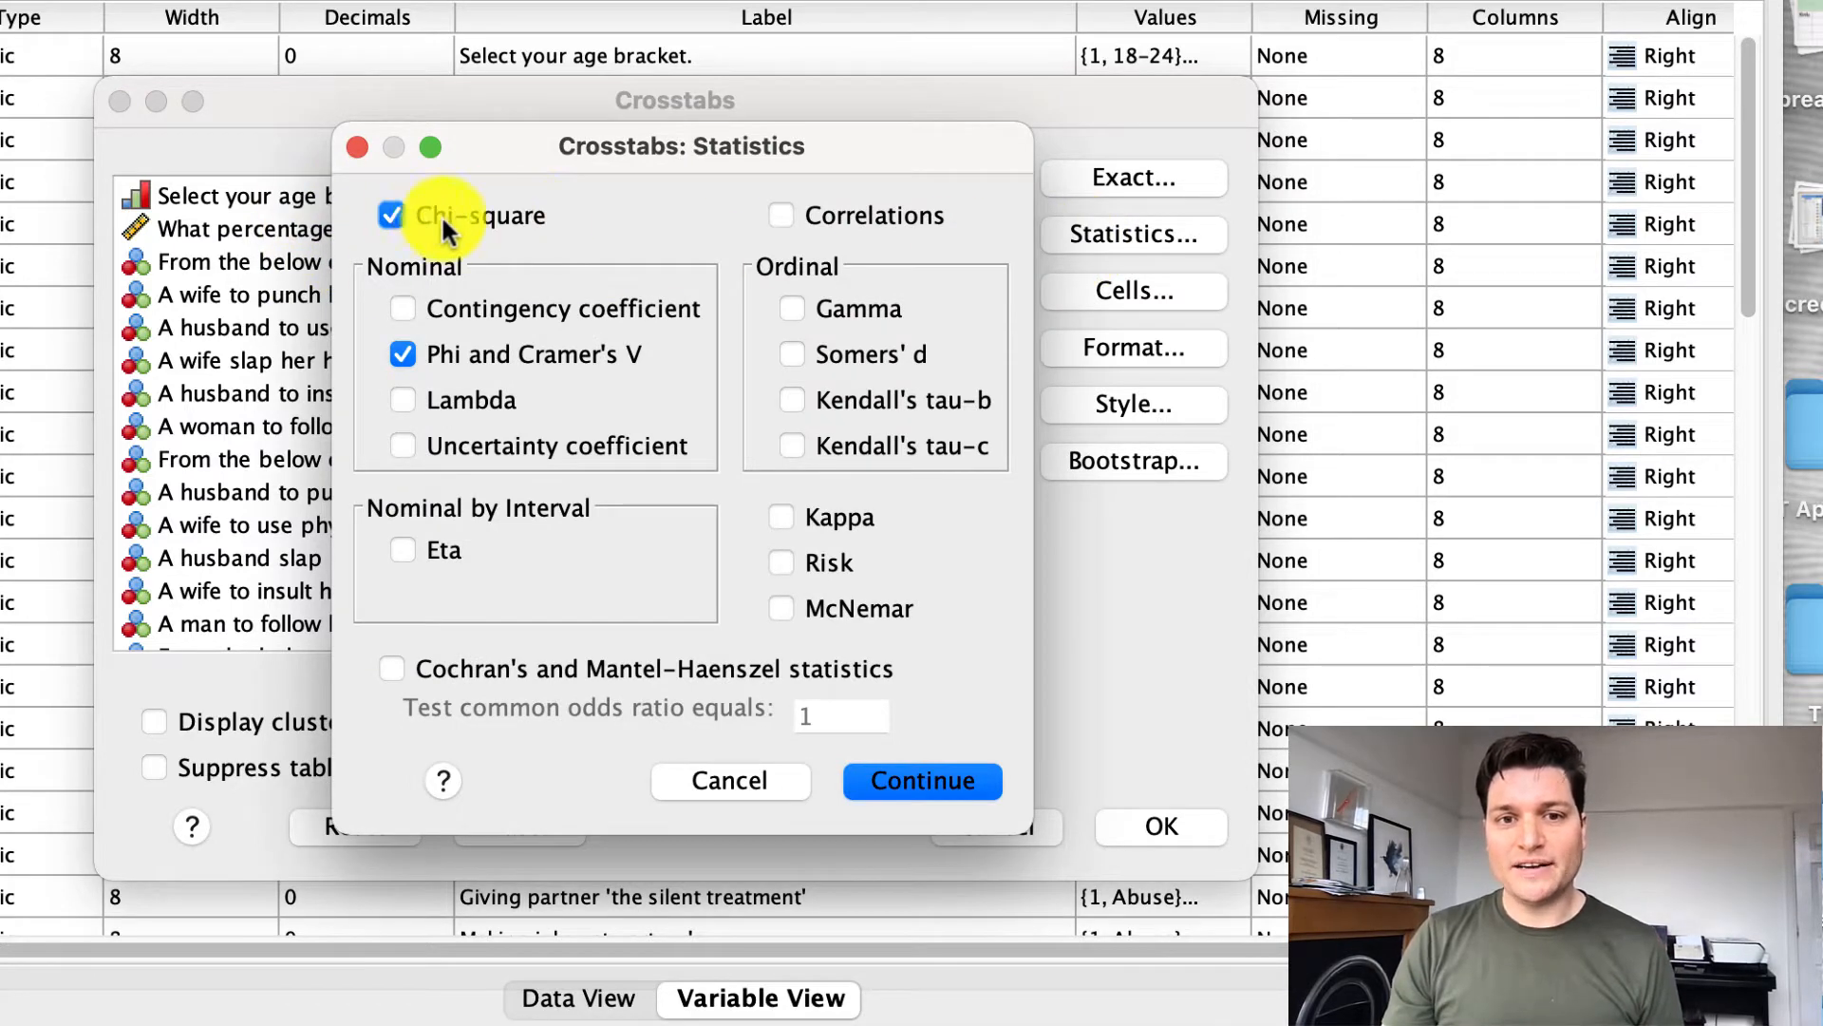
left_click(418, 355)
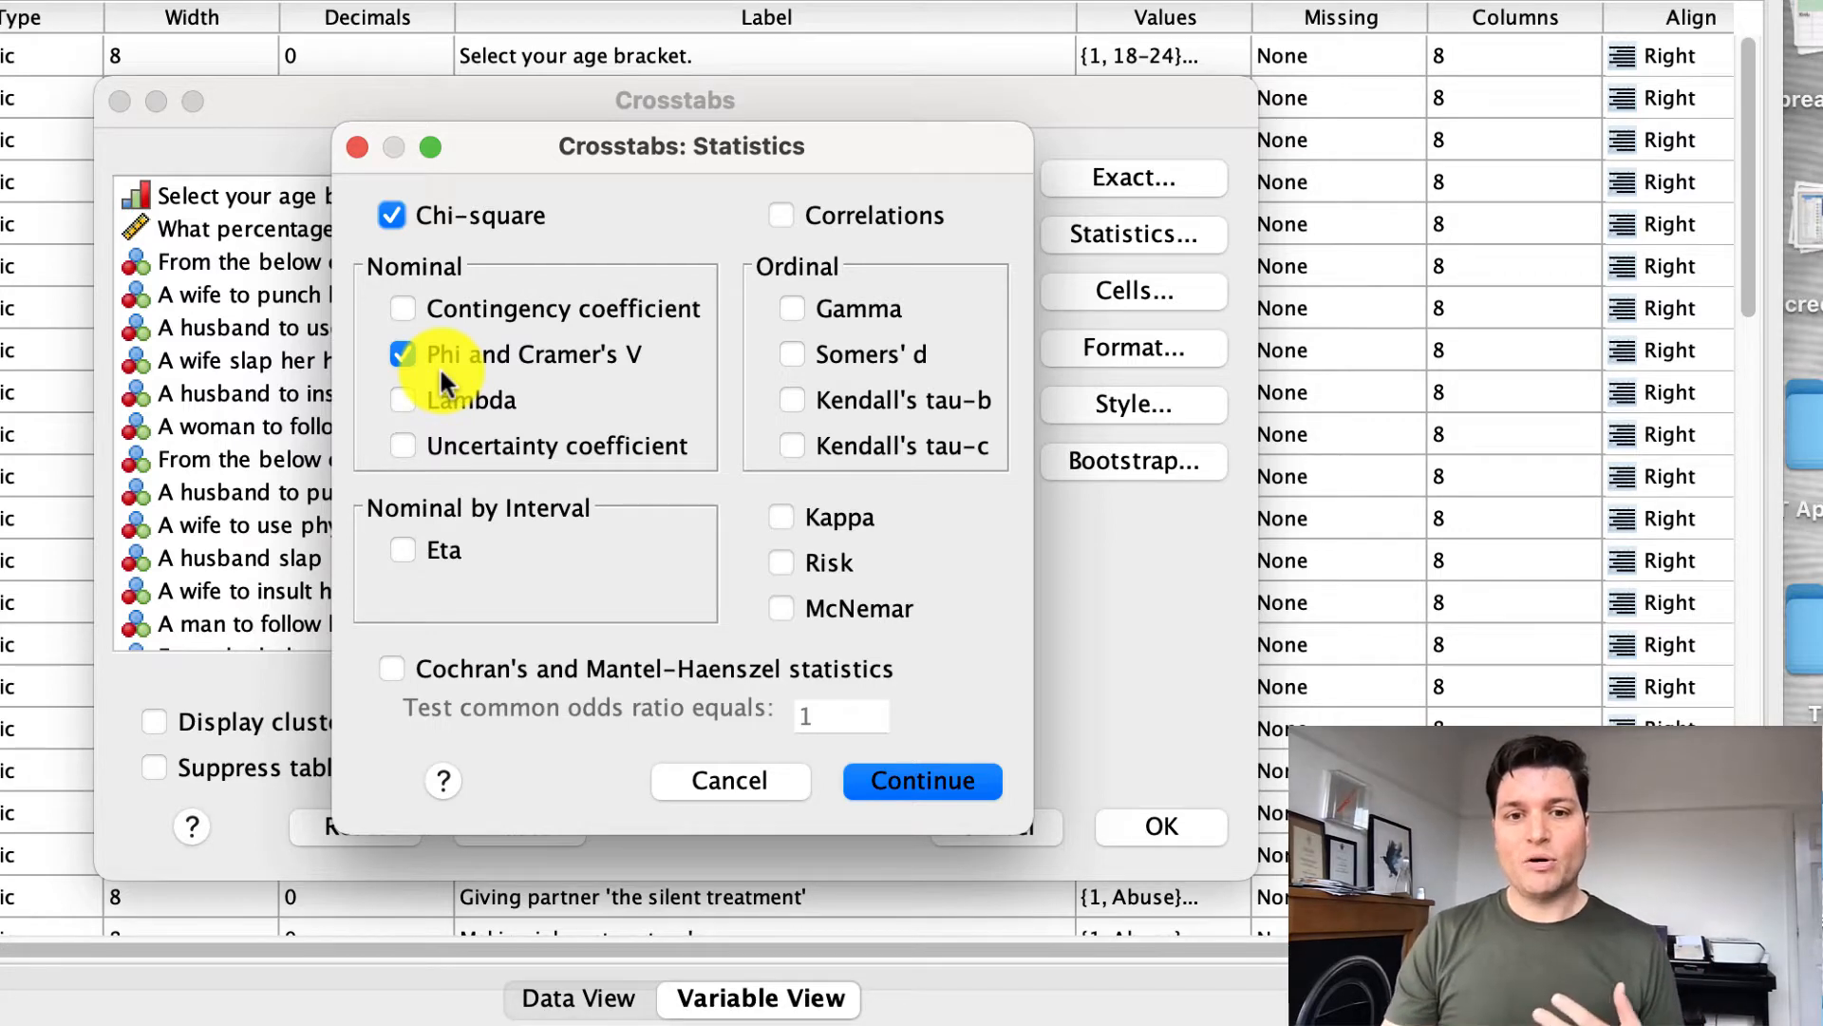
left_click(886, 778)
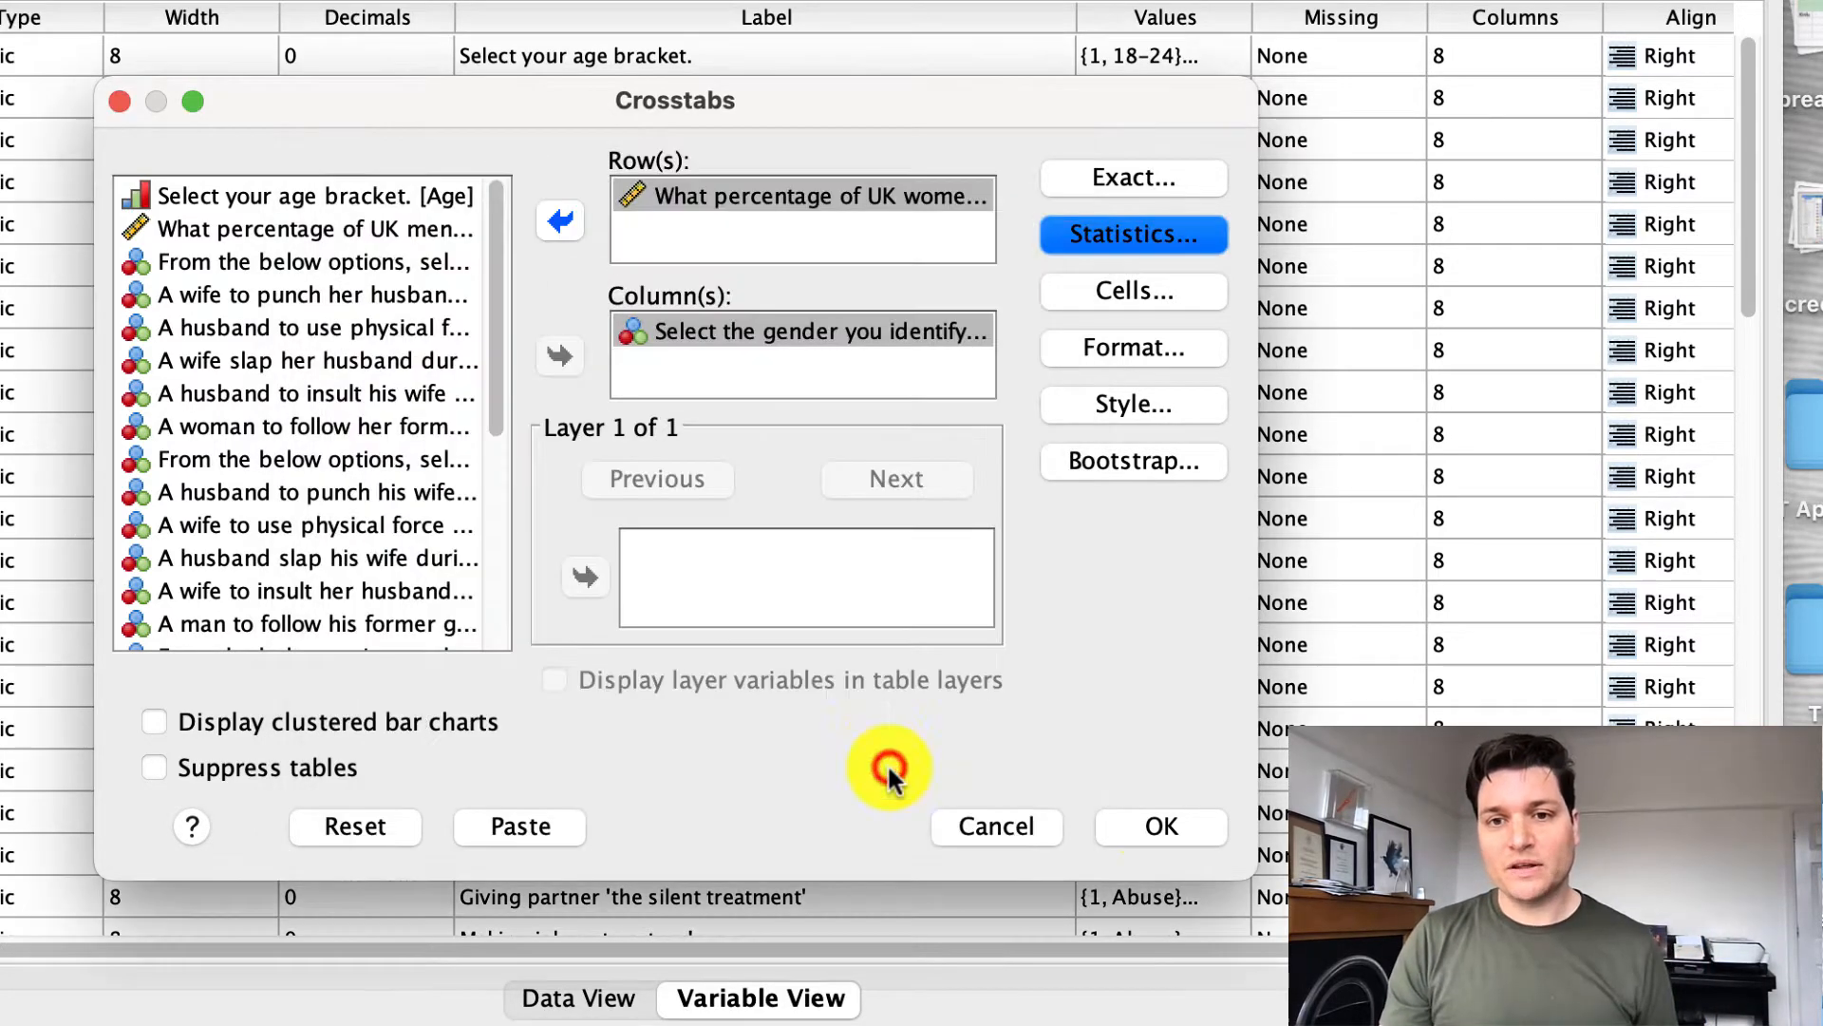
Have the cells display observed counts with row, column and total percentages, and run the crosstabs analysis
left_click(1132, 292)
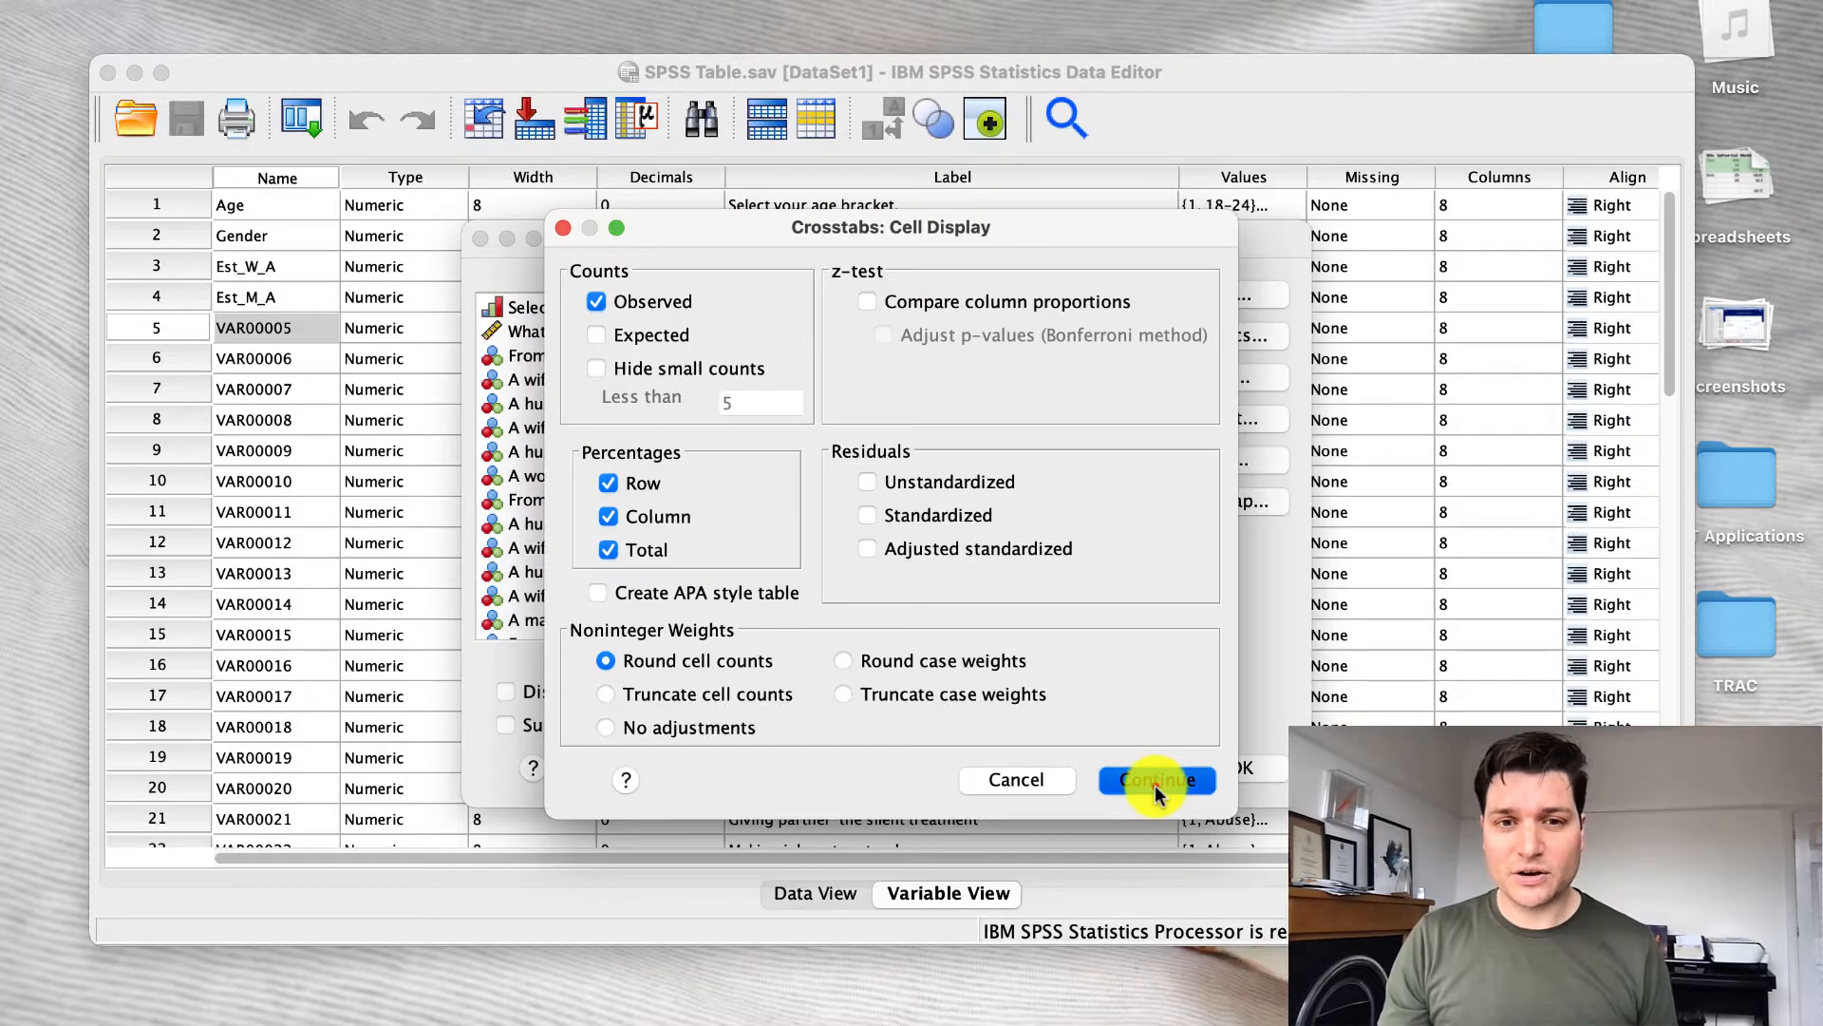
left_click(1136, 795)
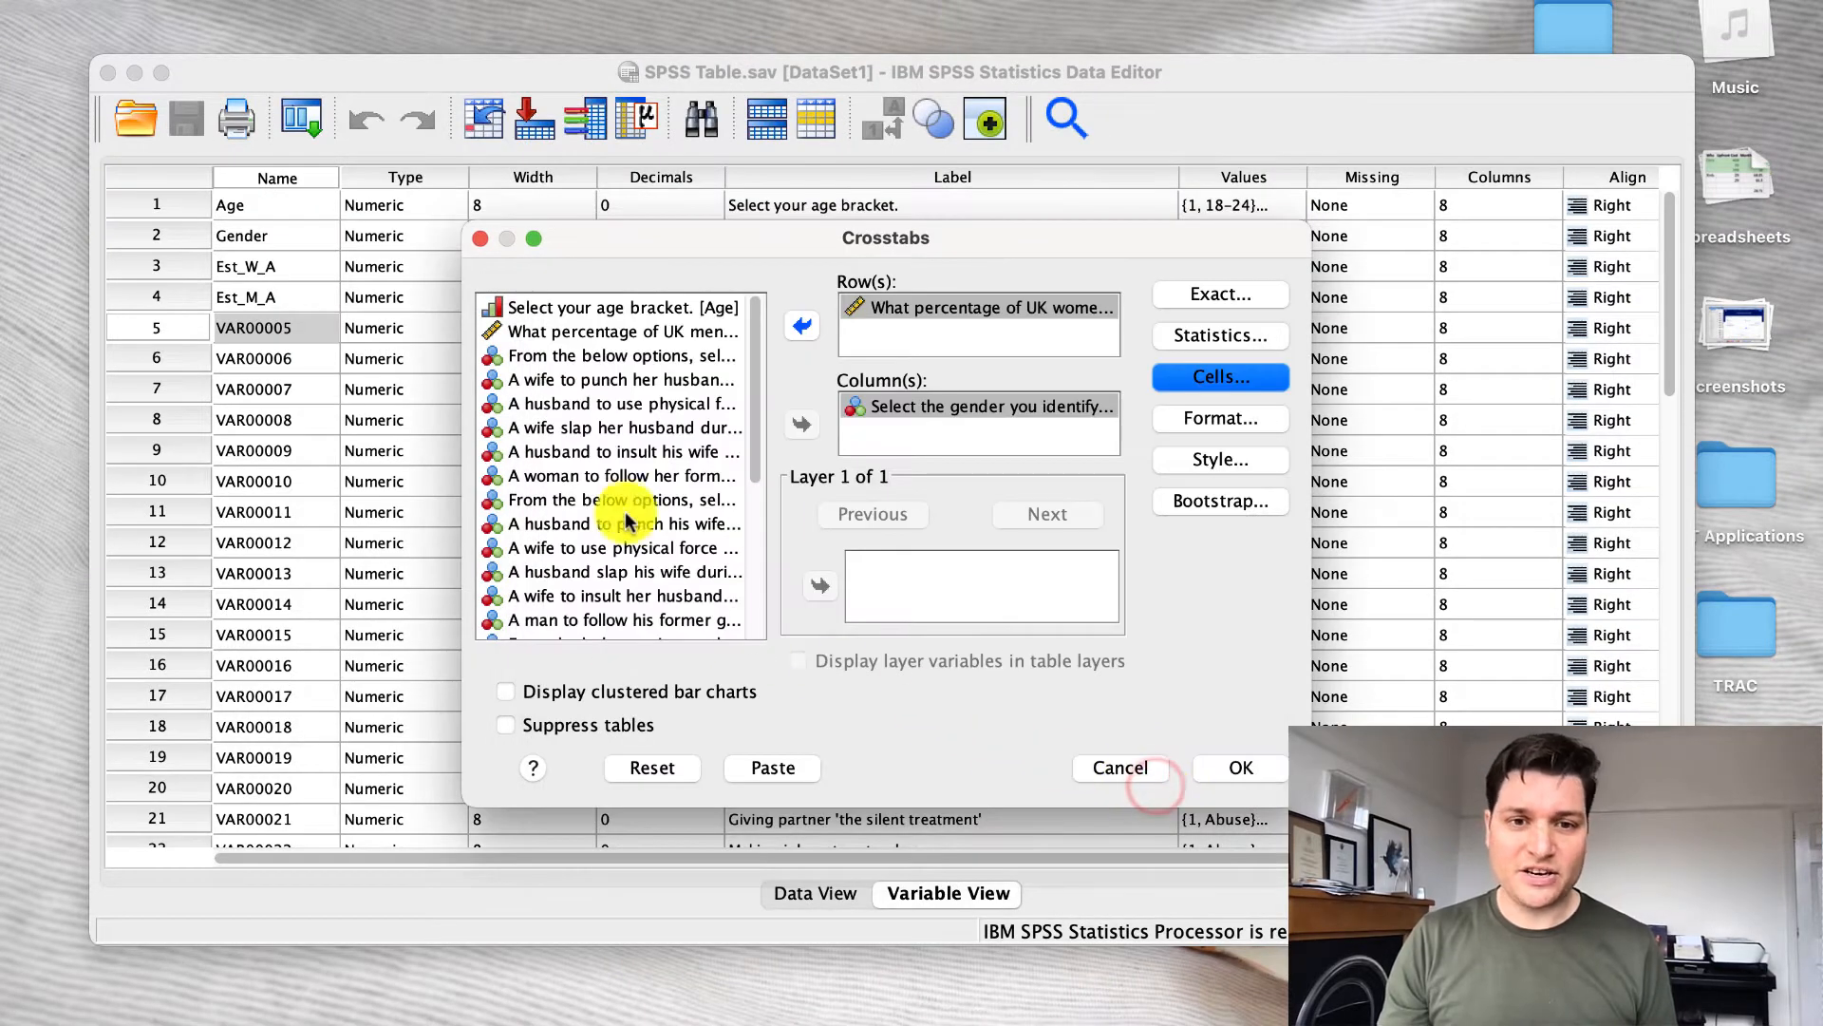
left_click(1225, 764)
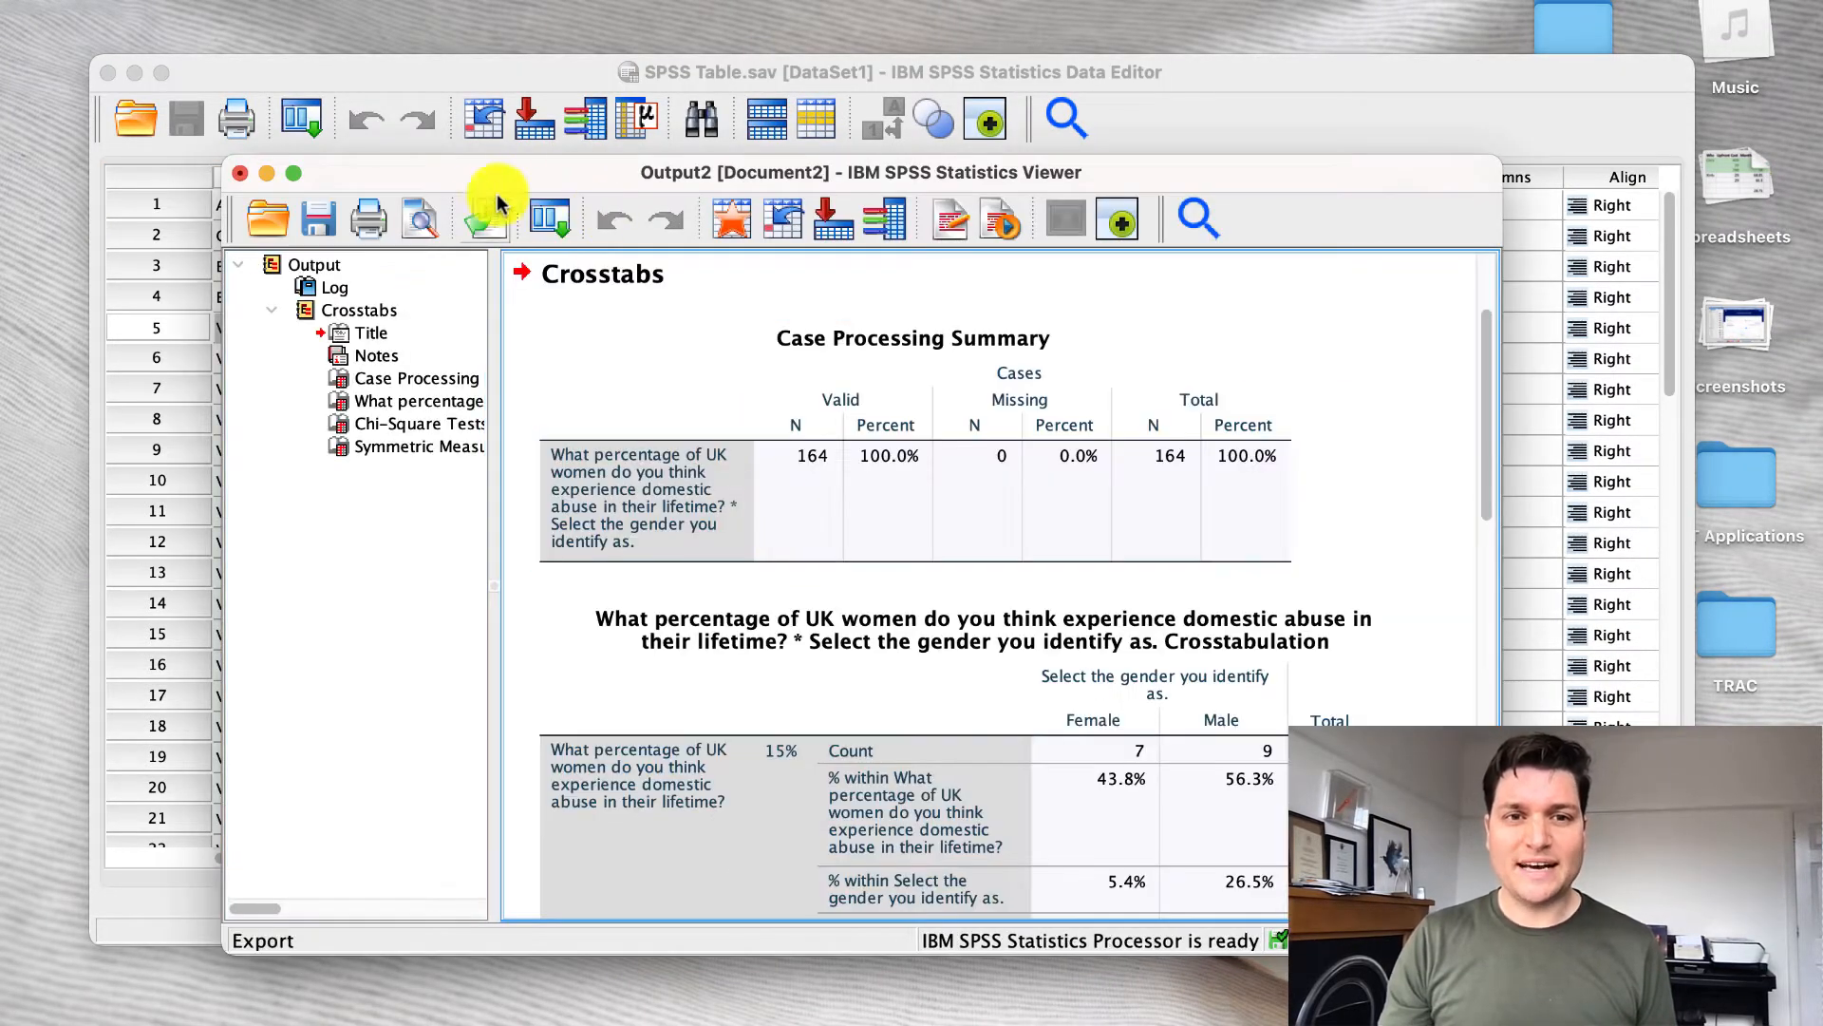
Move and enlarge the output window and examine the crosstabulation of the women's abuse estimate by gender
left_click_drag(478, 180, 360, 38)
left_click_drag(1383, 805, 1607, 979)
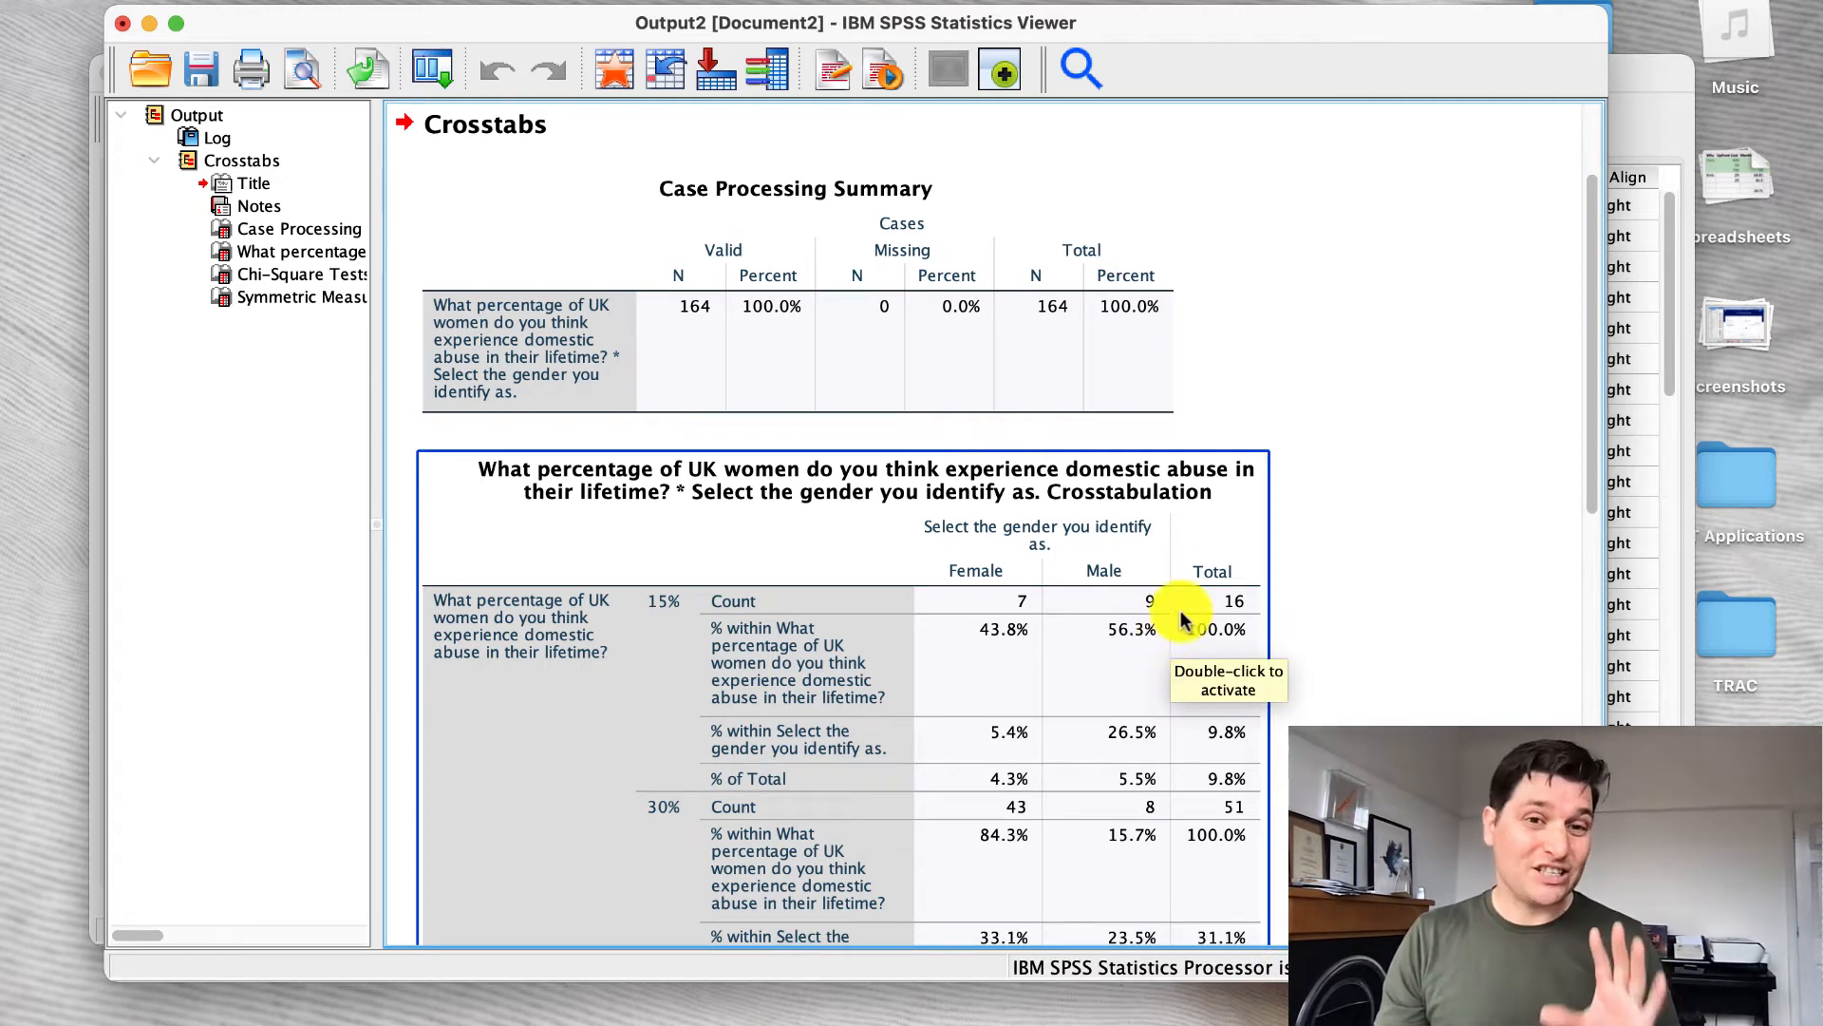
scroll(1096, 470, "down", 3)
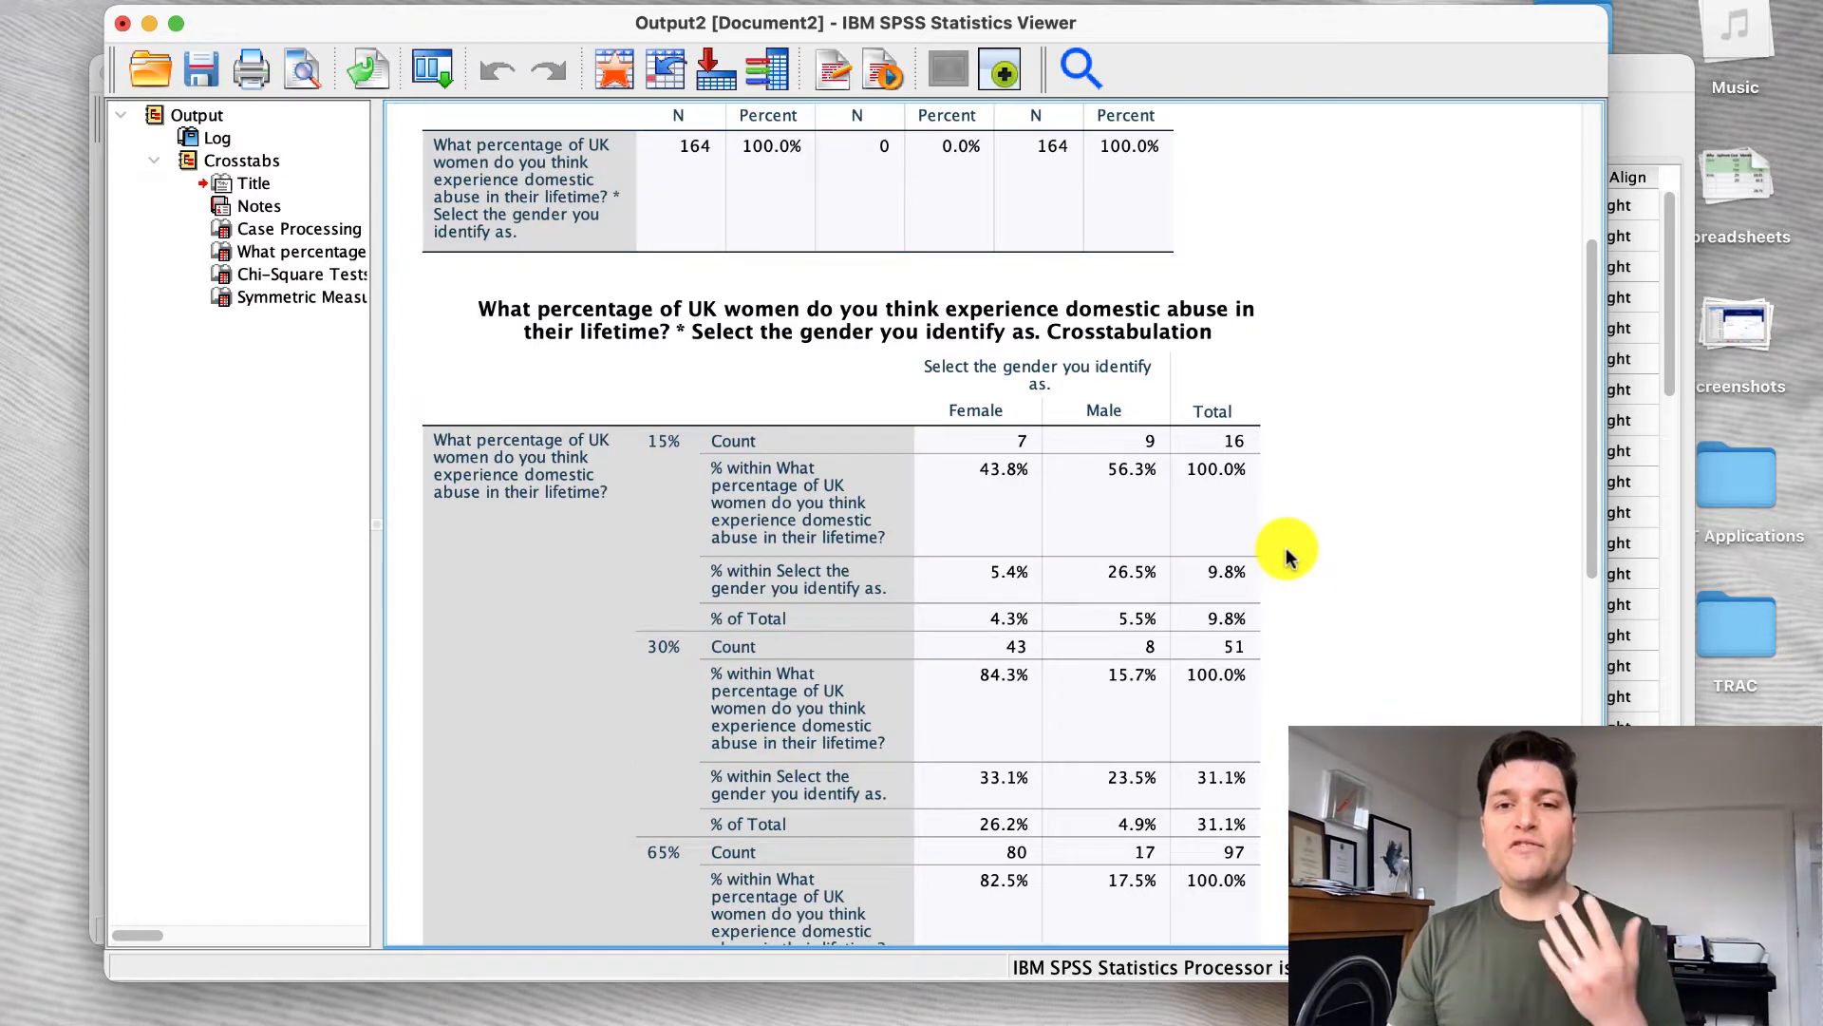
scroll(1039, 498, "down", 5)
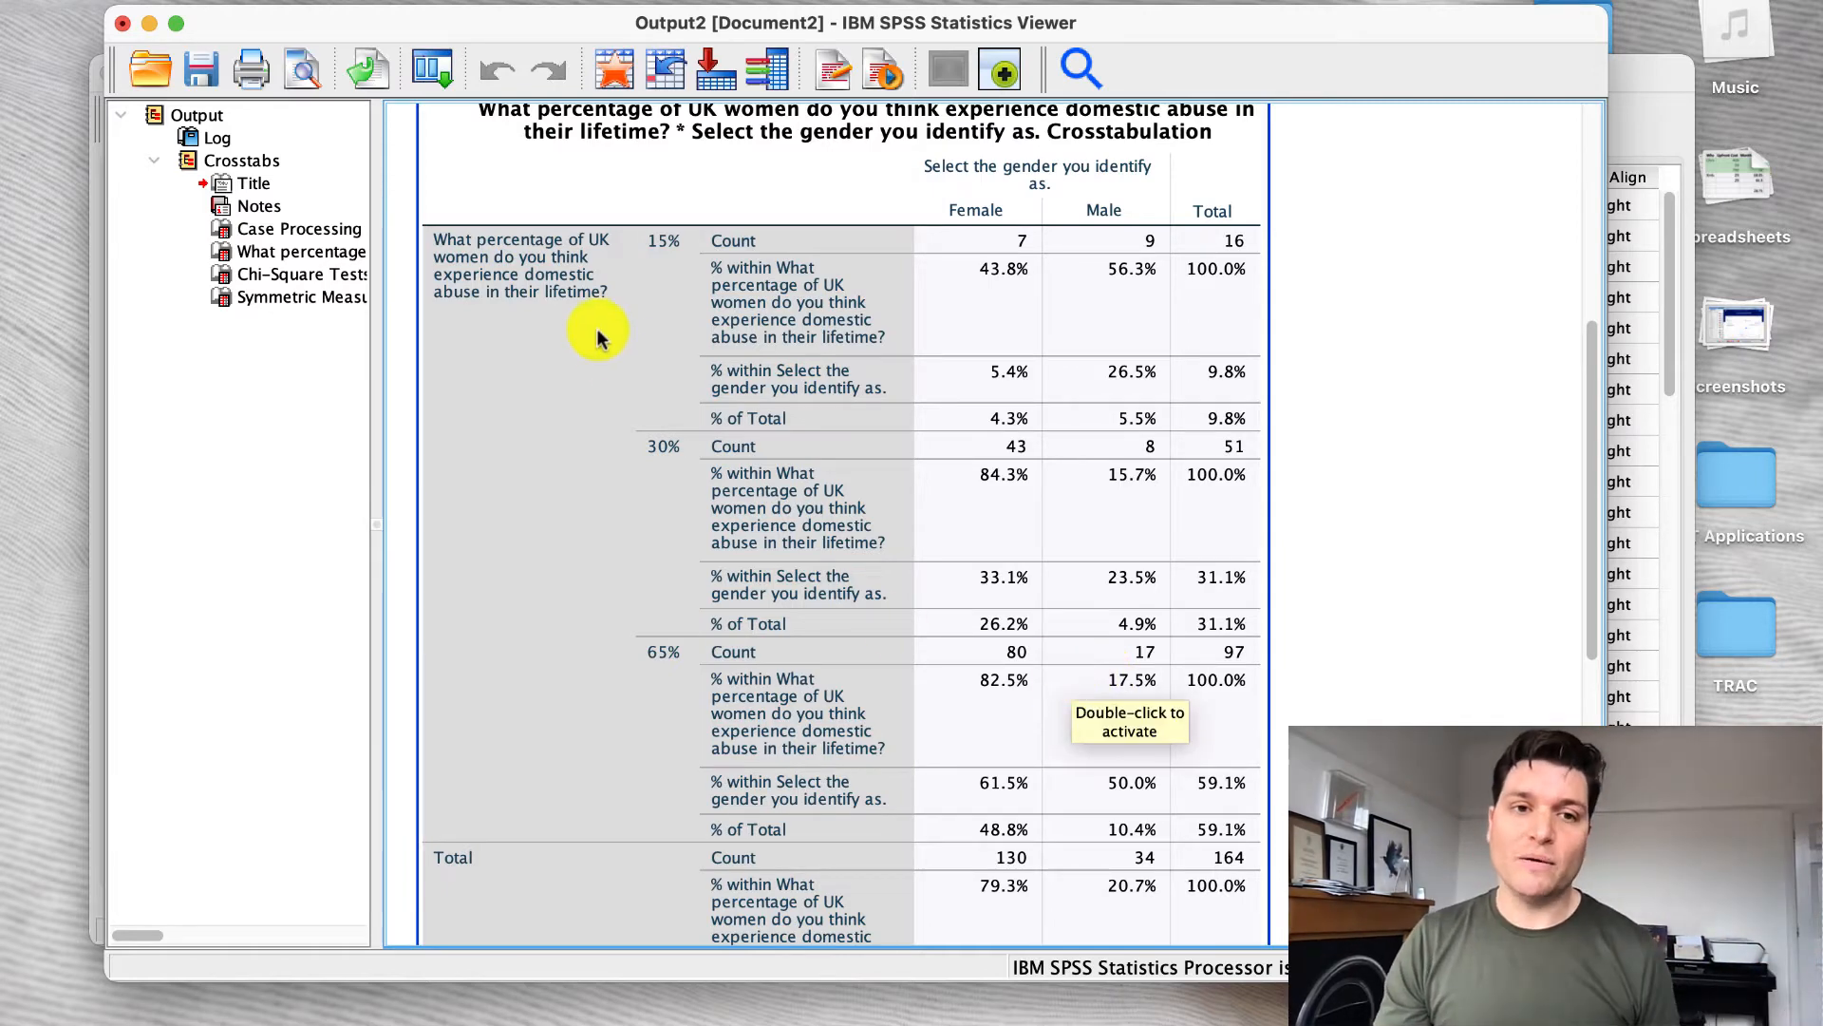
Examine the Chi-Square Tests and Symmetric Measures tables, comparing them with the crosstabulation percentages
scroll(1068, 681, "down", 10)
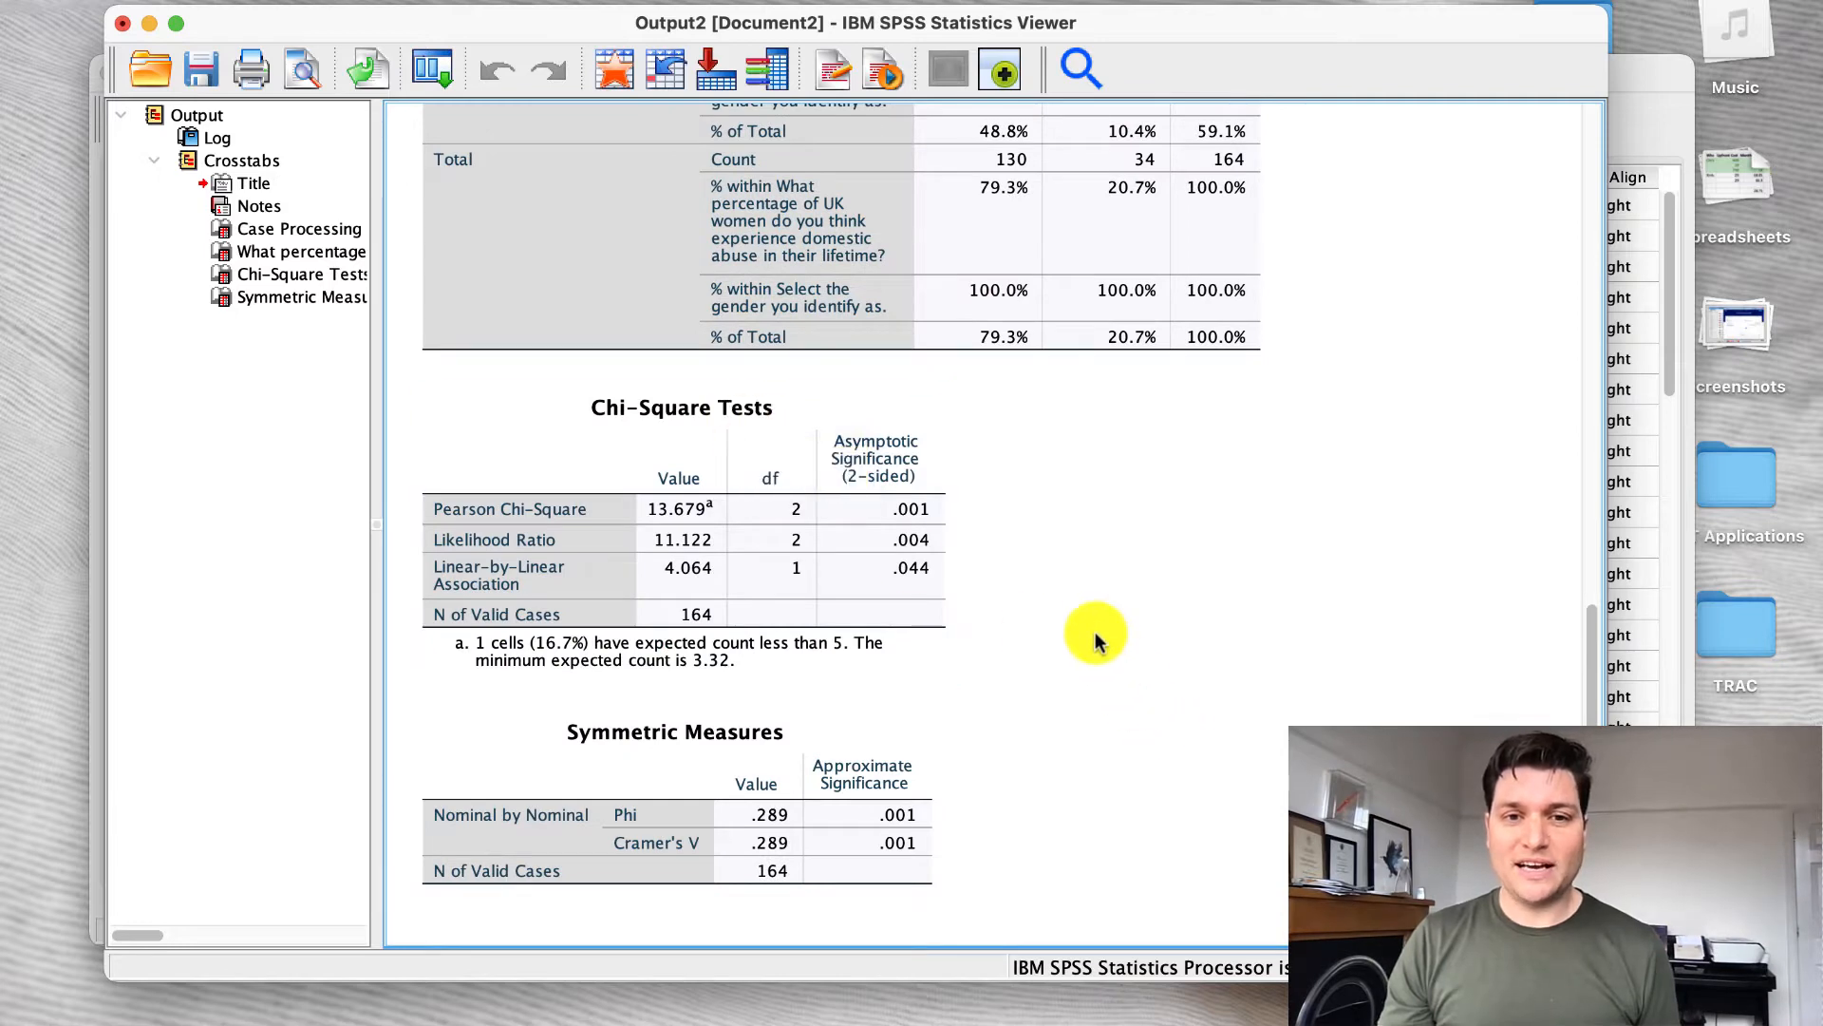
left_click(733, 442)
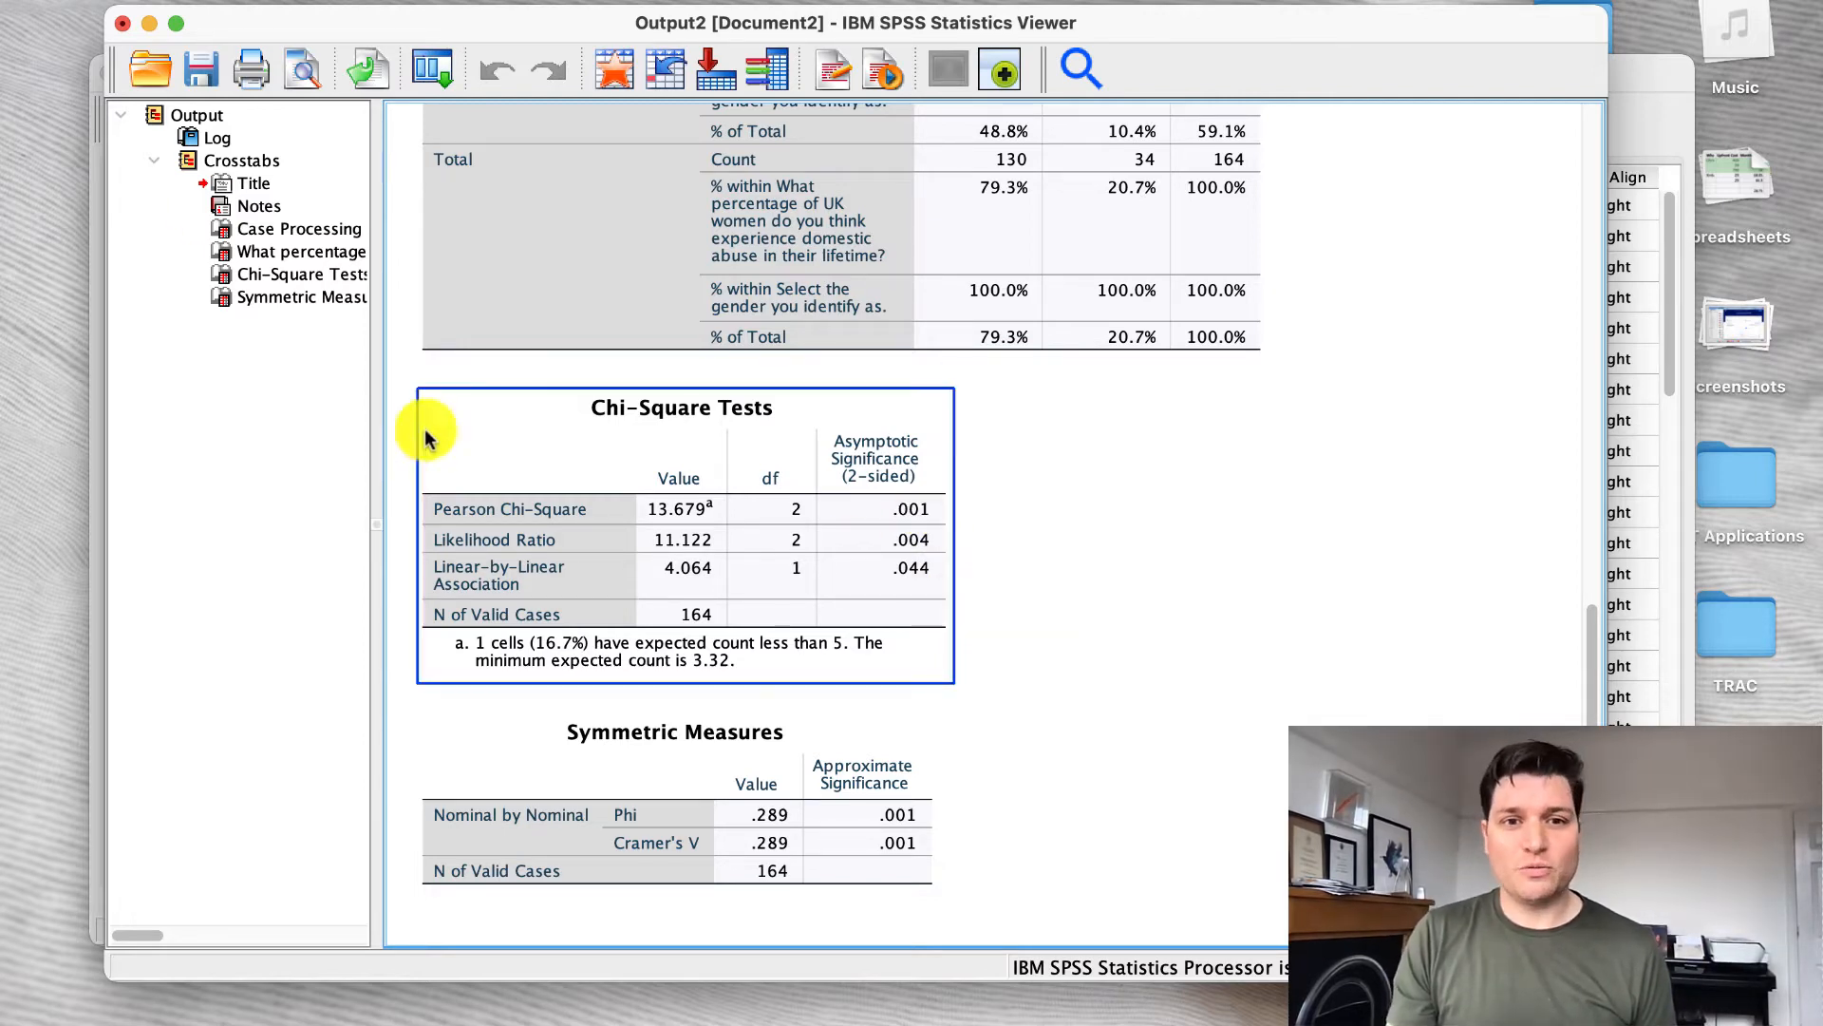
left_click(570, 754)
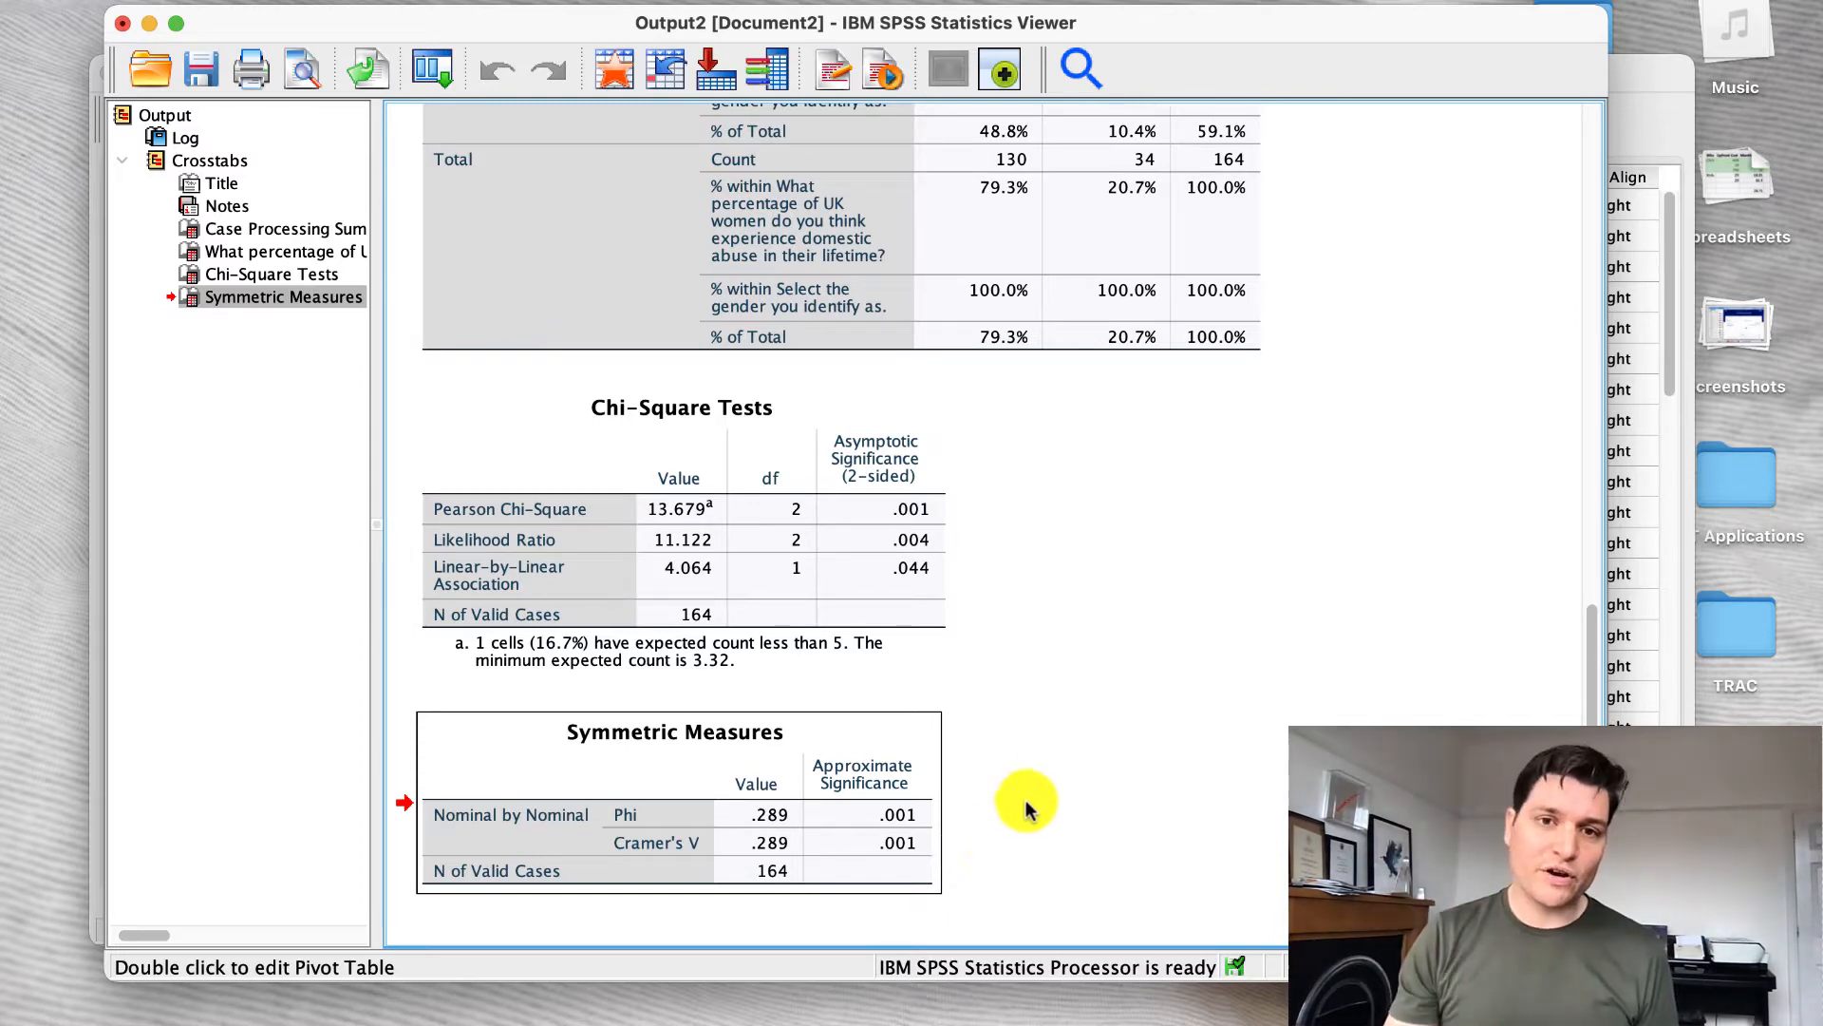
scroll(1082, 769, "up", 10)
scroll(633, 326, "down", 2)
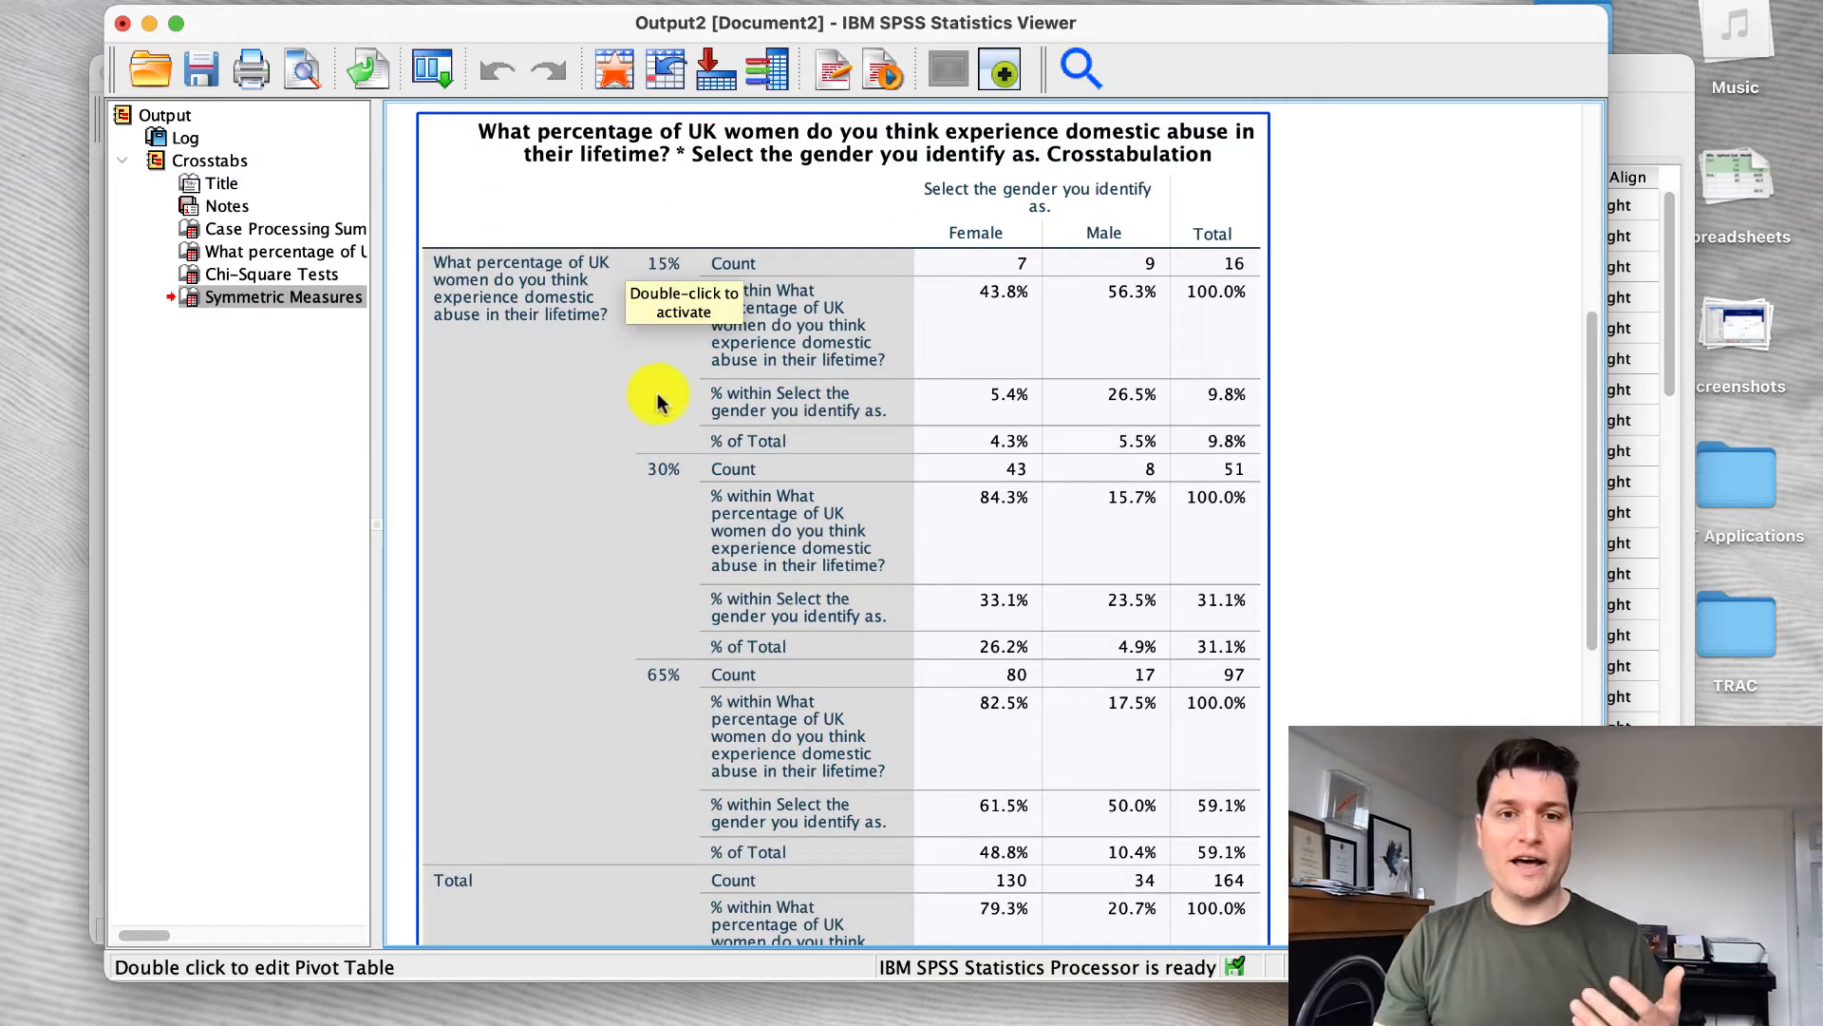
scroll(650, 399, "down", 2)
scroll(649, 403, "down", 10)
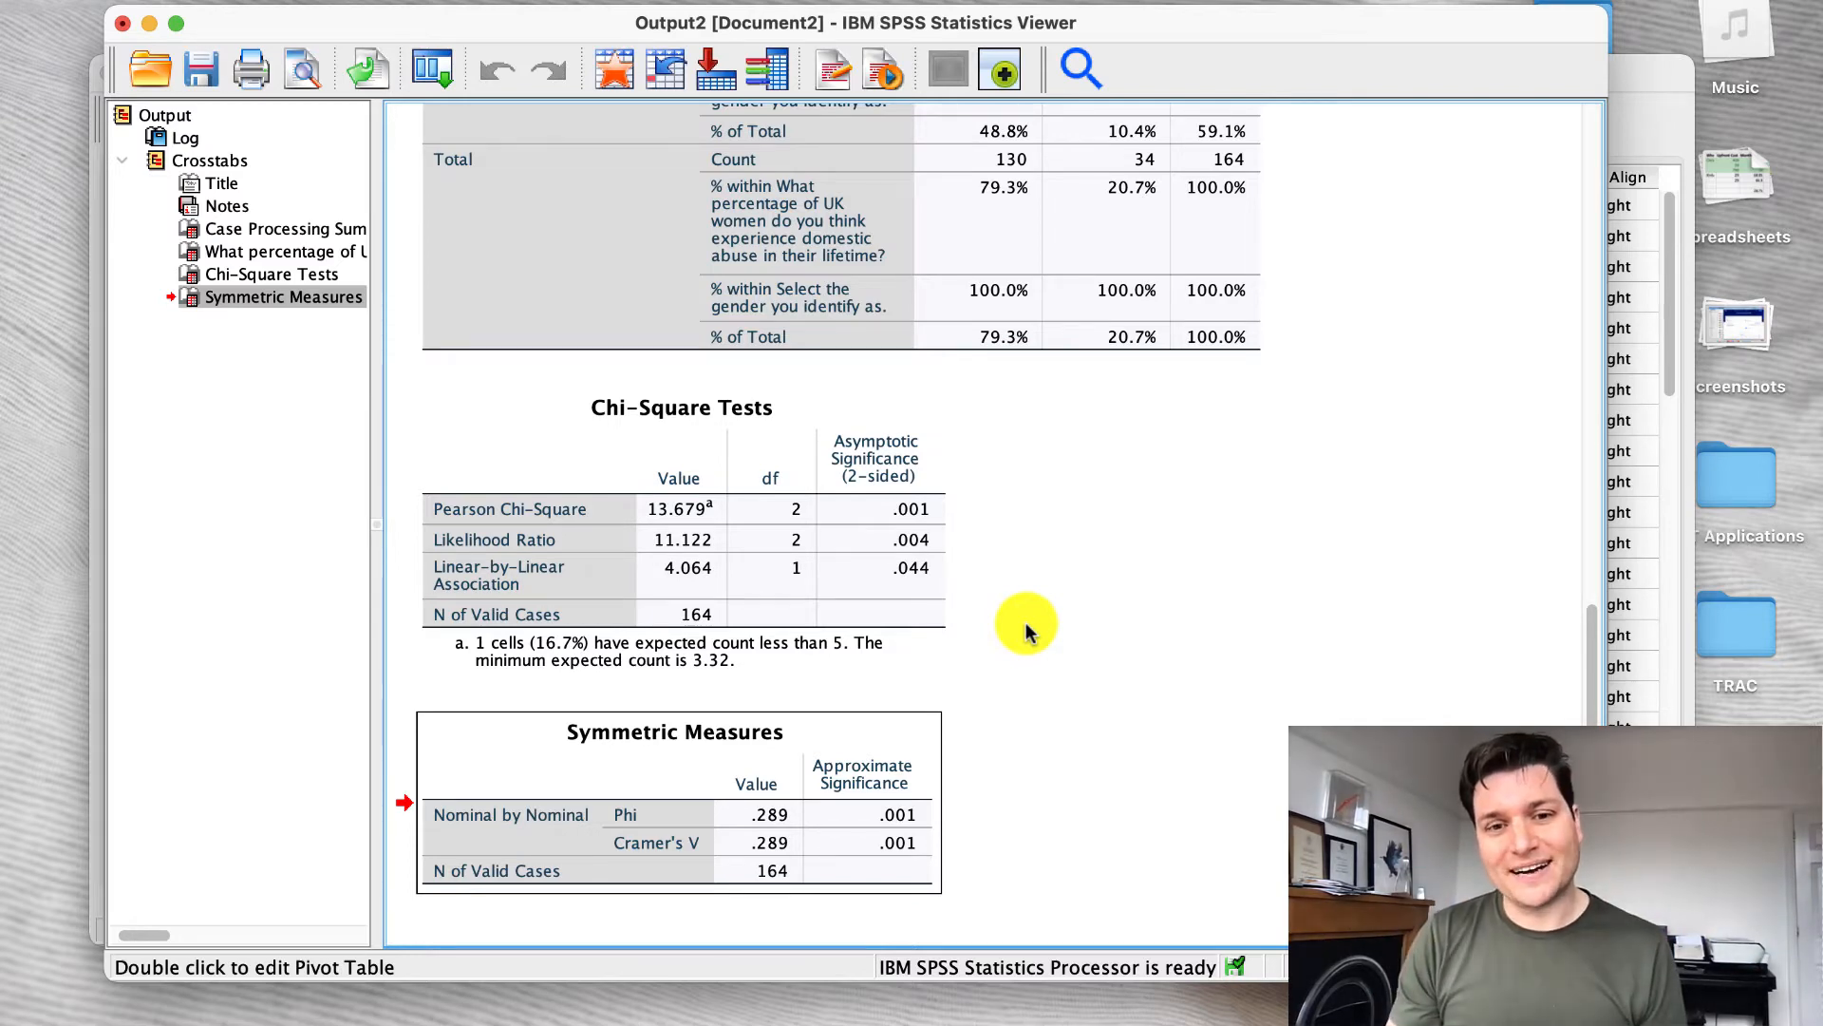
left_click(818, 805)
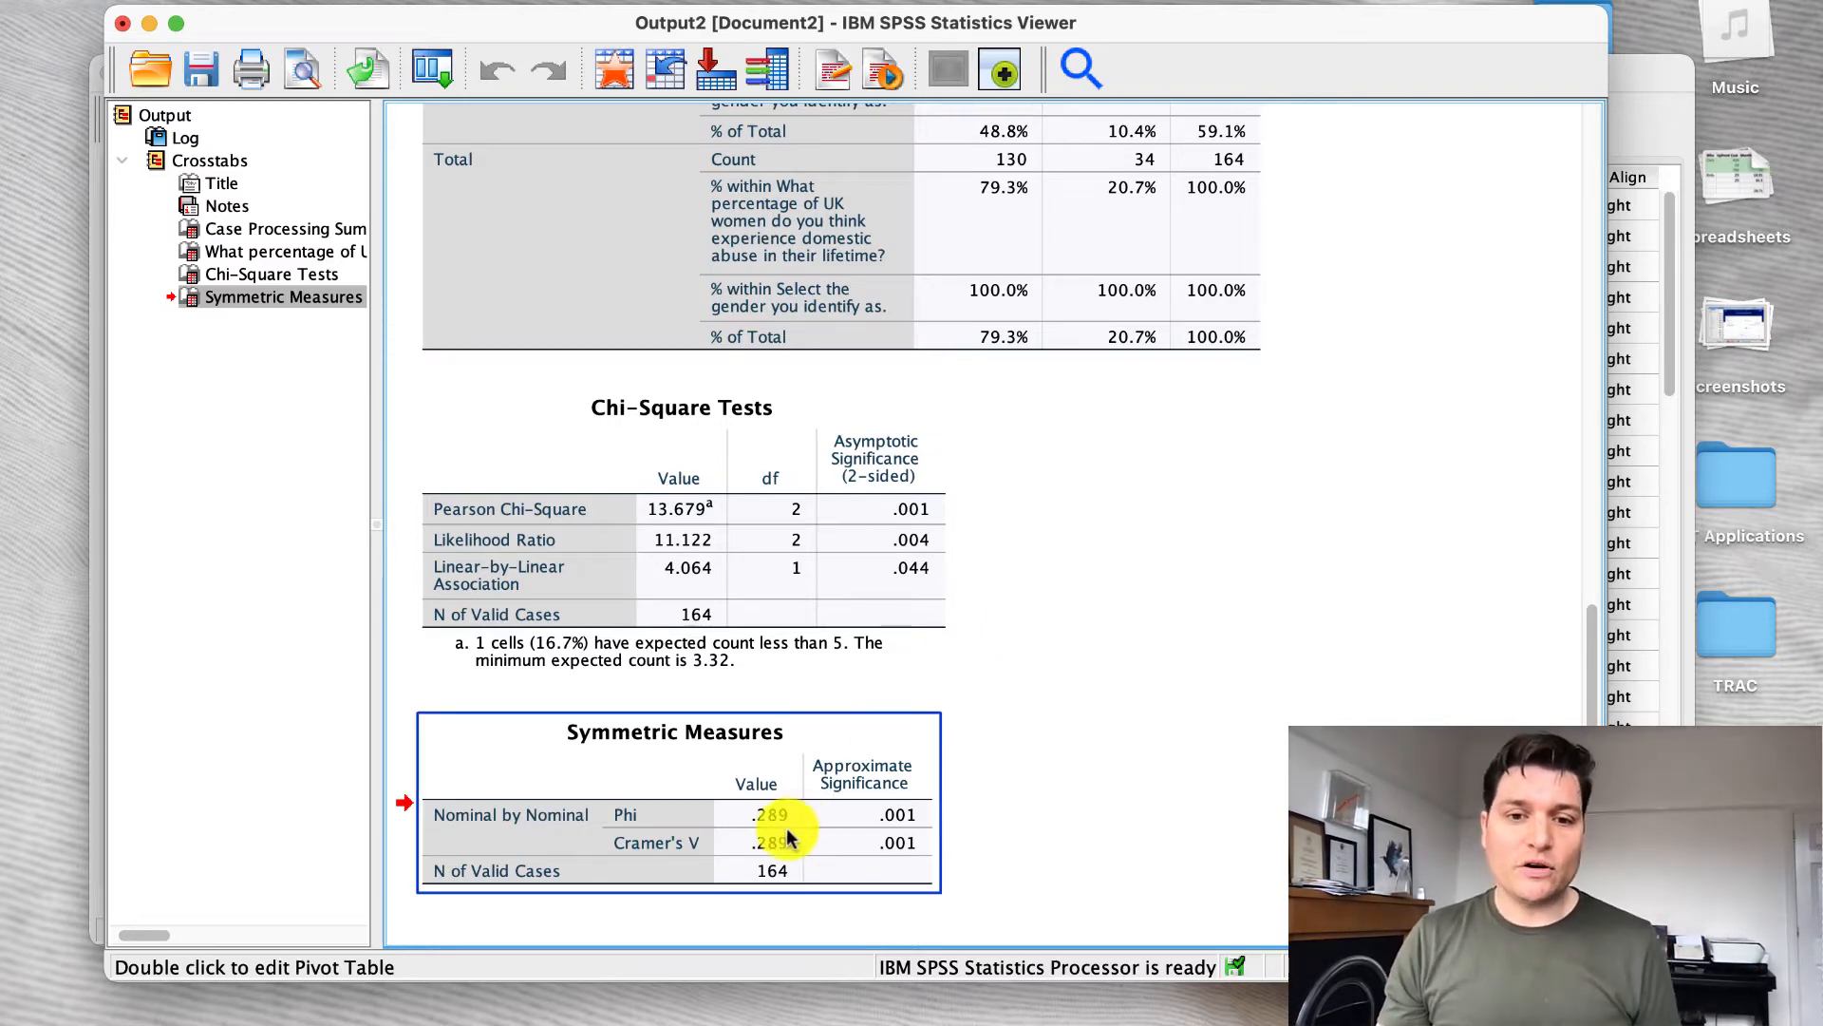
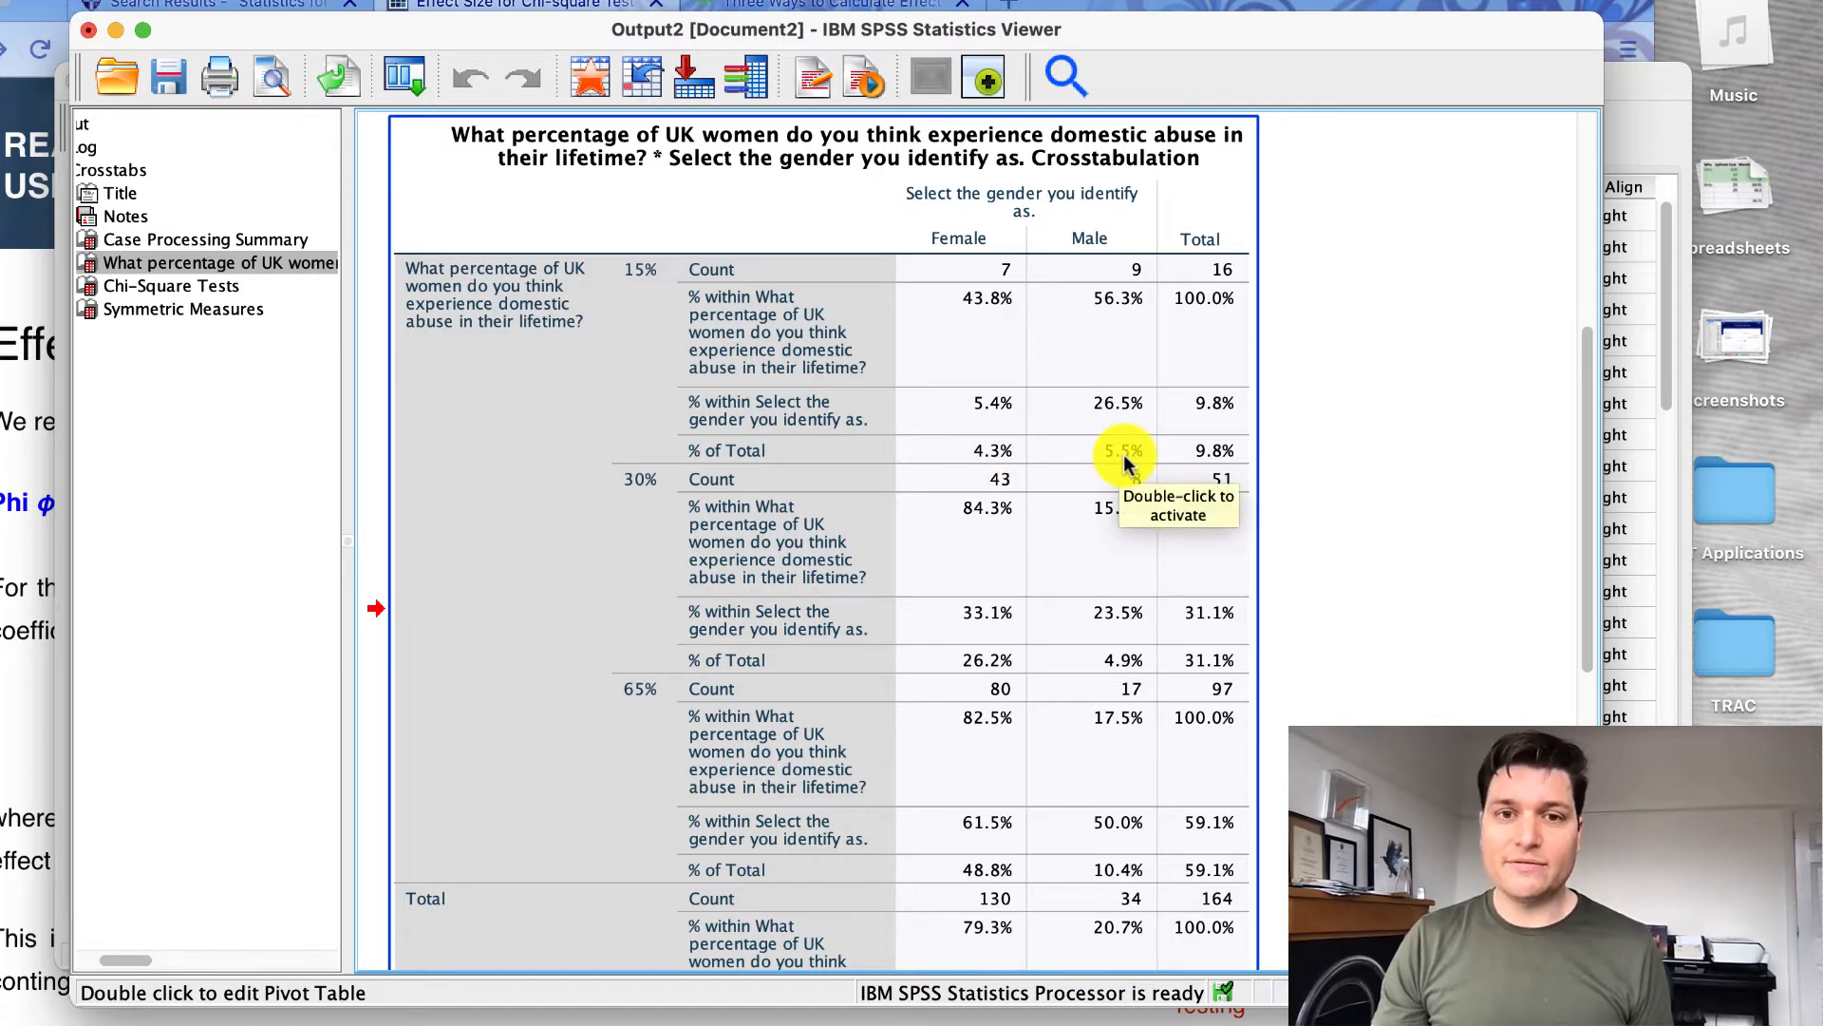
Examine the within-gender percentages for each estimate category in the crosstabulation
scroll(884, 384, "down", 2)
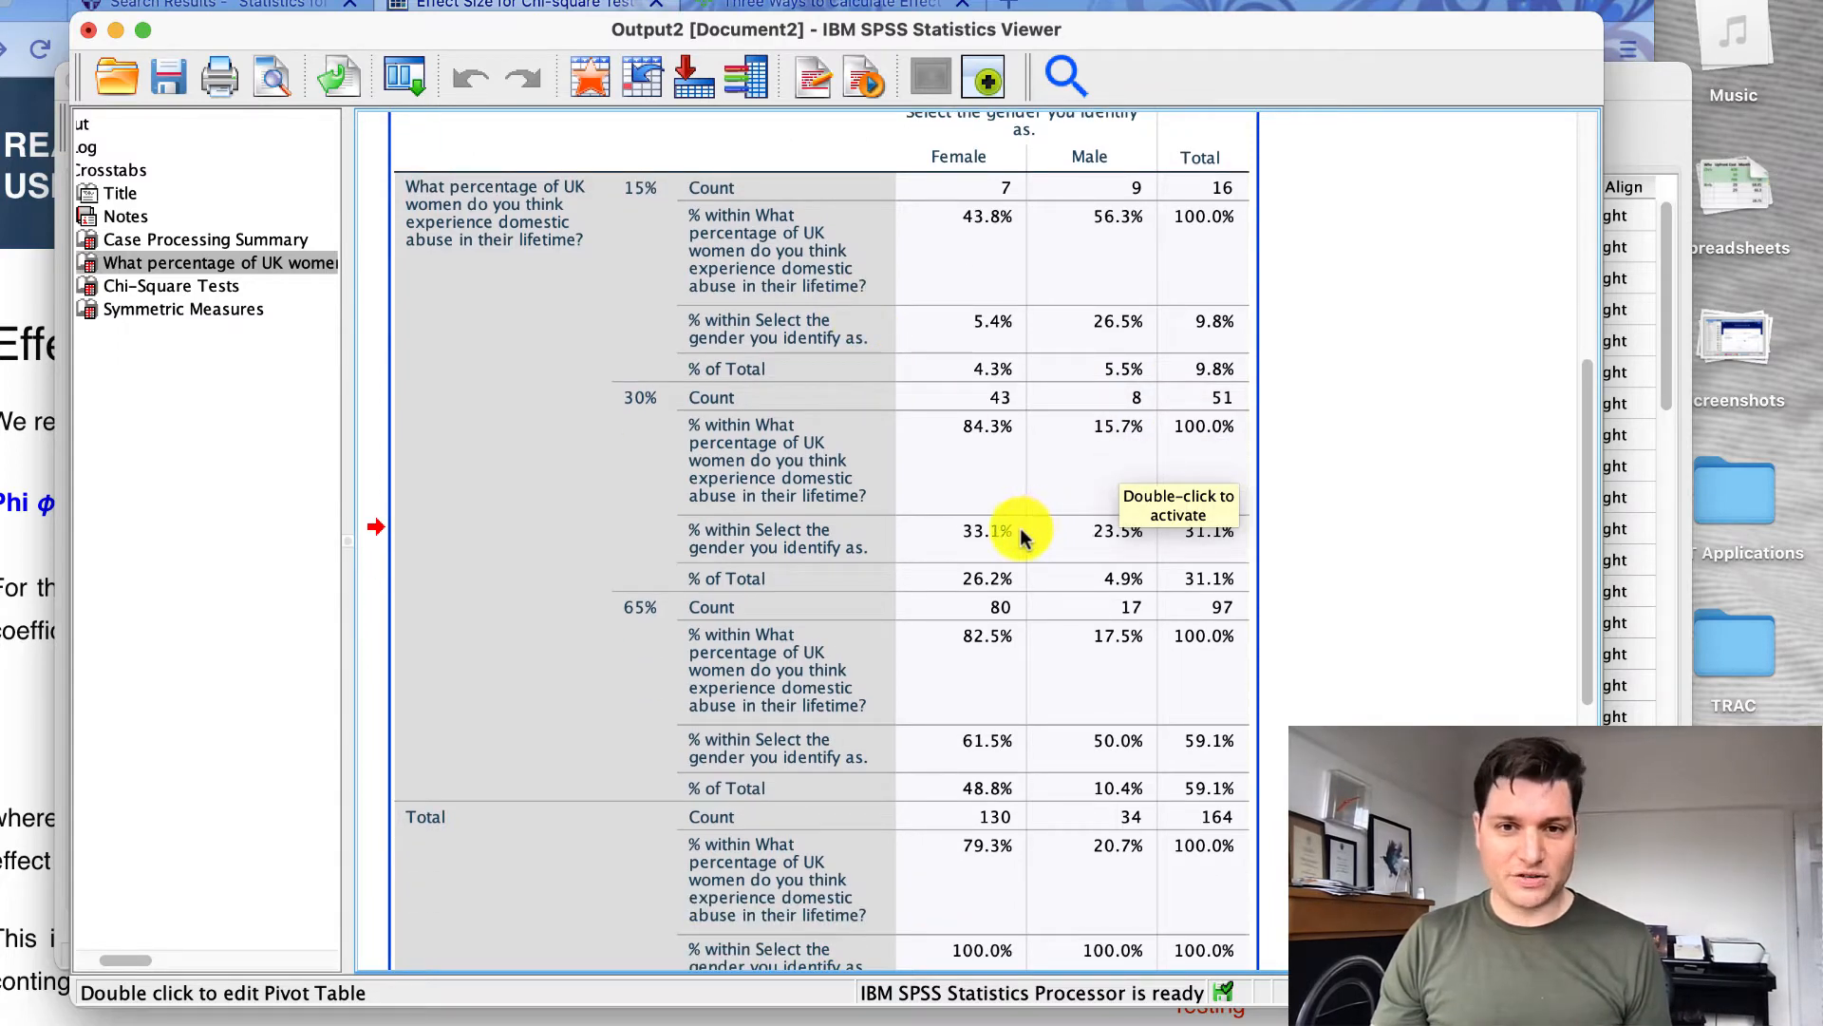
scroll(883, 560, "down", 2)
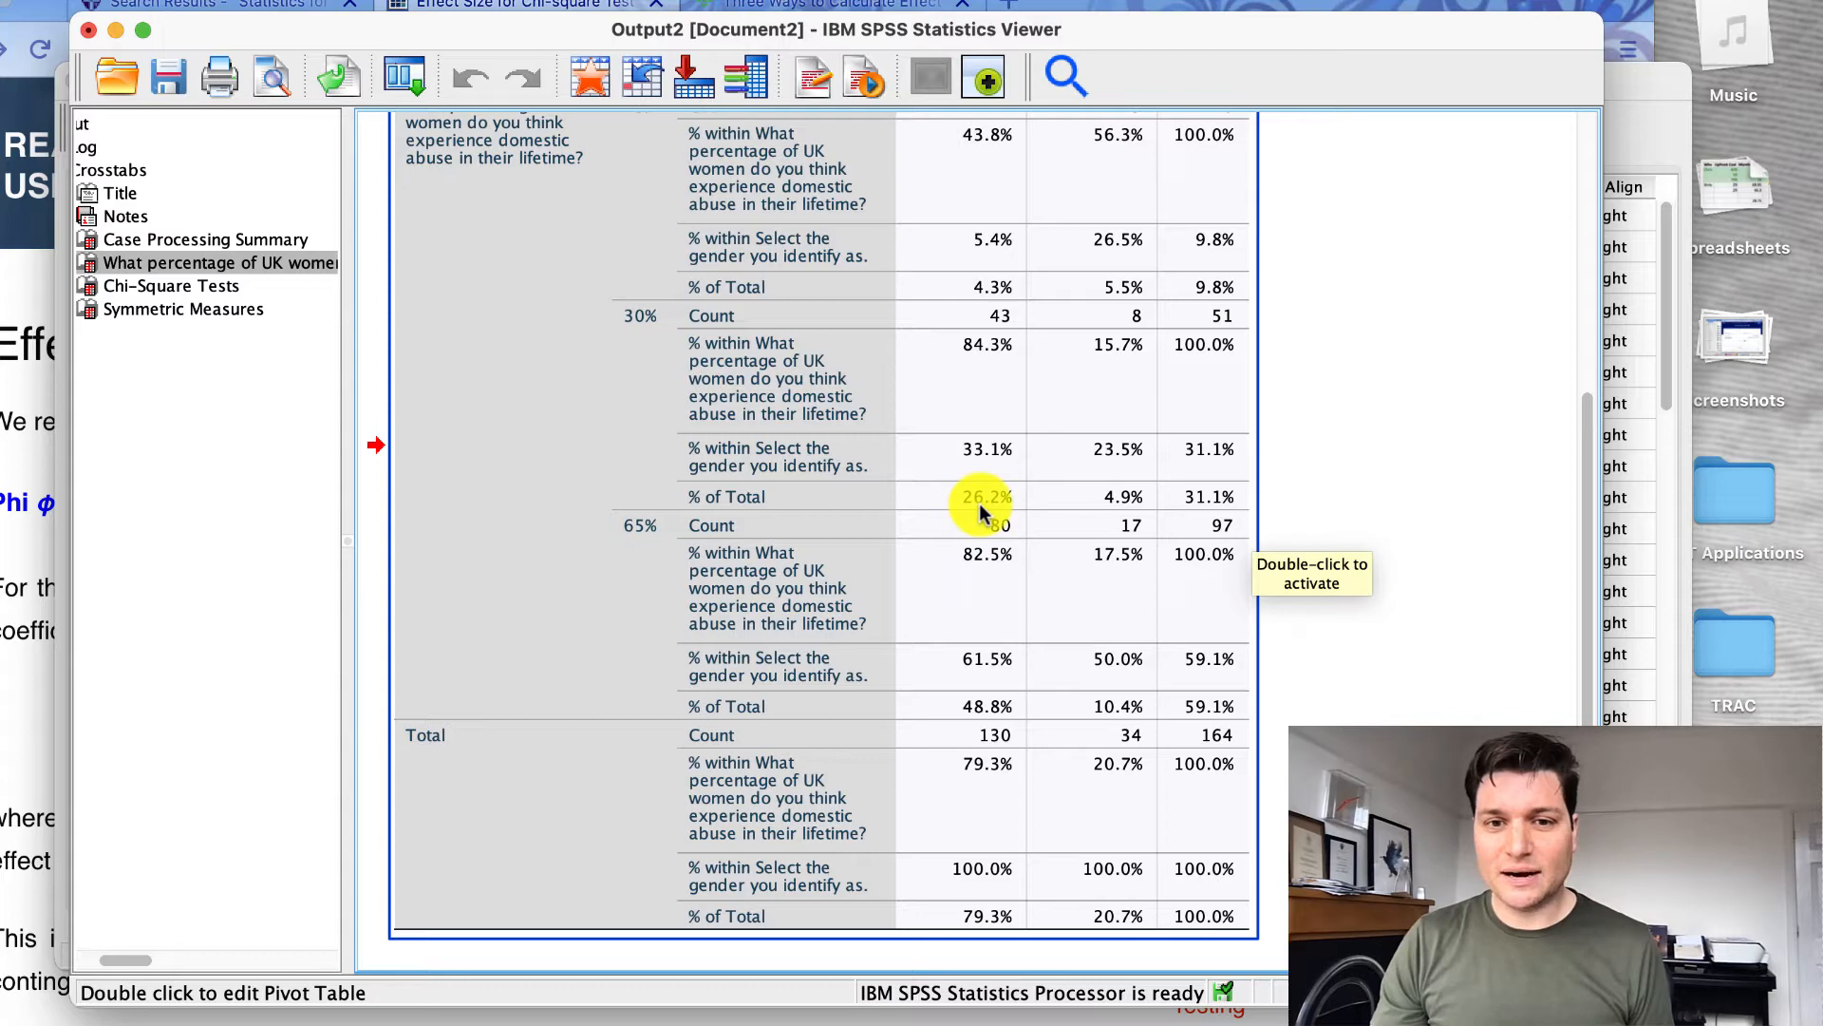
scroll(994, 510, "up", 1)
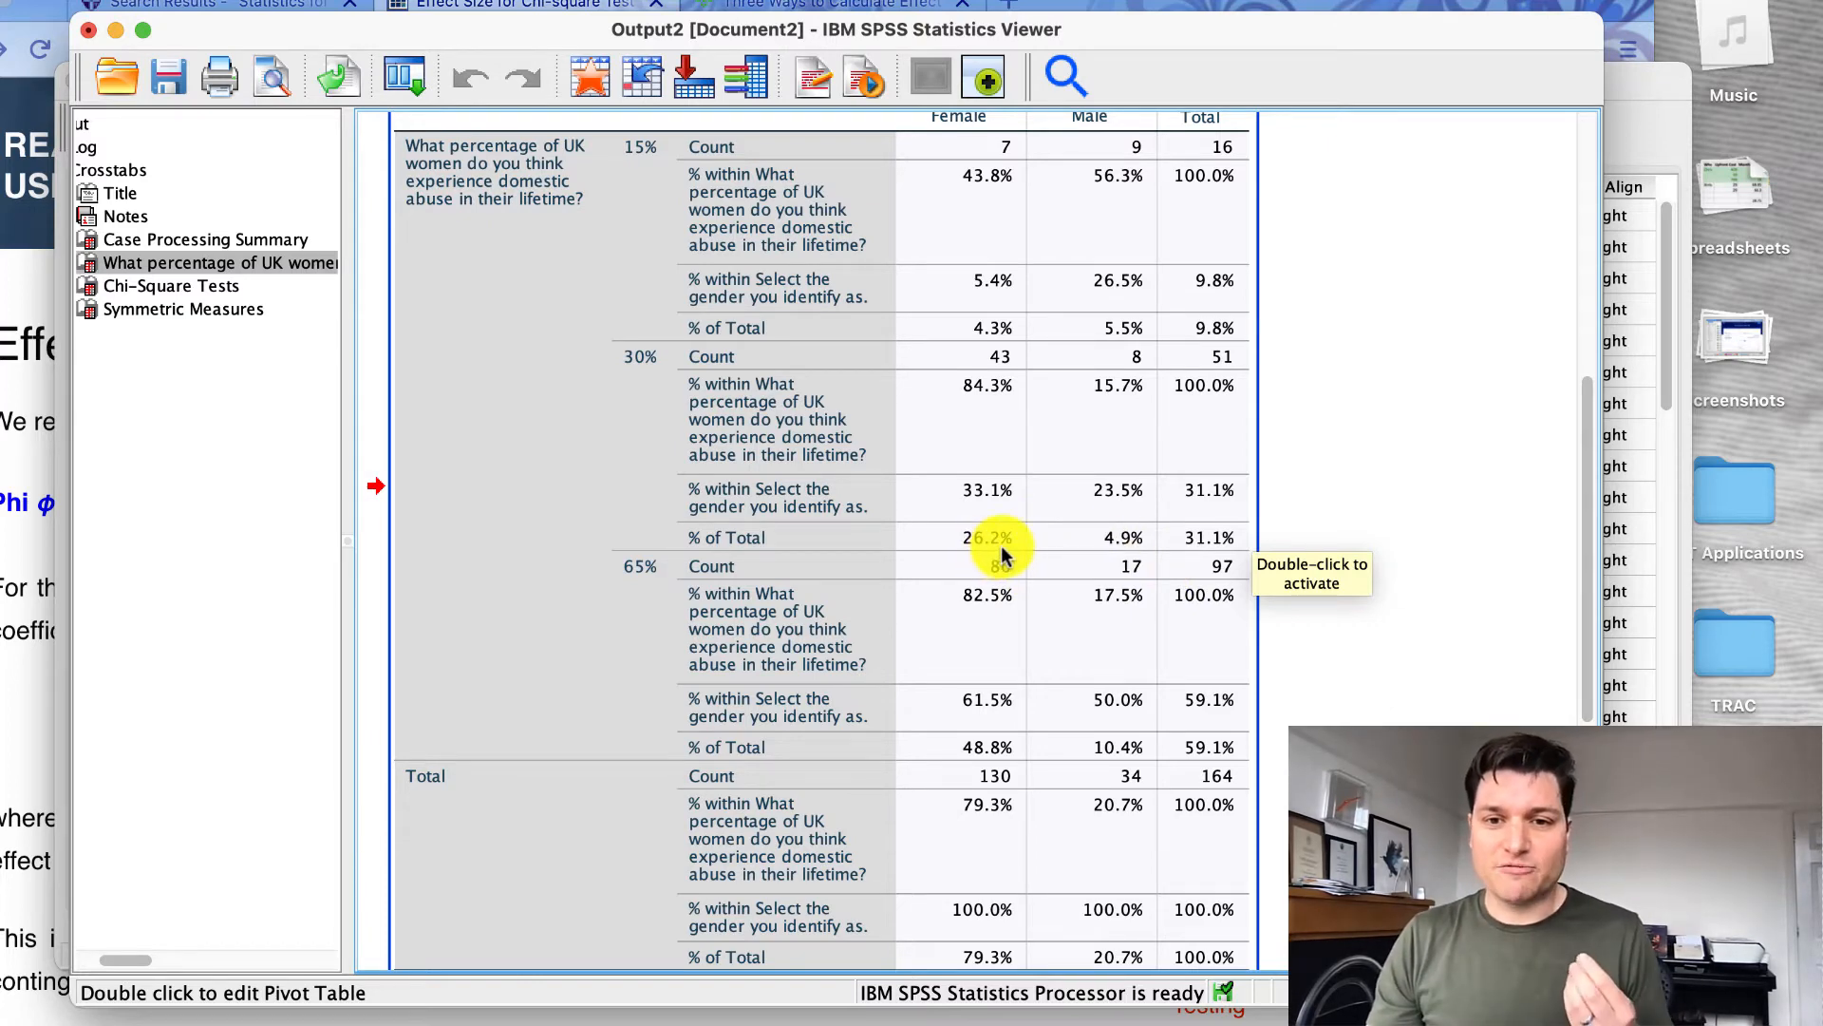
scroll(961, 724, "up", 3)
left_click(959, 721)
scroll(1007, 726, "down", 2)
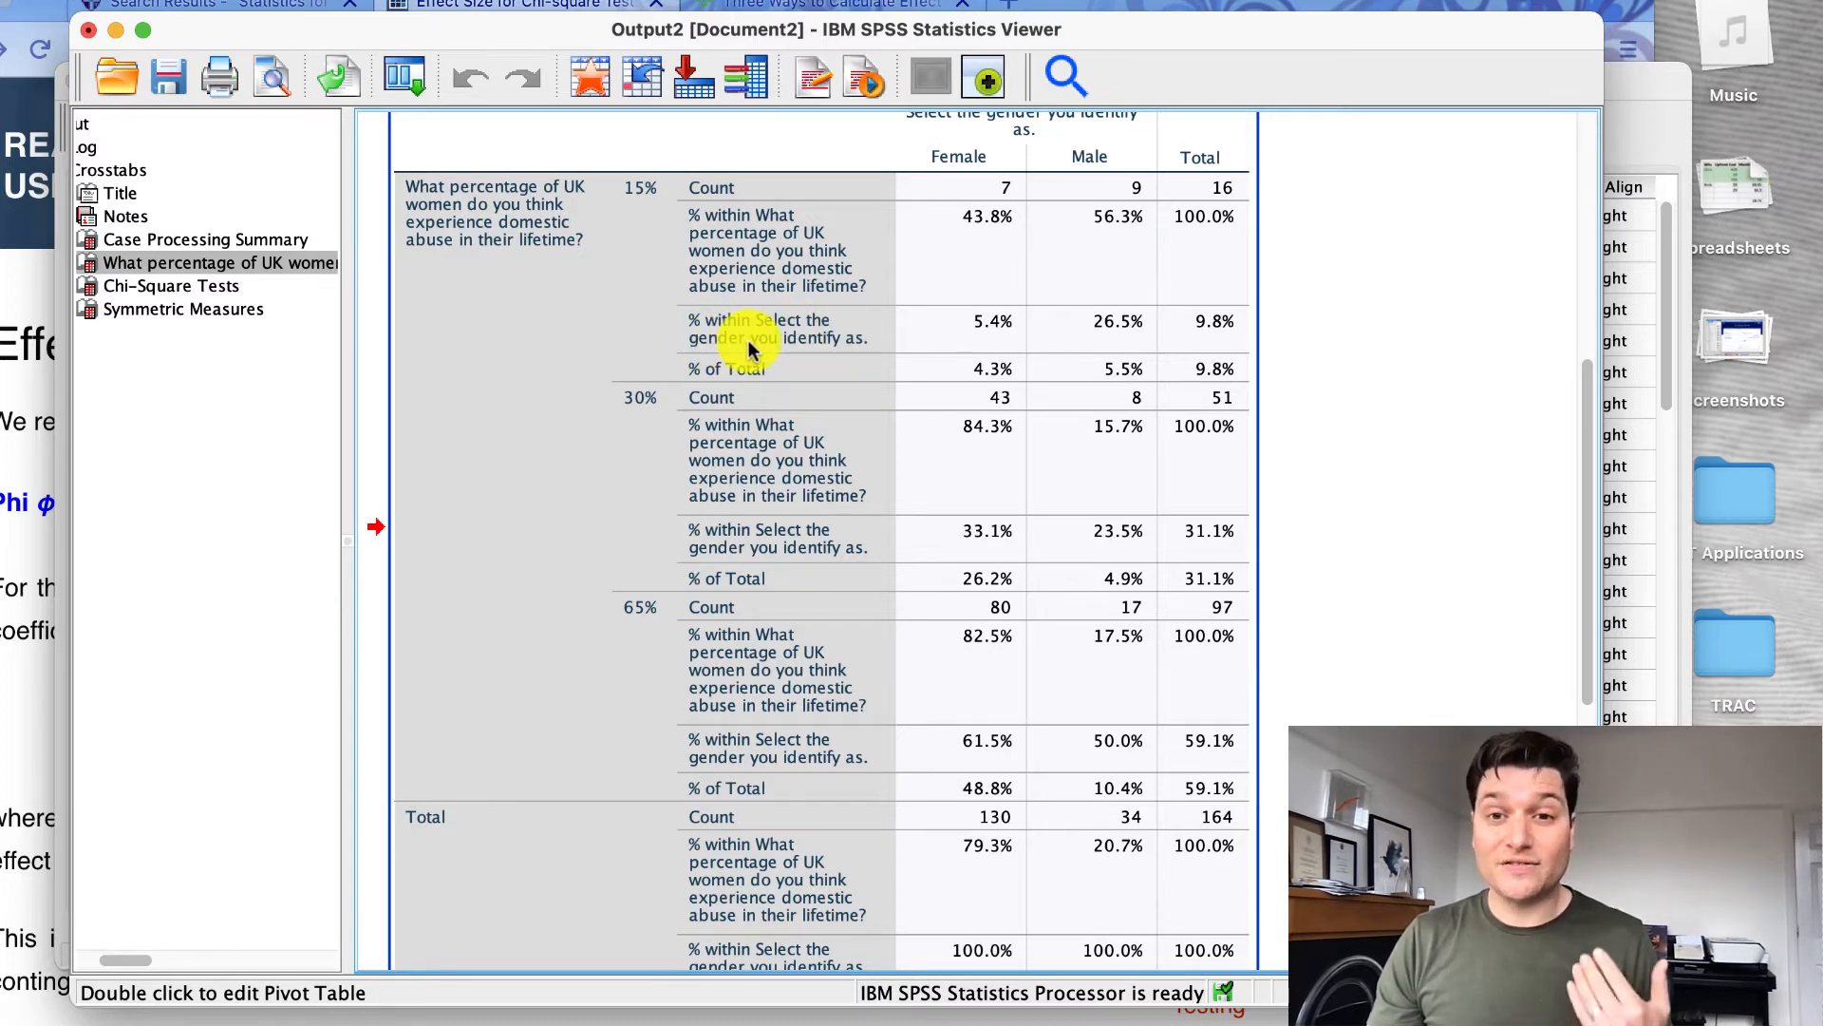
scroll(855, 351, "up", 2)
scroll(1023, 466, "down", 2)
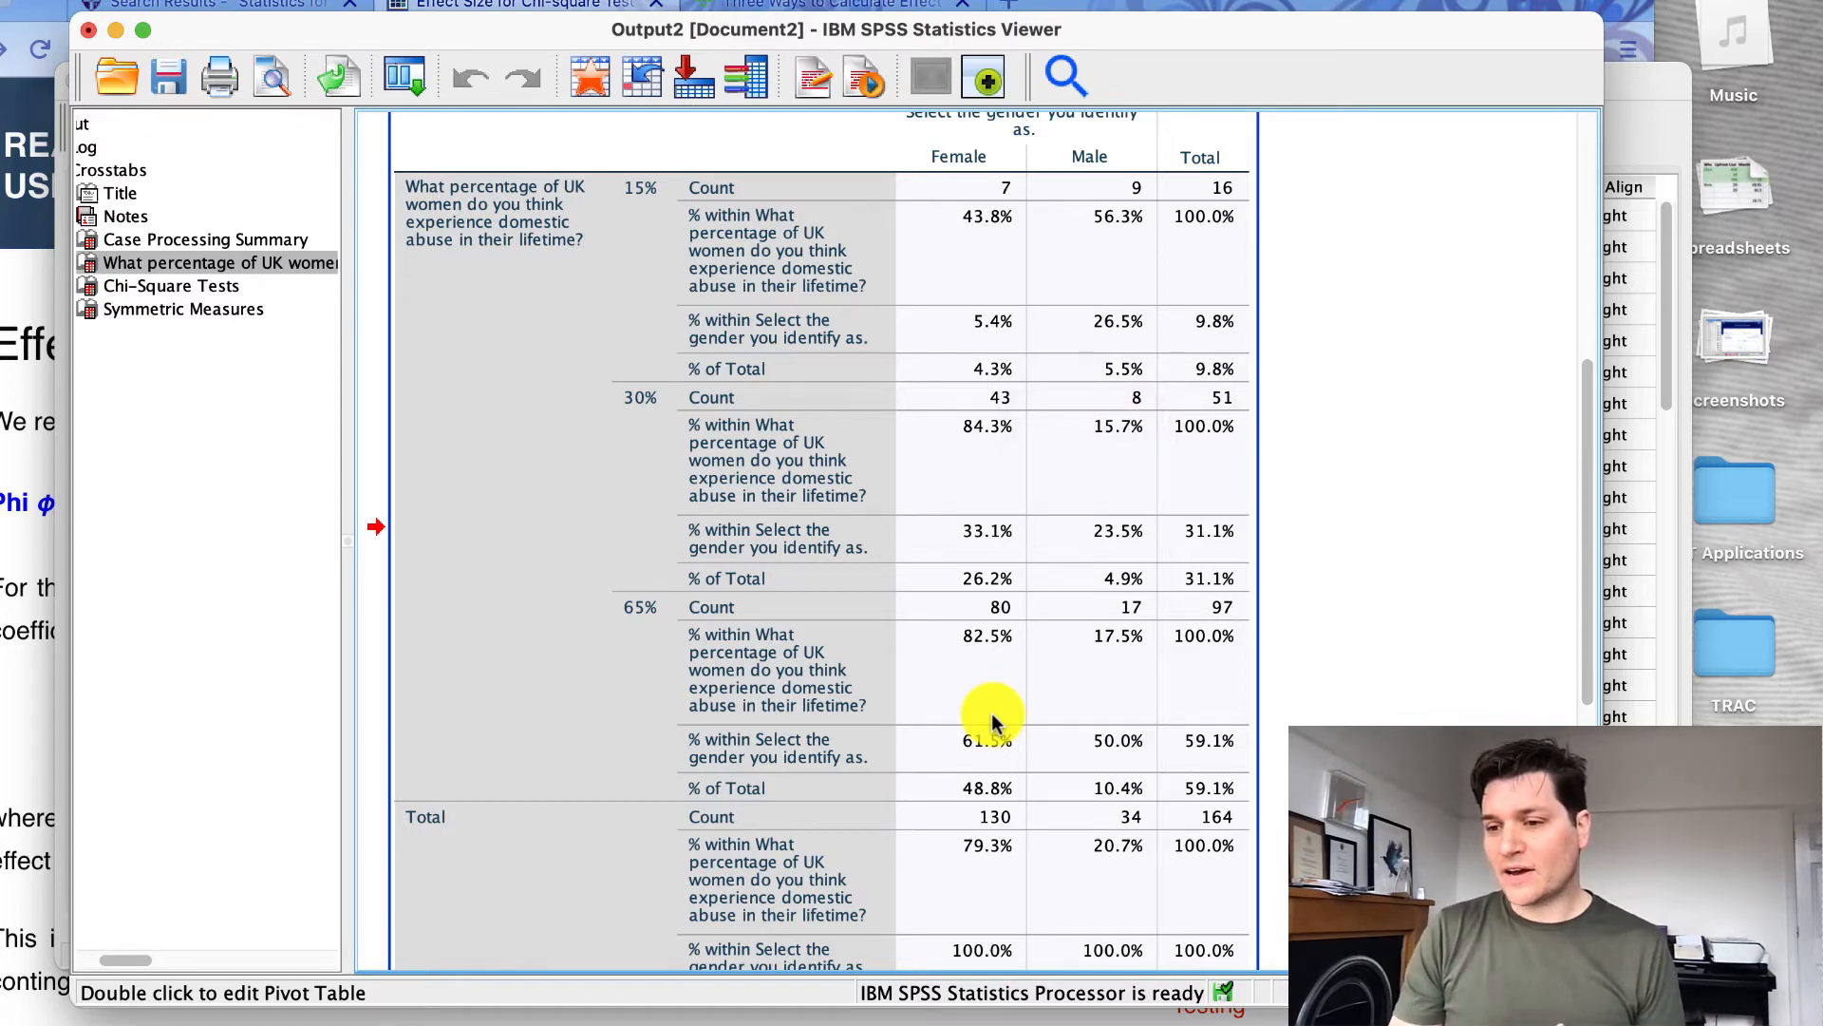
scroll(995, 721, "down", 7)
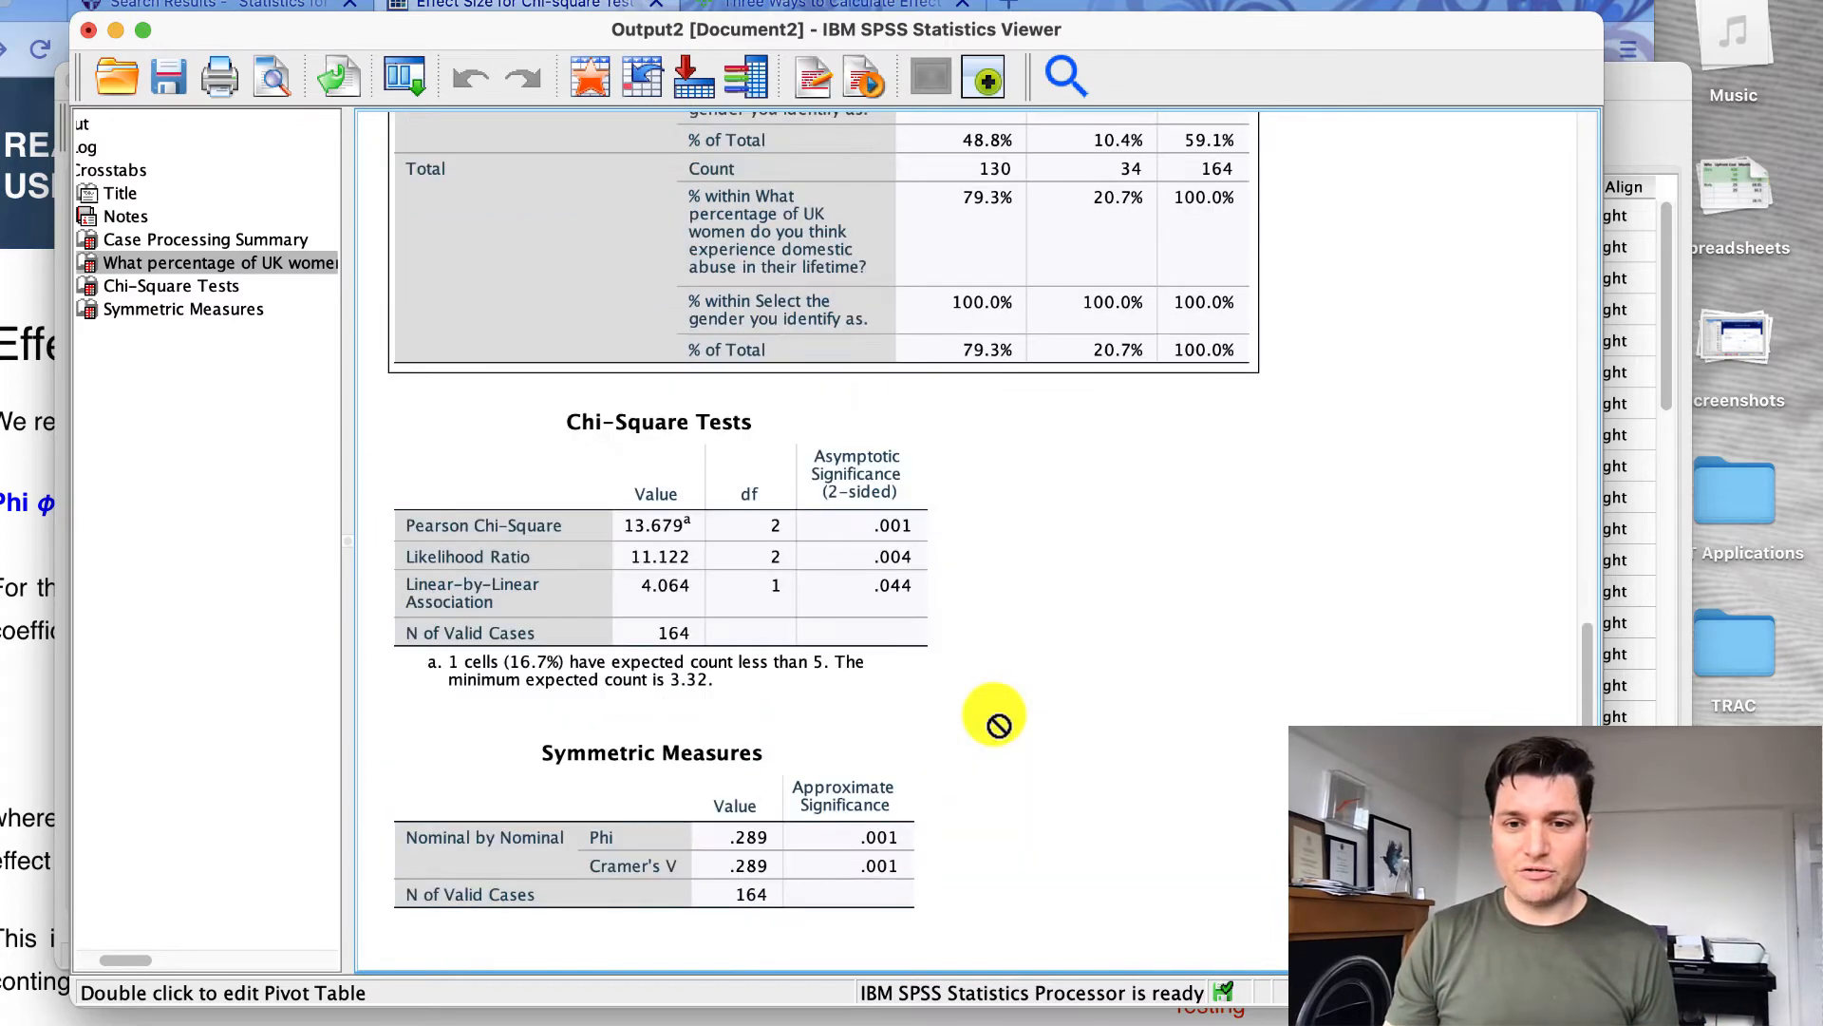
scroll(994, 722, "up", 2)
scroll(997, 724, "up", 4)
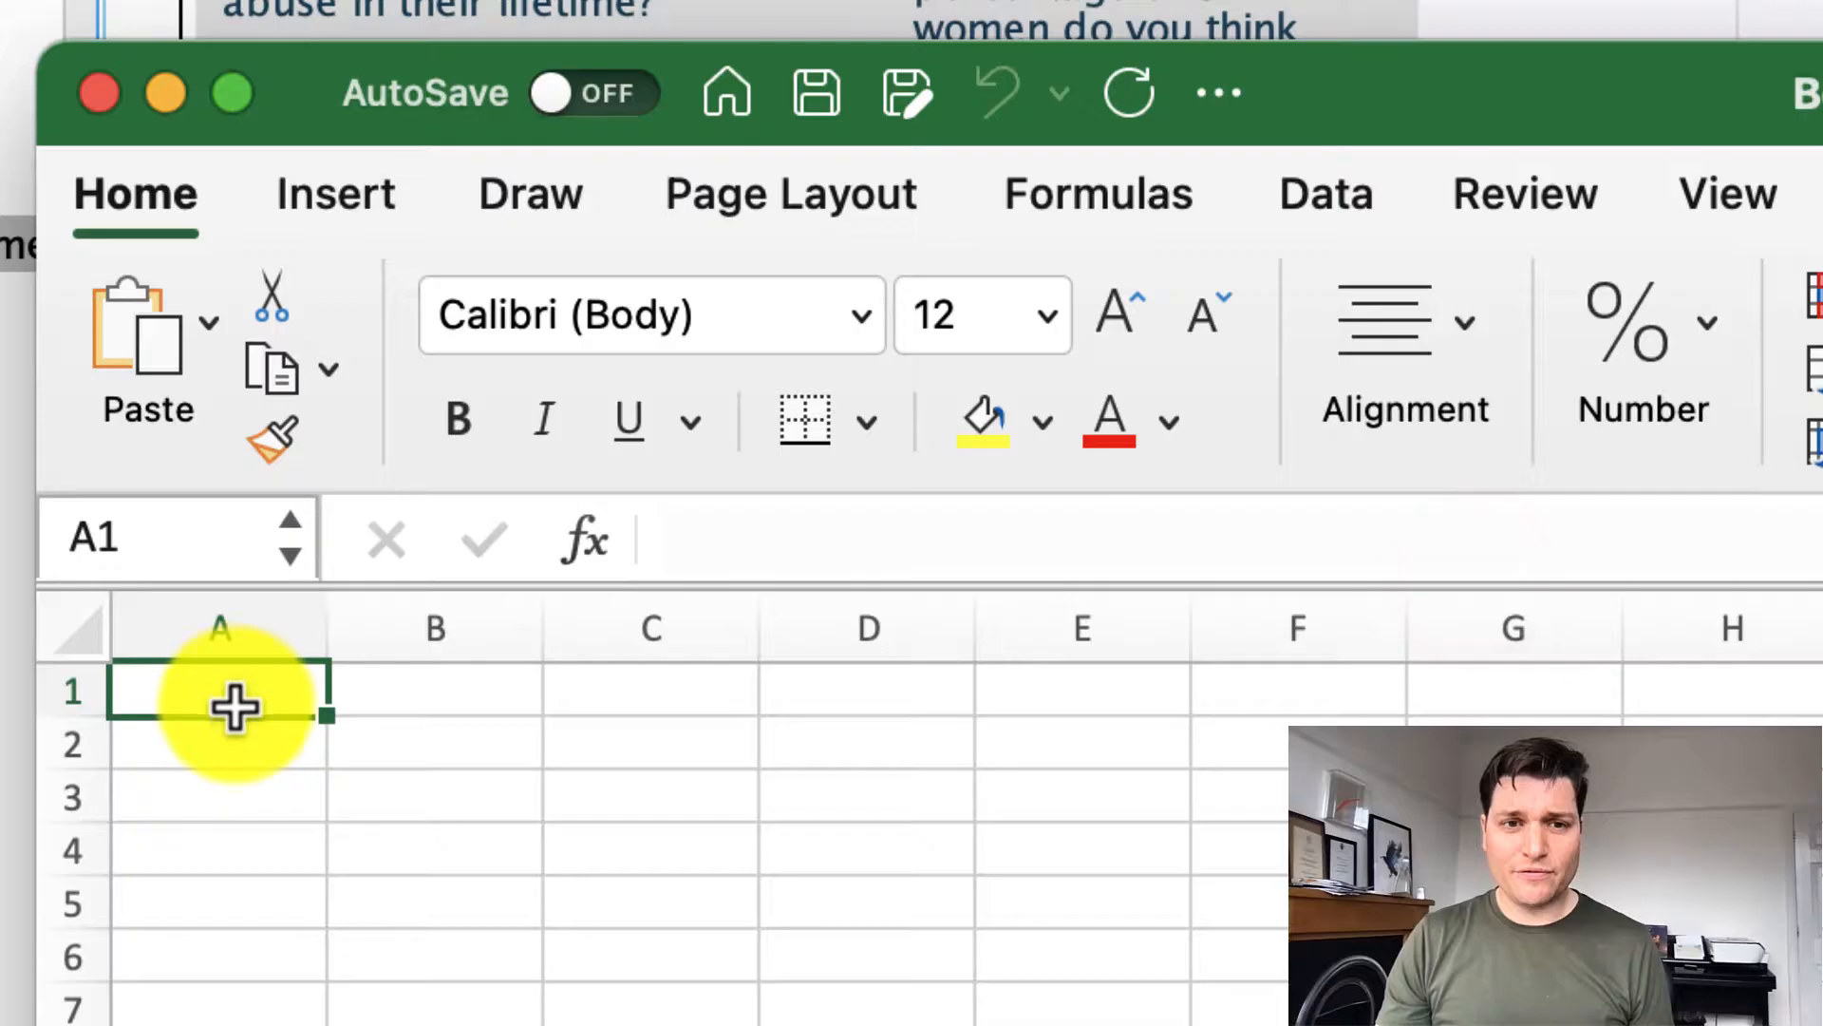
In the blank Excel workbook, enter the column headings Male in B1 and Female in C1
left_click(475, 694)
type("Make")
key("Tab")
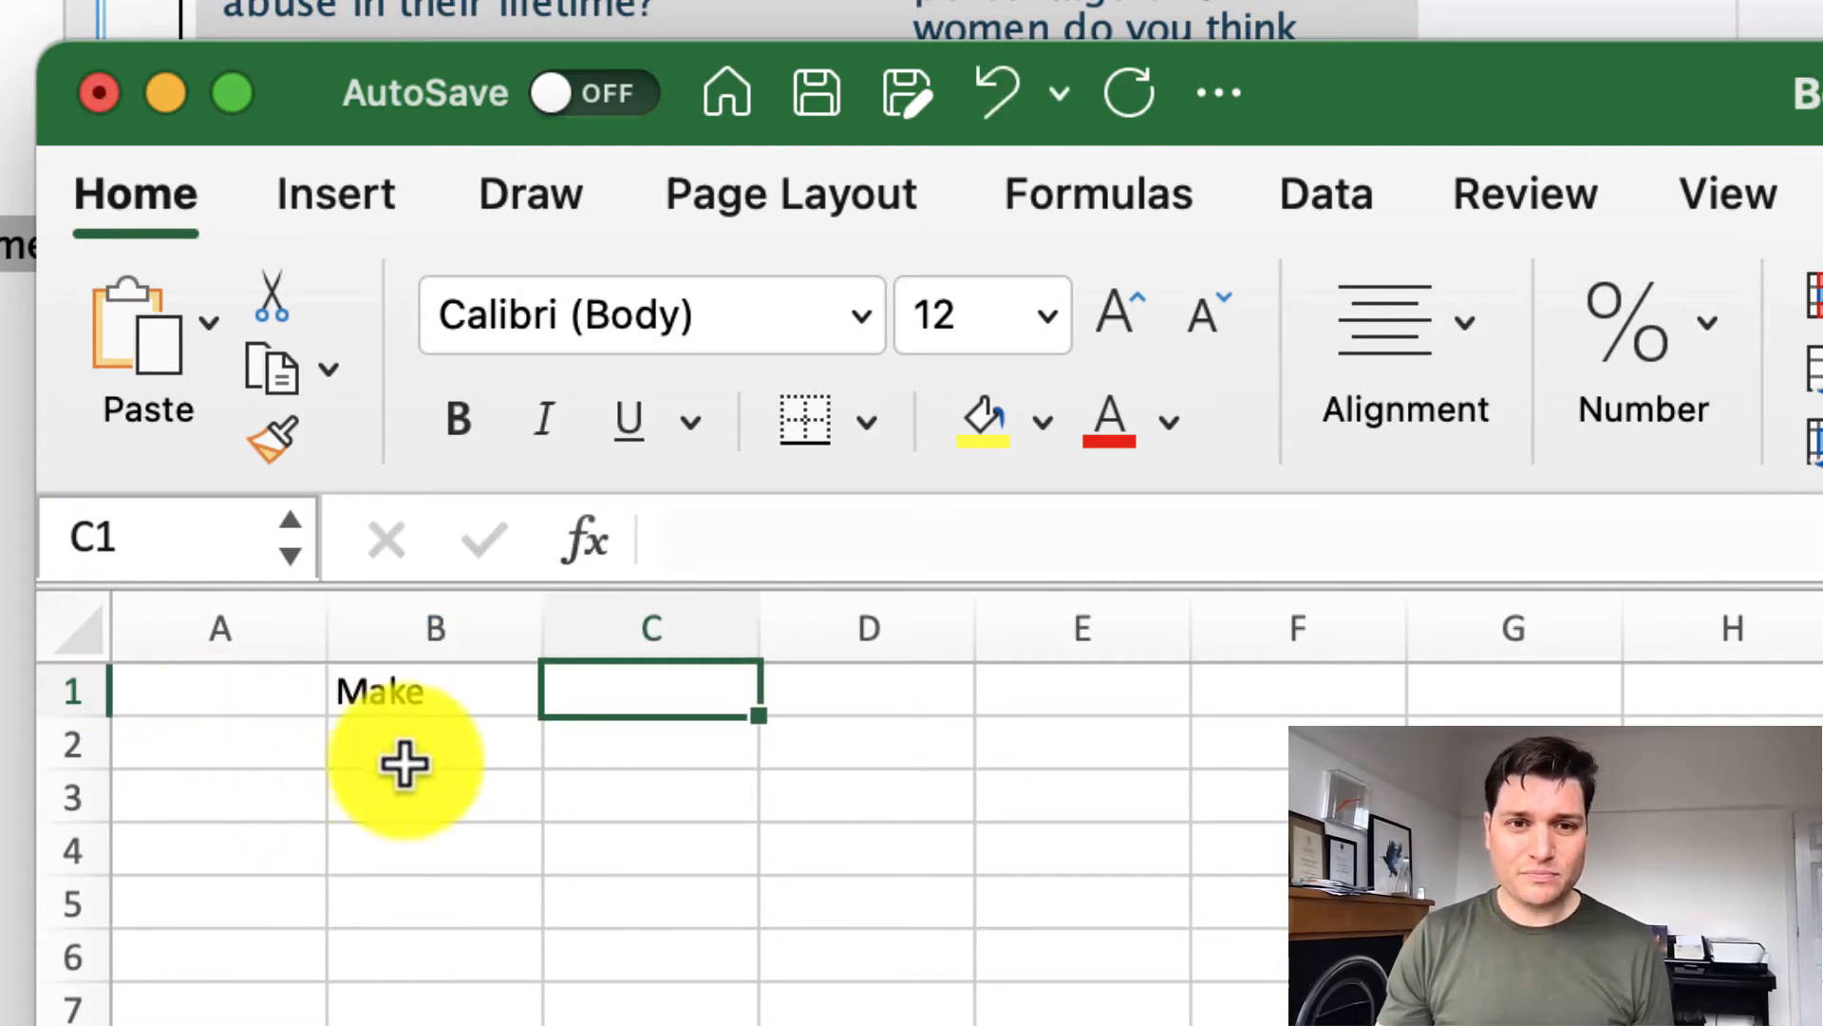
left_click(432, 713)
type("Male")
key("Tab")
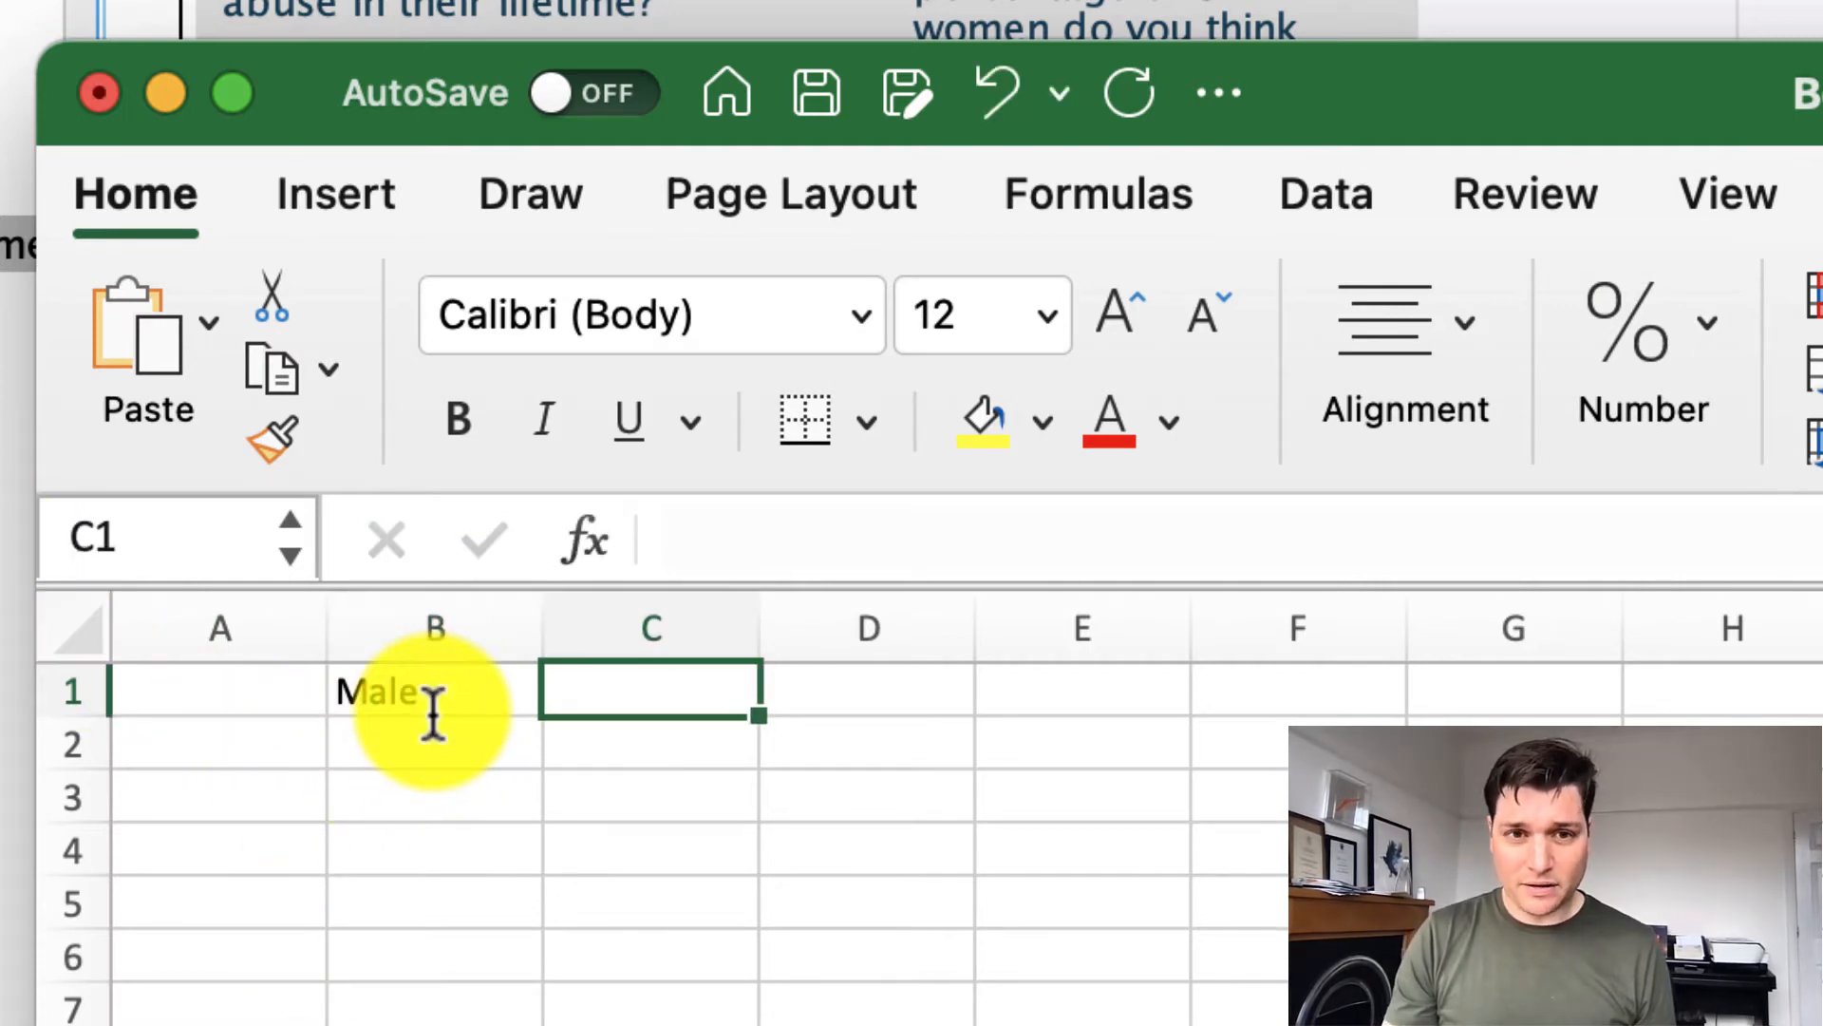
type("Female")
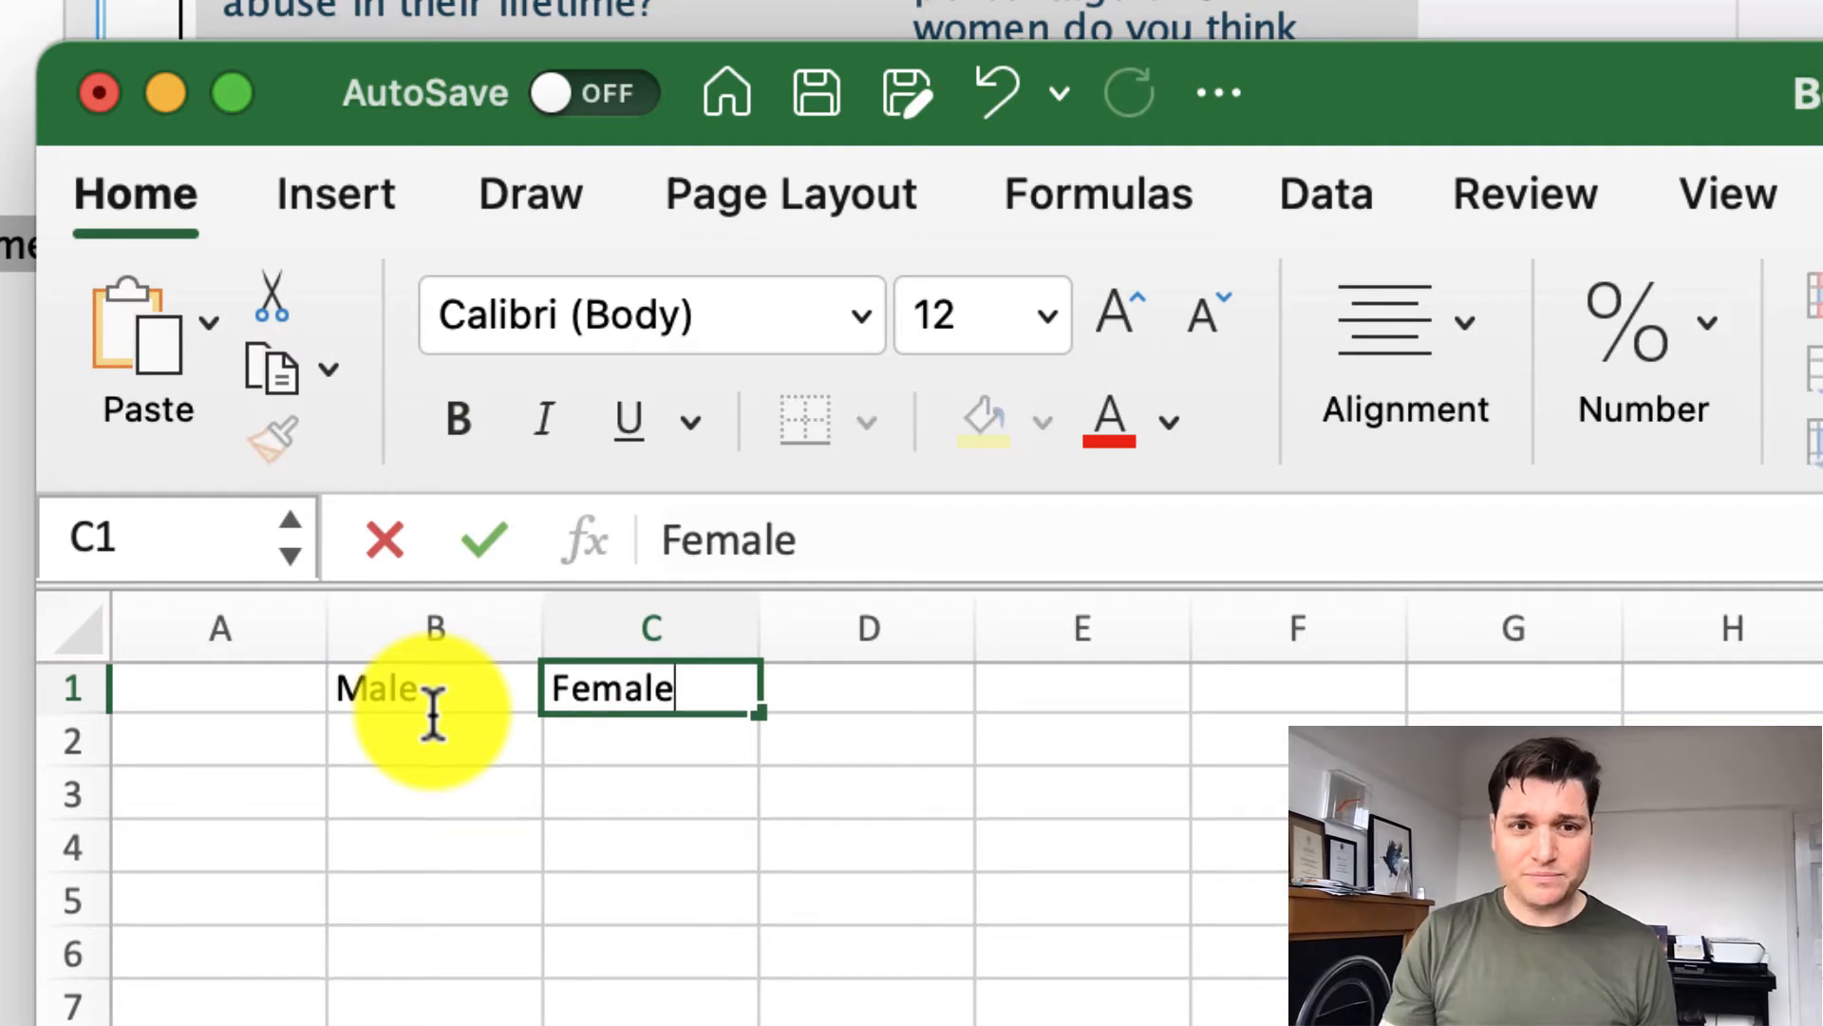
Enter the row labels 15%, 30% and 65% in cells A2 to A4
left_click(273, 723)
type("15%")
key("Return")
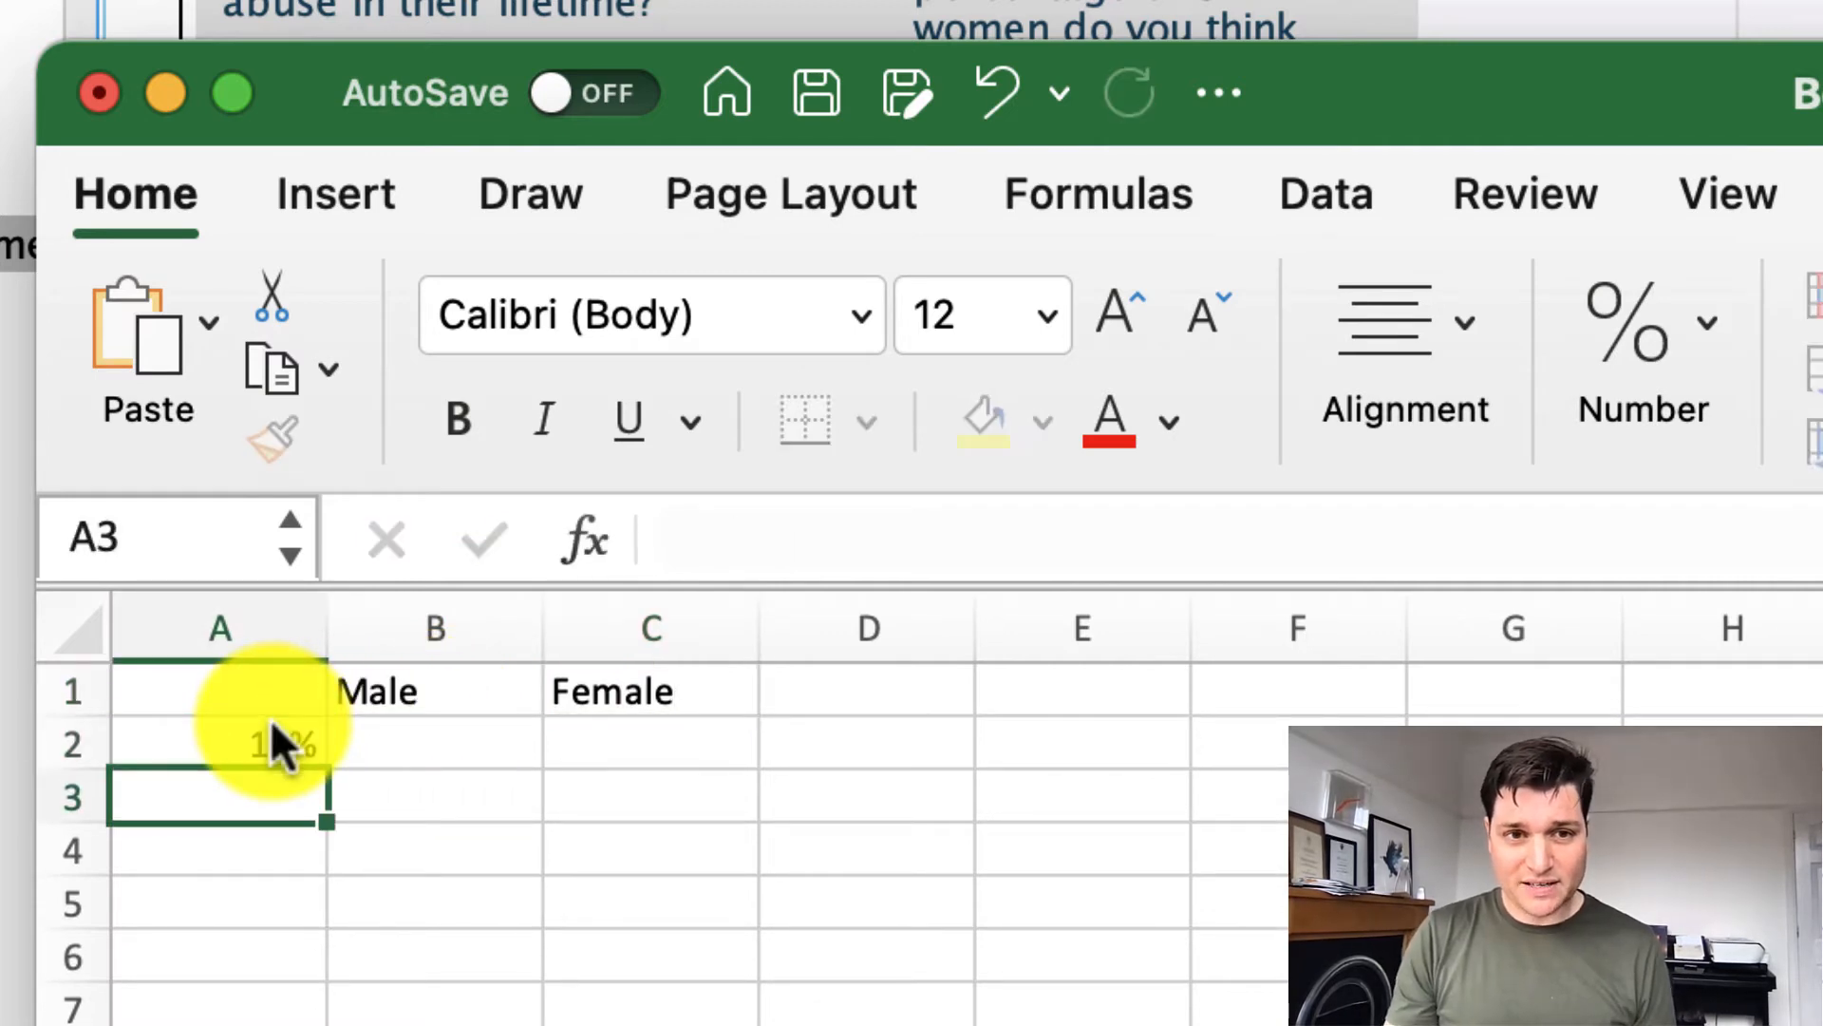
type("30%")
key("Return")
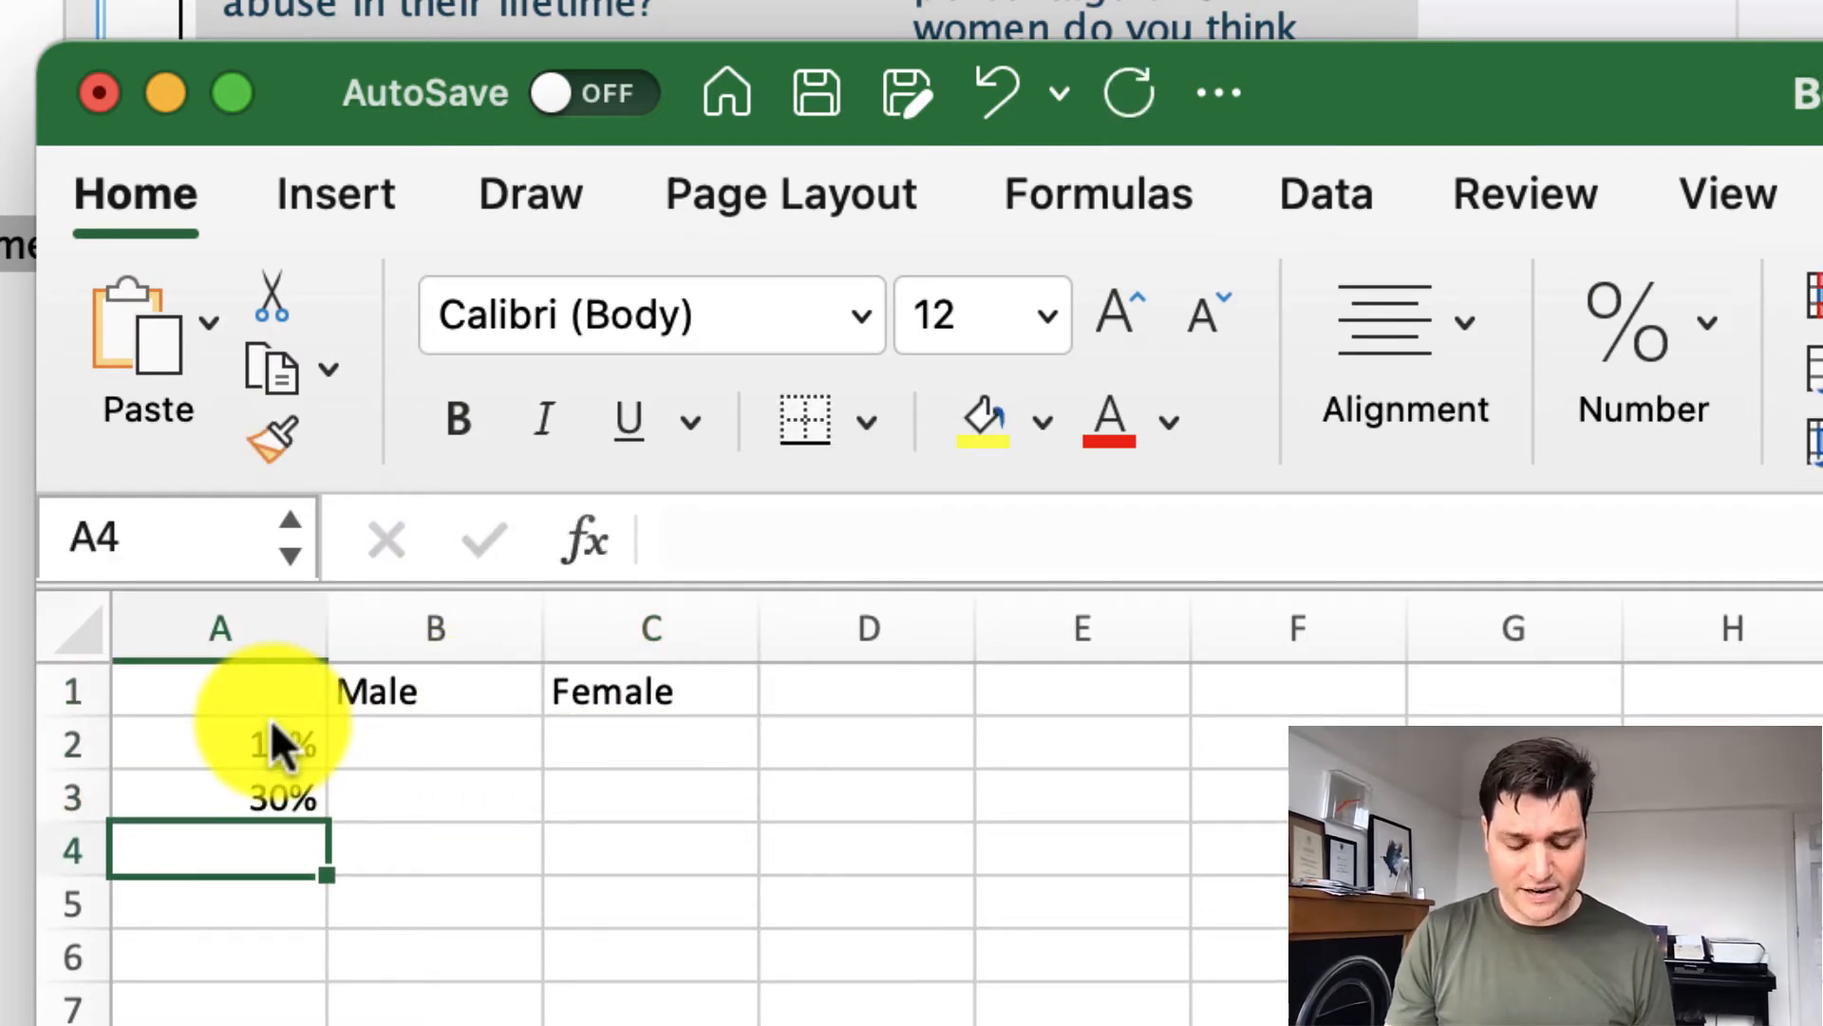
type("65%")
key("Return")
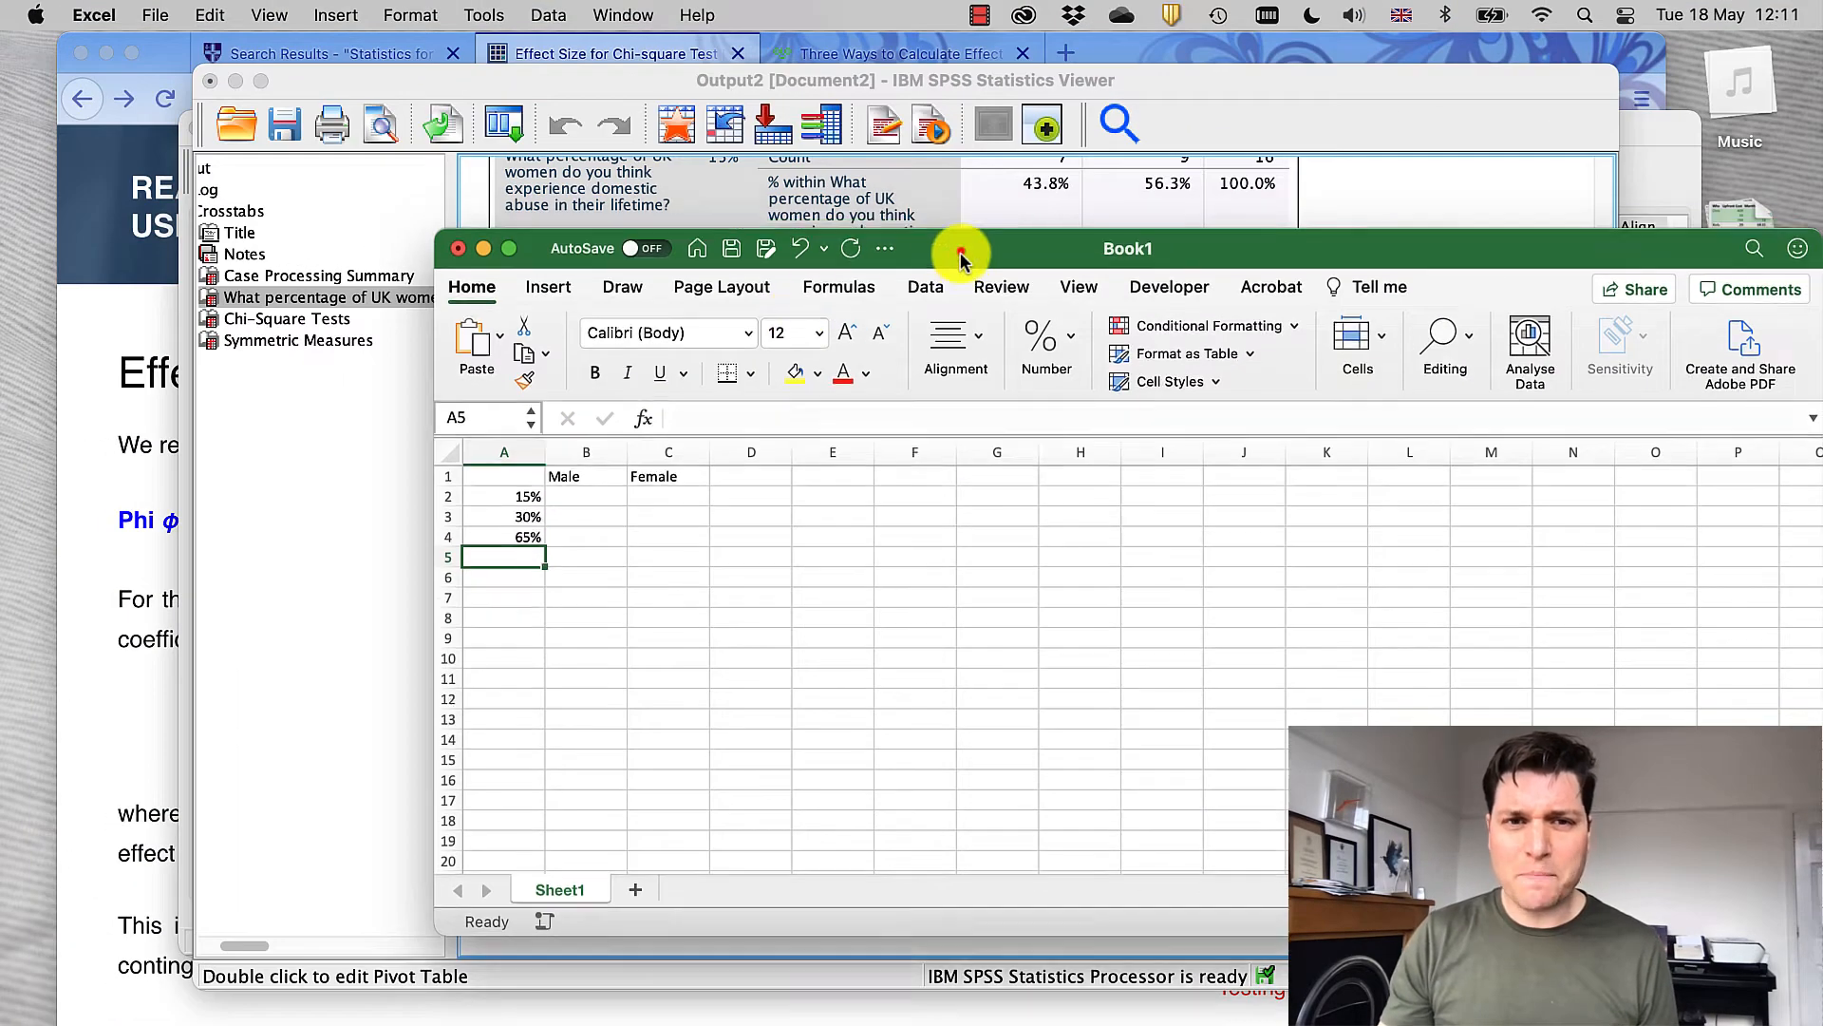
Move the workbook window aside and bring the SPSS output with the crosstabulation to the front
left_click_drag(961, 257, 1277, 382)
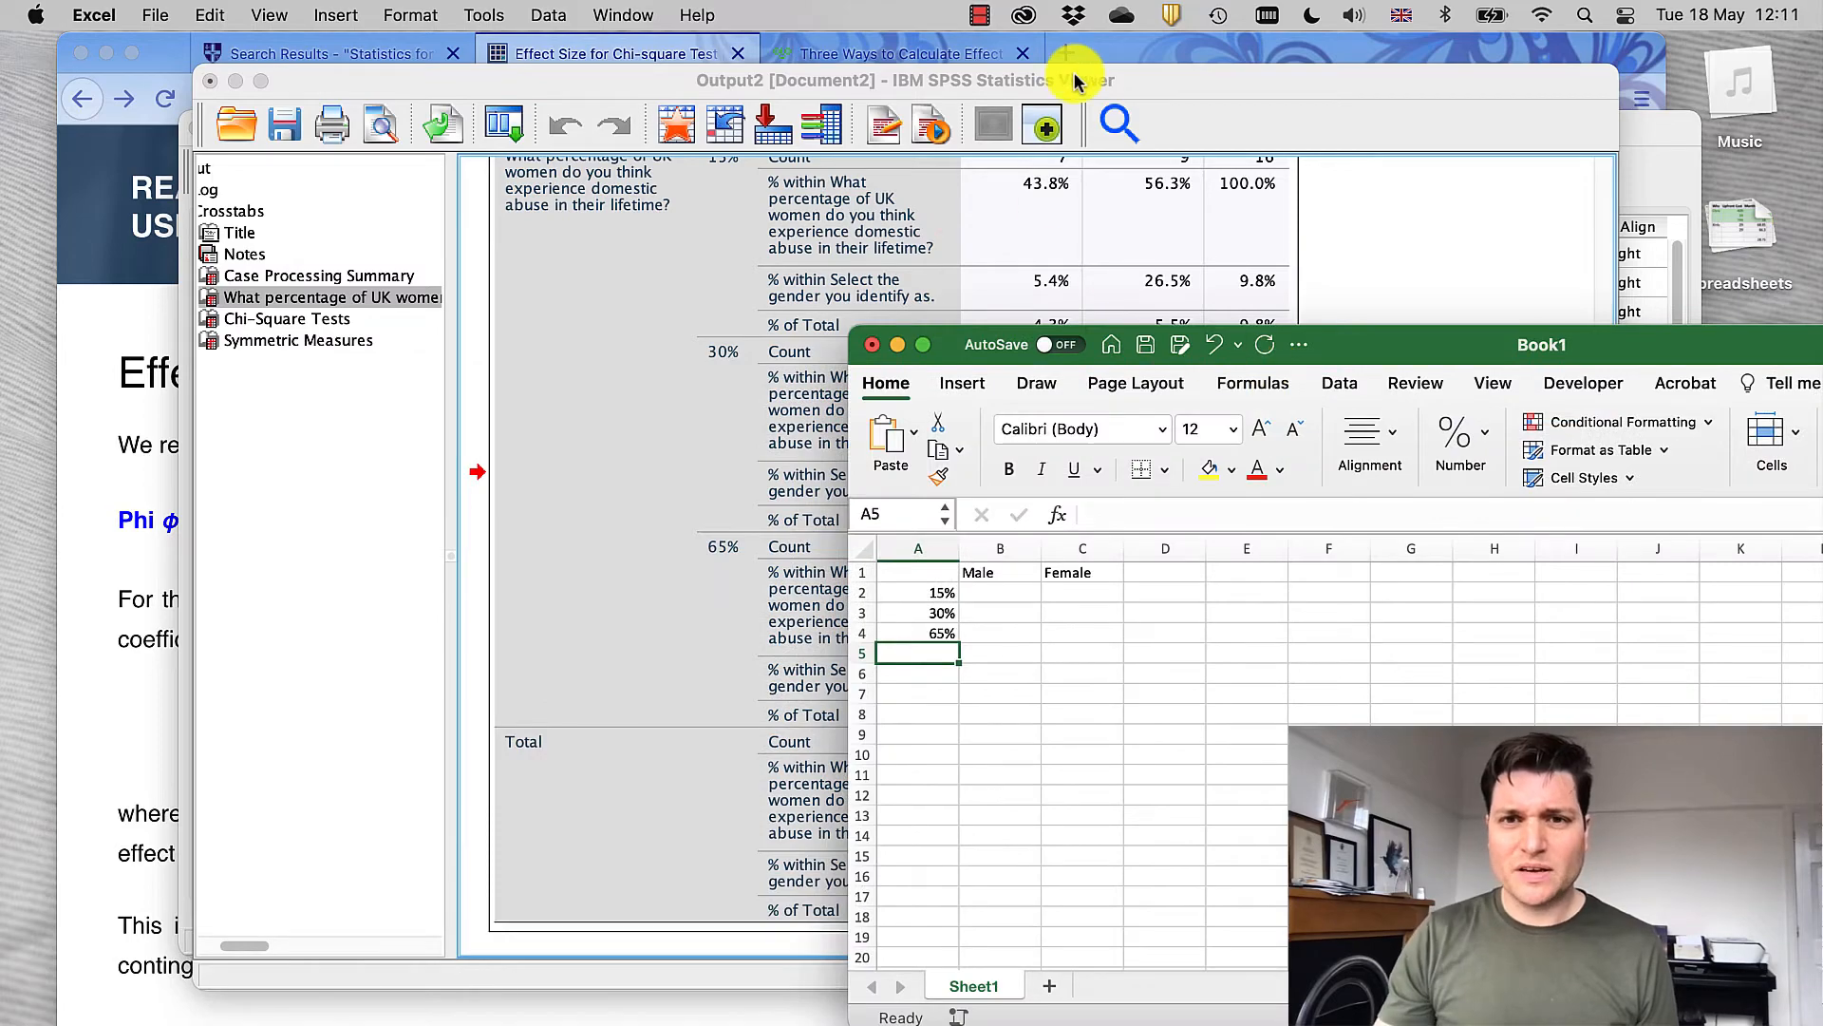
left_click(1119, 60)
left_click_drag(1119, 60, 692, 70)
key("ctrl+Up")
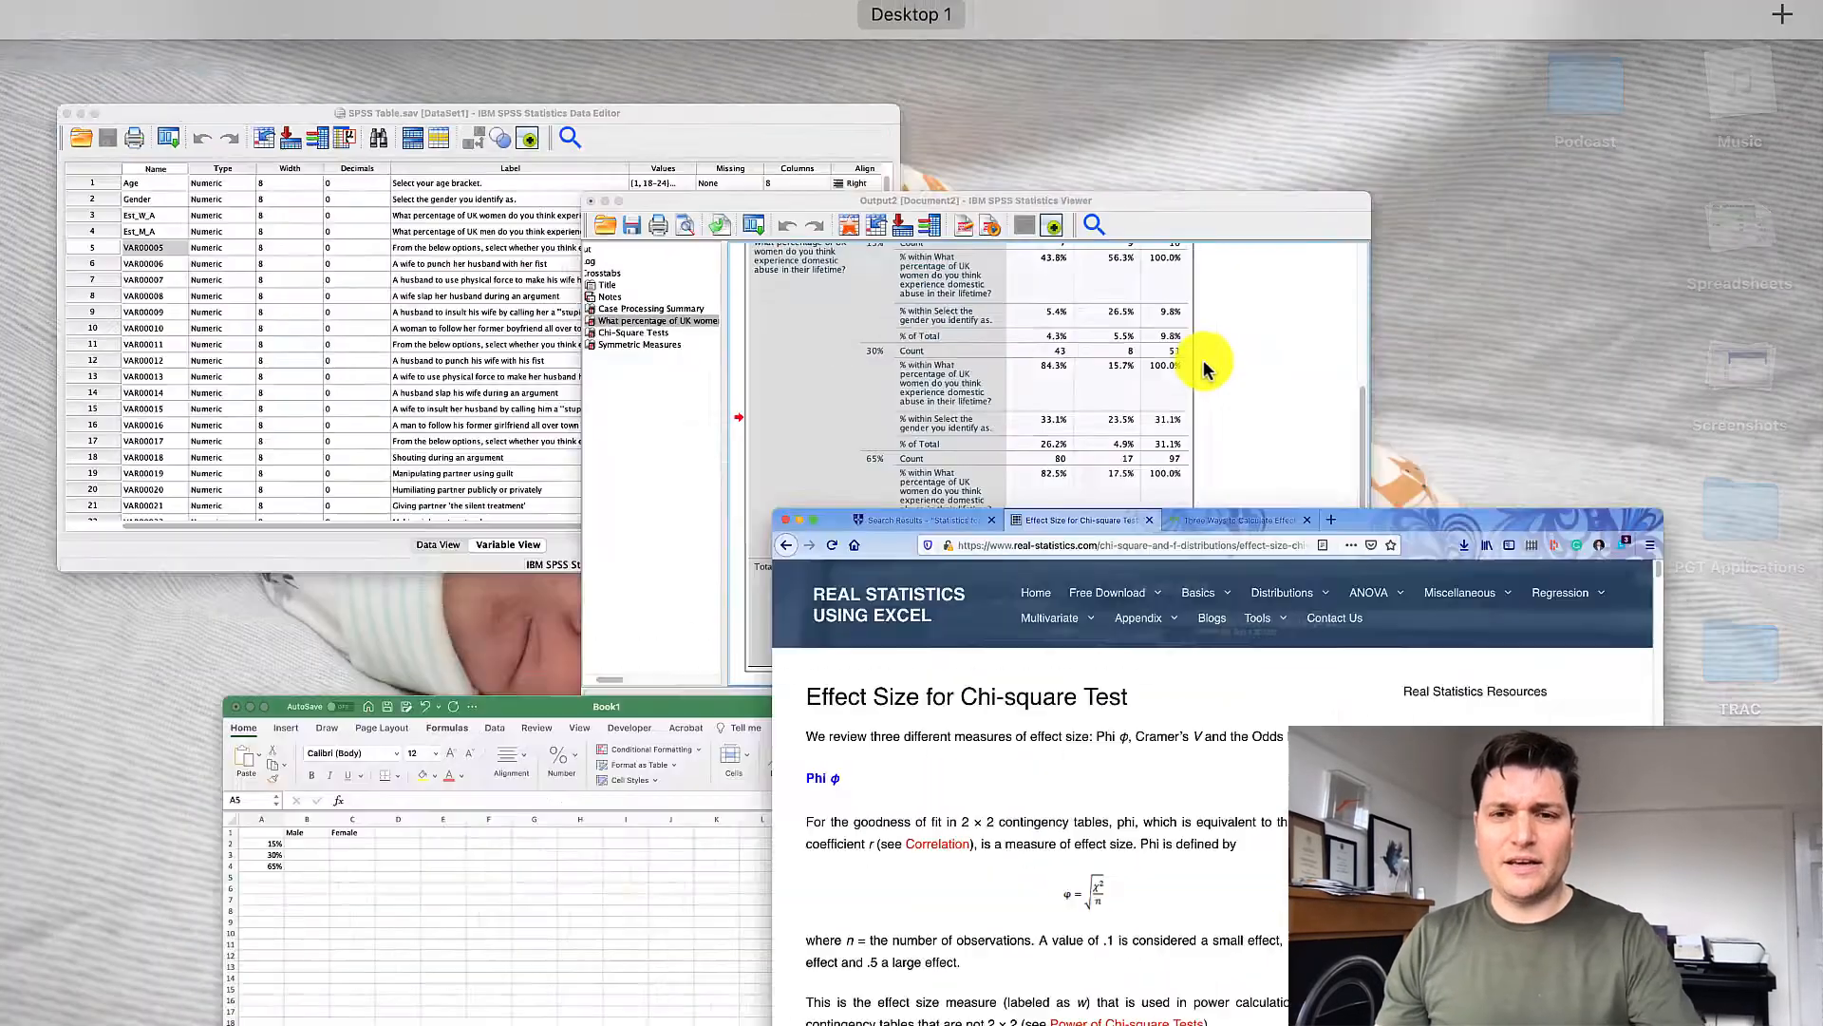
left_click(810, 490)
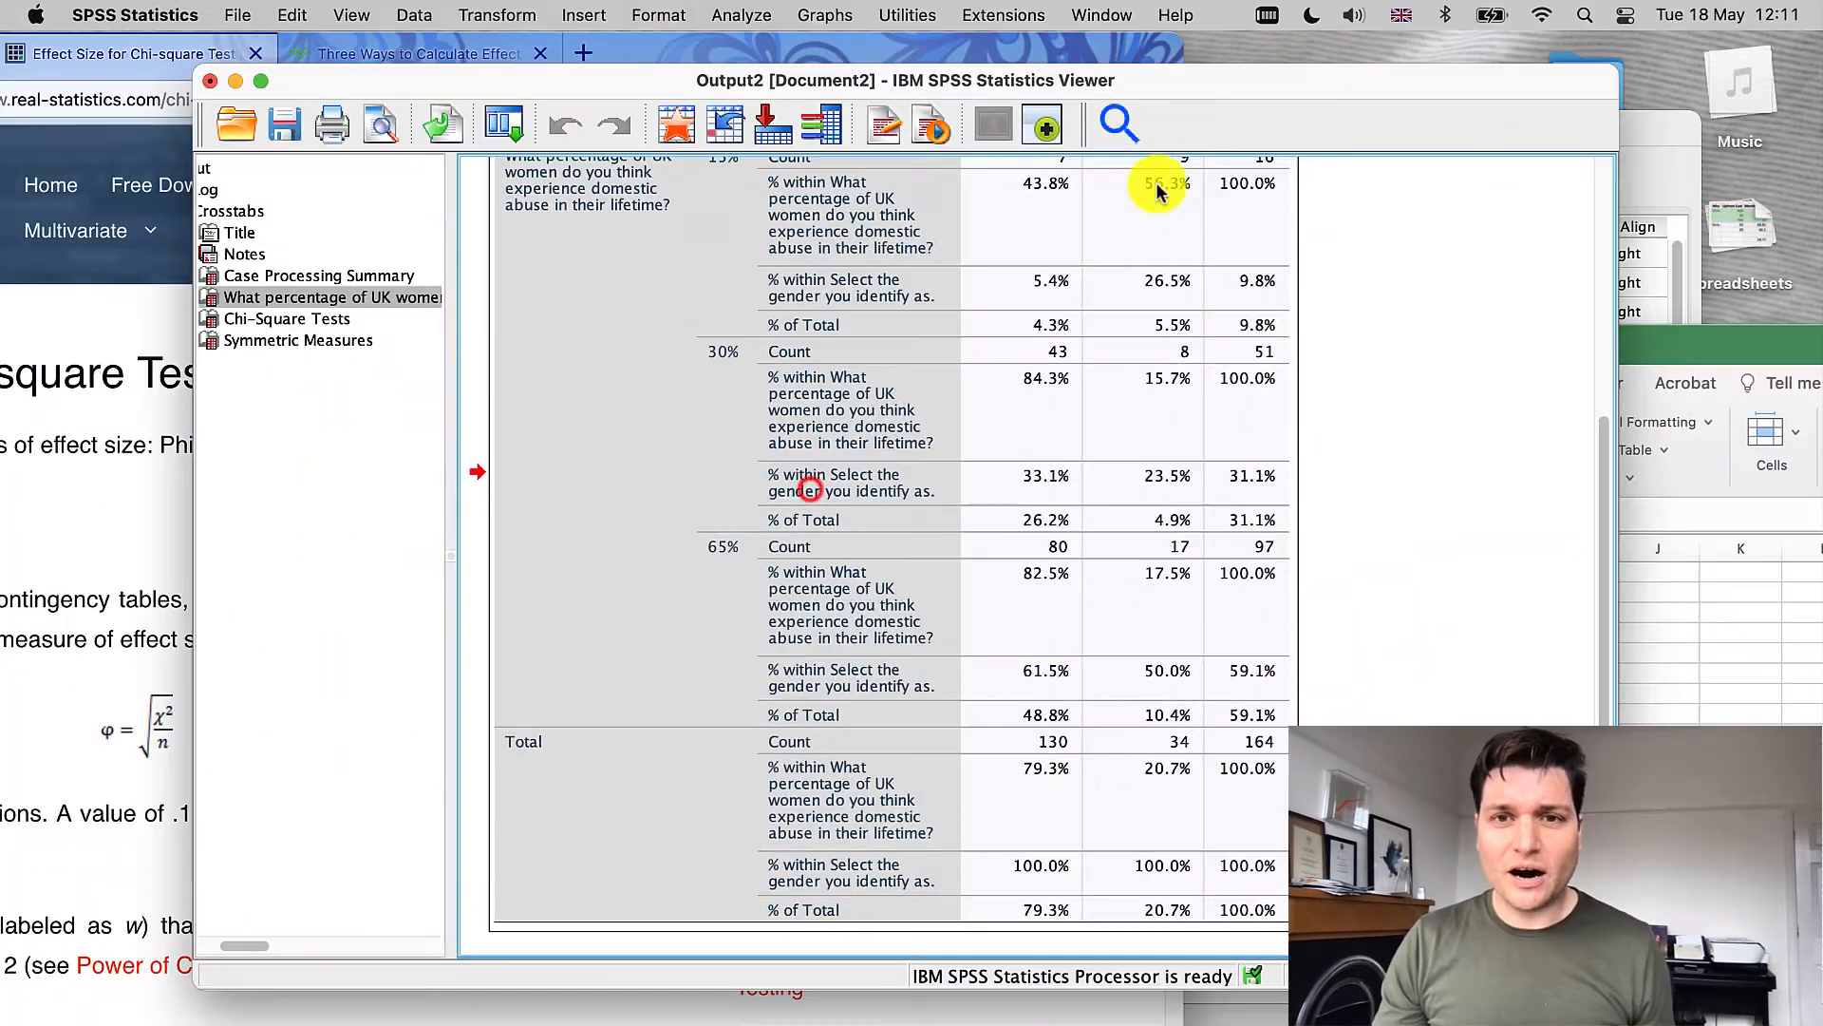
Move the SPSS output window aside so the crosstabulation percentages sit next to the Excel sheet, and switch to Excel
left_click_drag(1255, 87, 675, 125)
scroll(655, 399, "up", 2)
left_click(1315, 680)
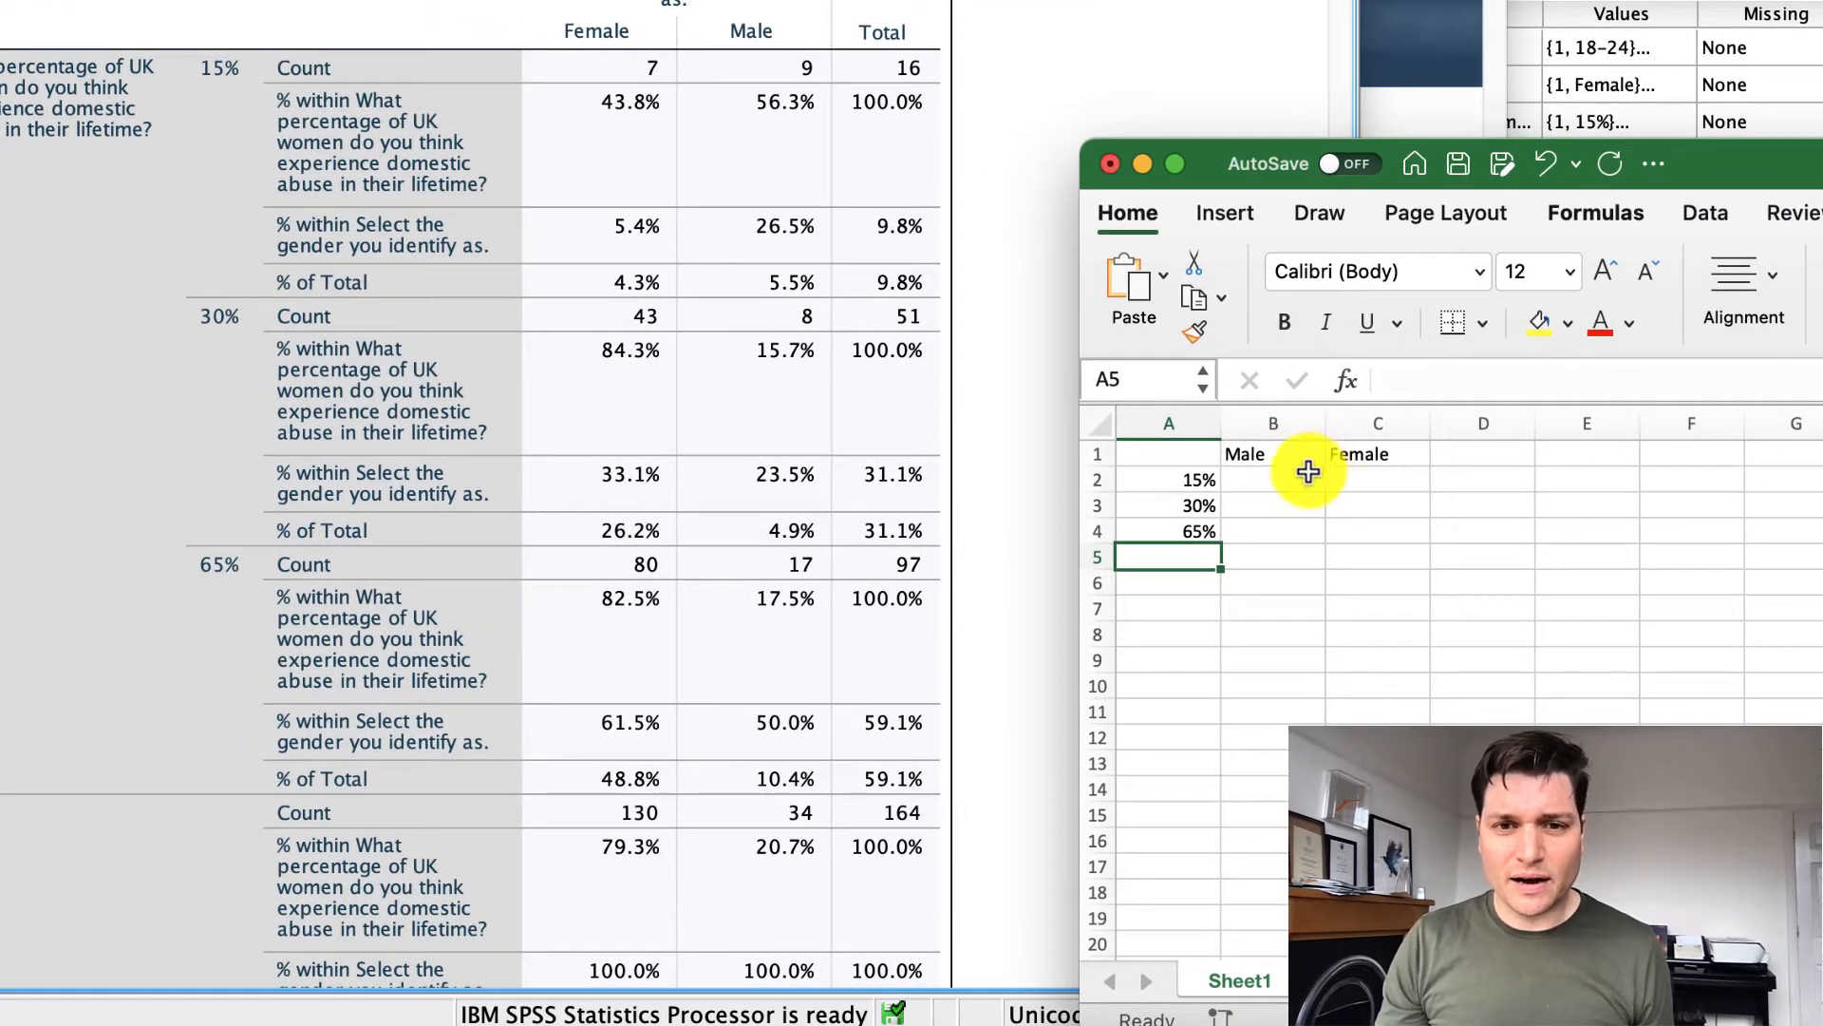
Fill the 15% row with the within-gender percentages: 26.5 for Male in B2 and 5.4 for Female in C2
left_click(1308, 476)
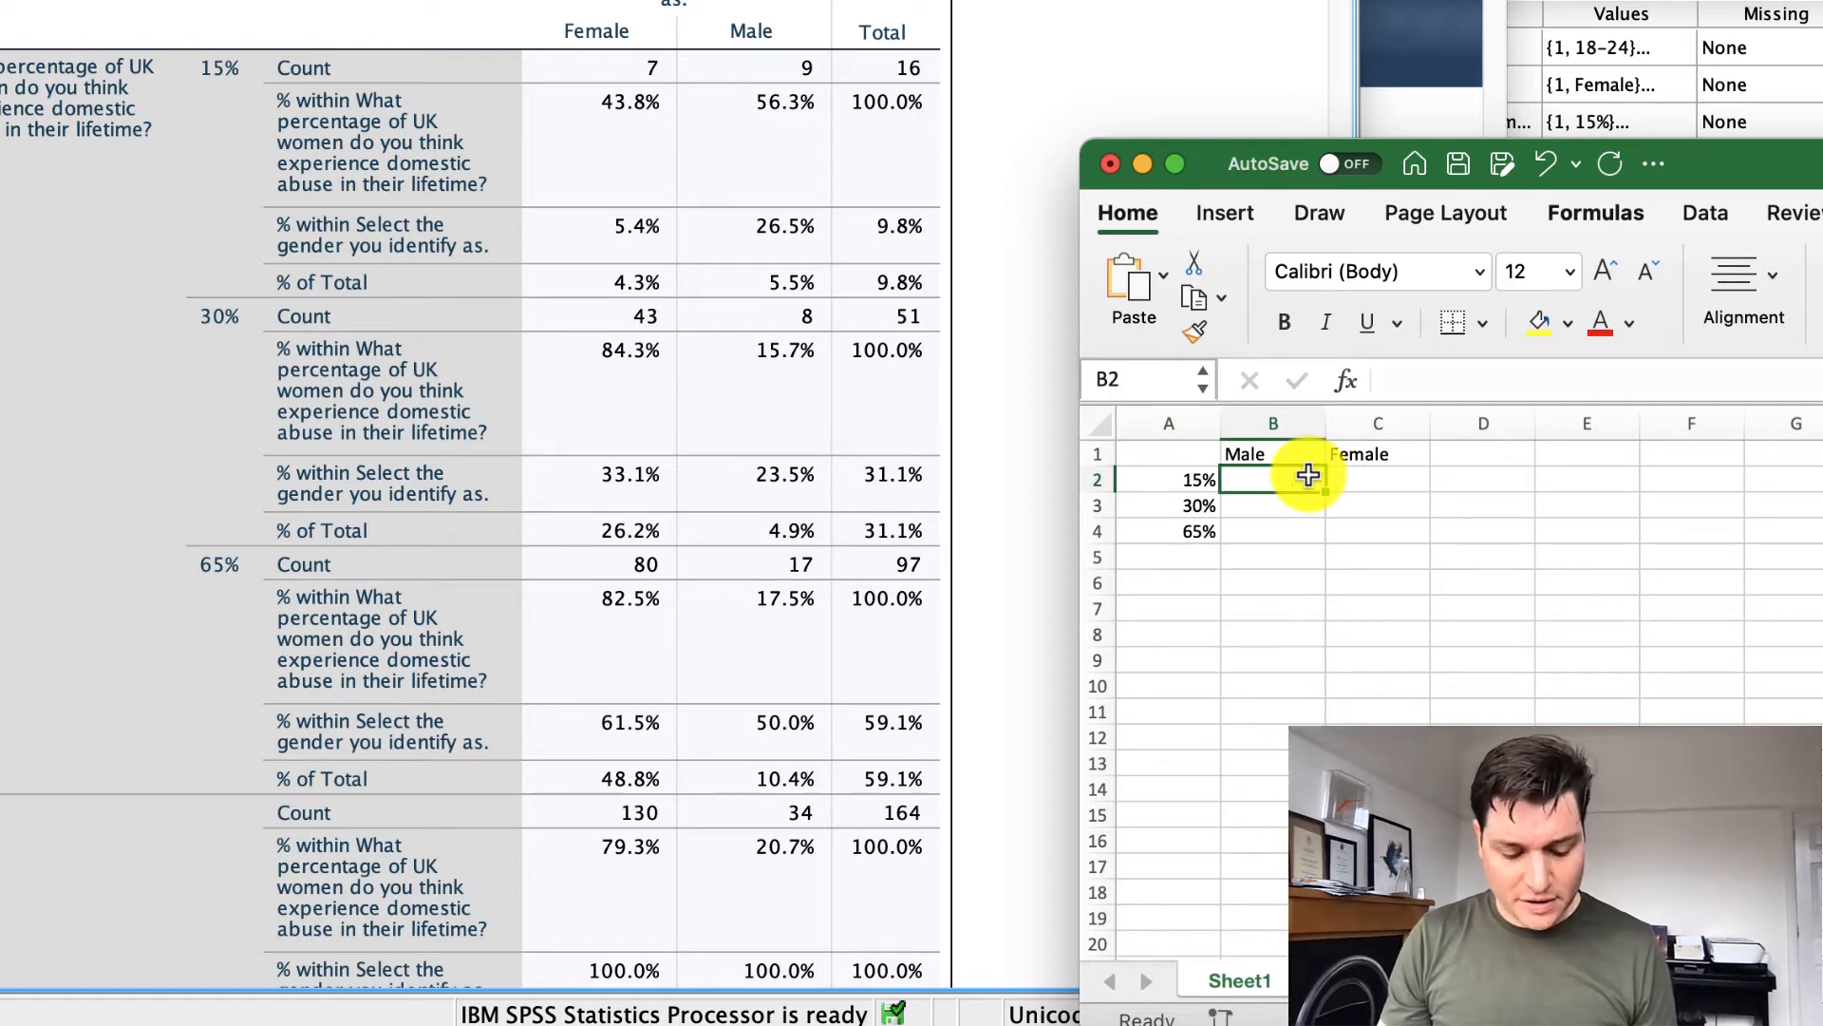
type("26.5")
key("Tab")
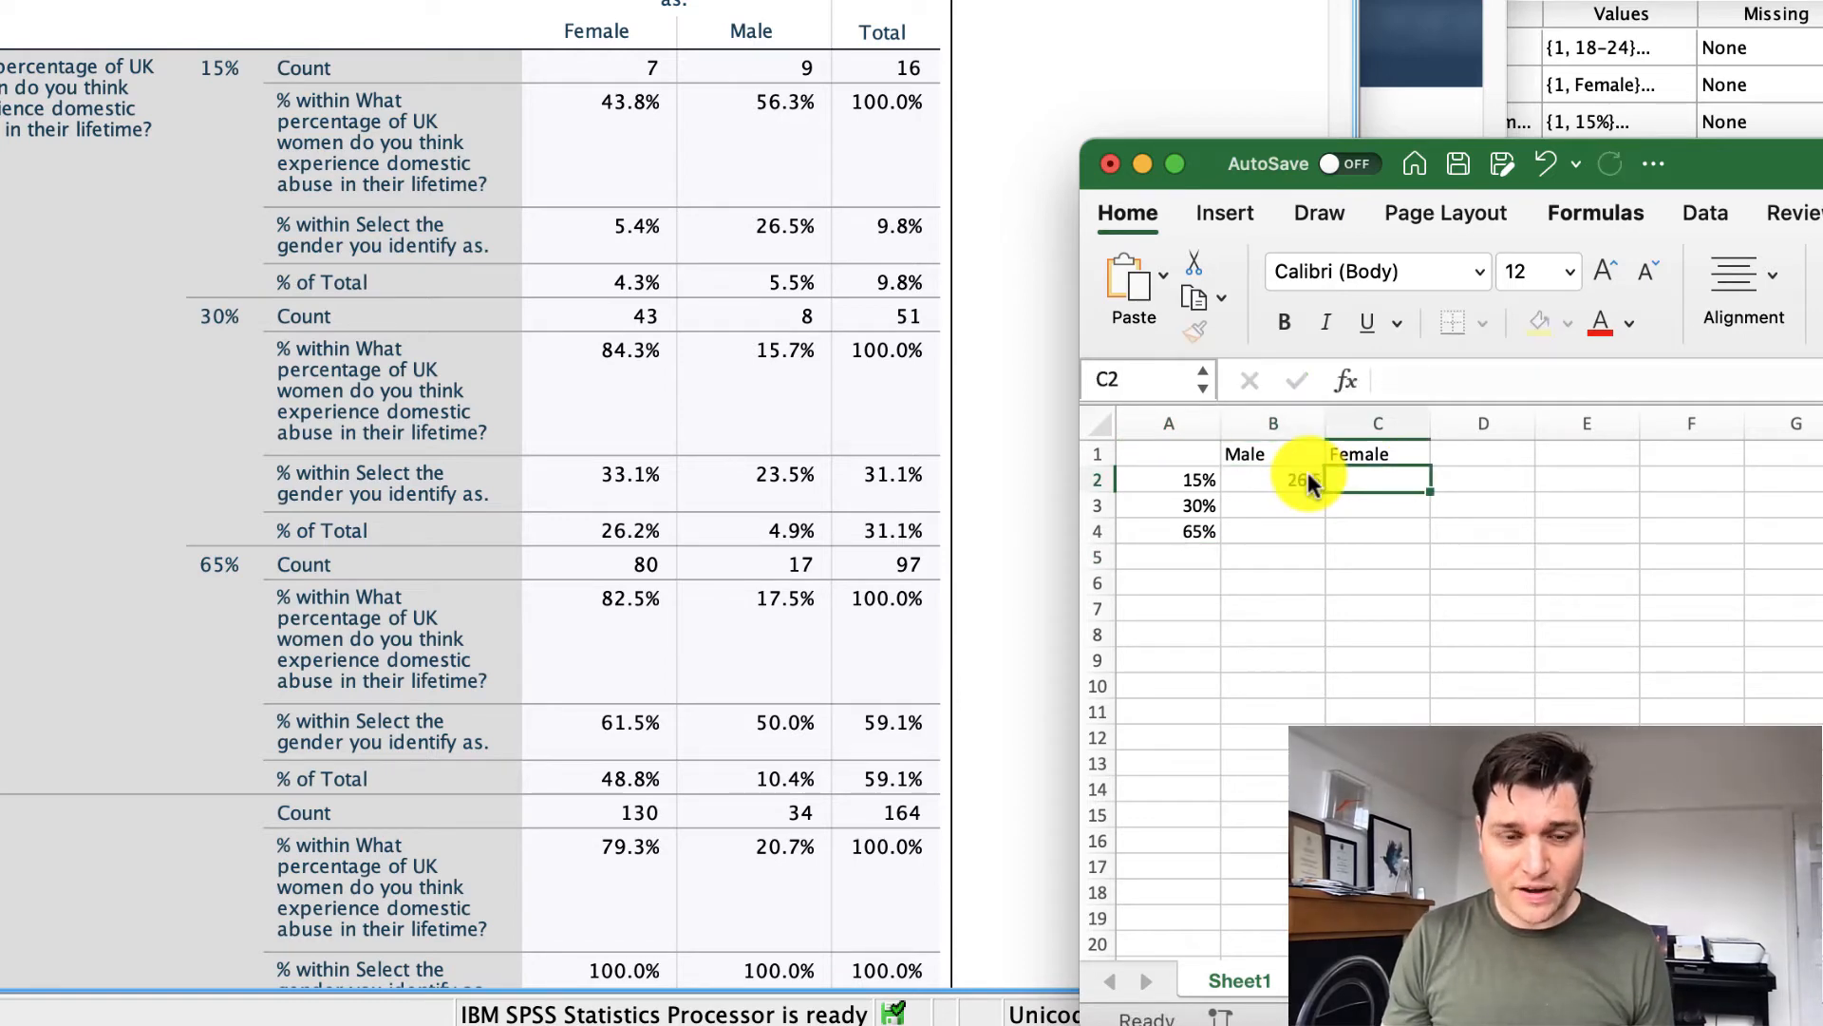
type("5.4")
key("Return")
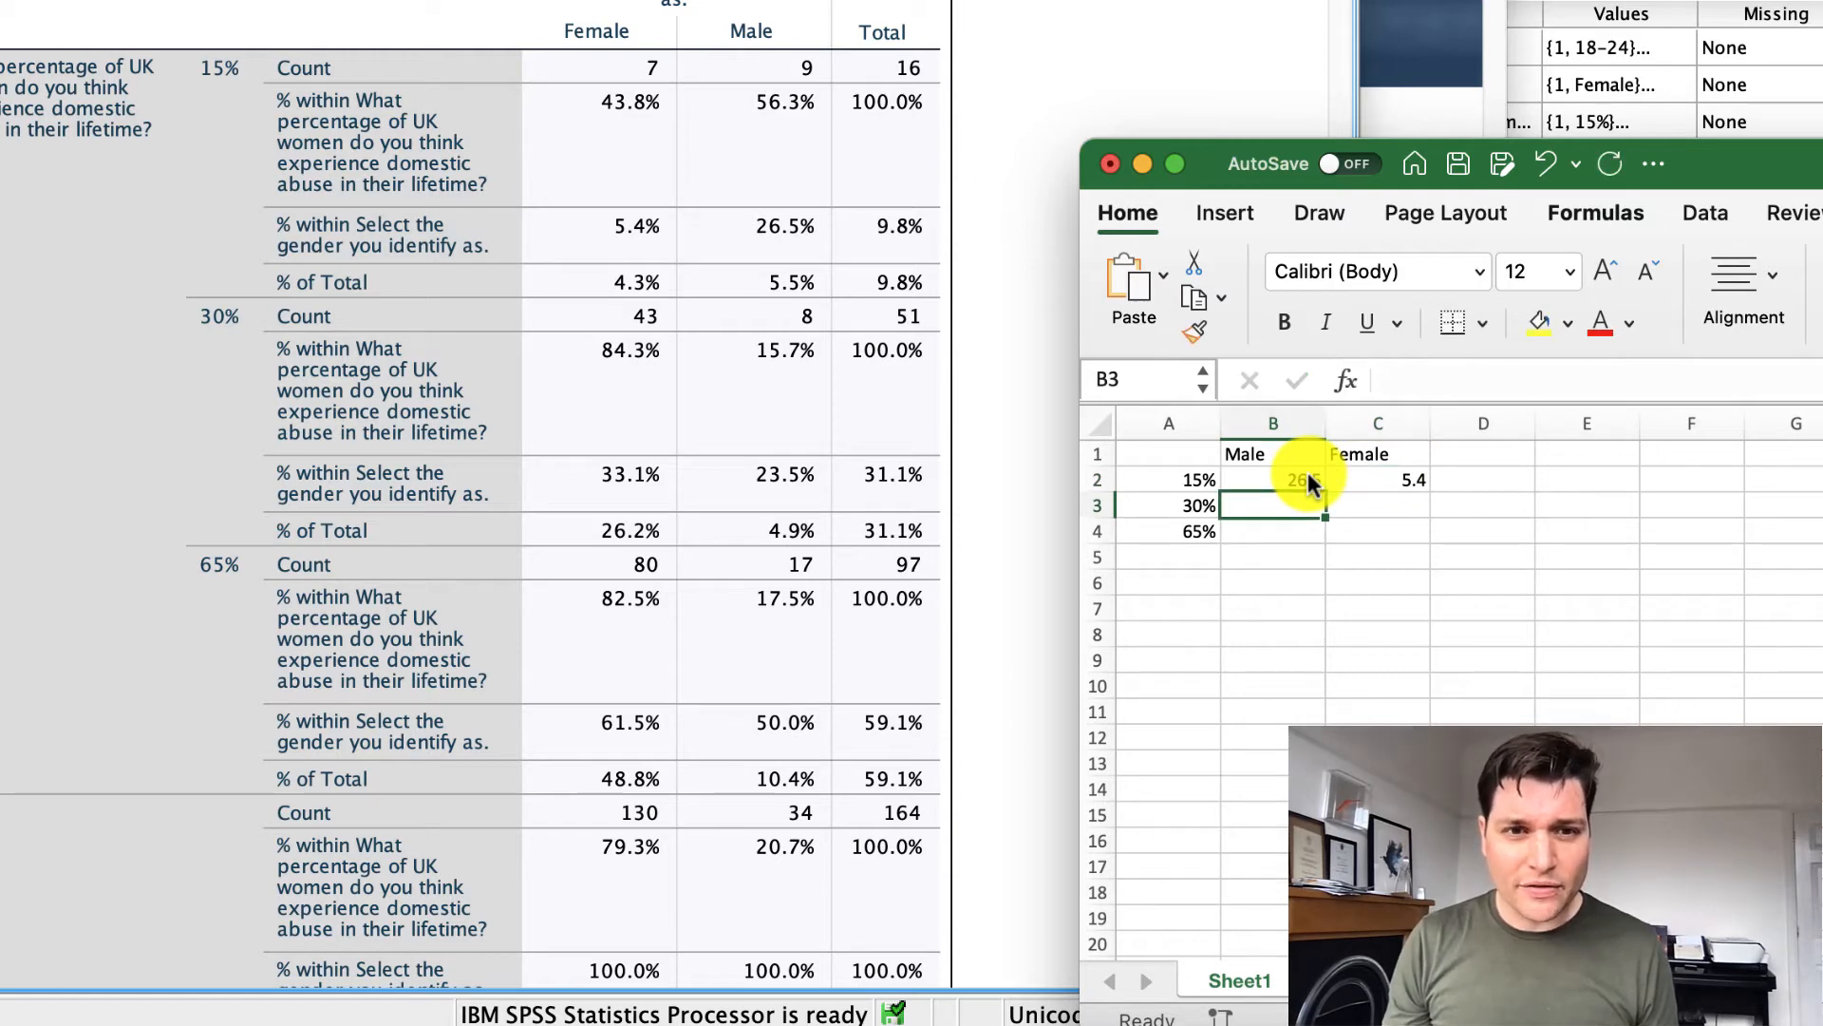
Fill the 30% row with 23.5 for Male in B3 and 33.1 for Female in C3
type("23")
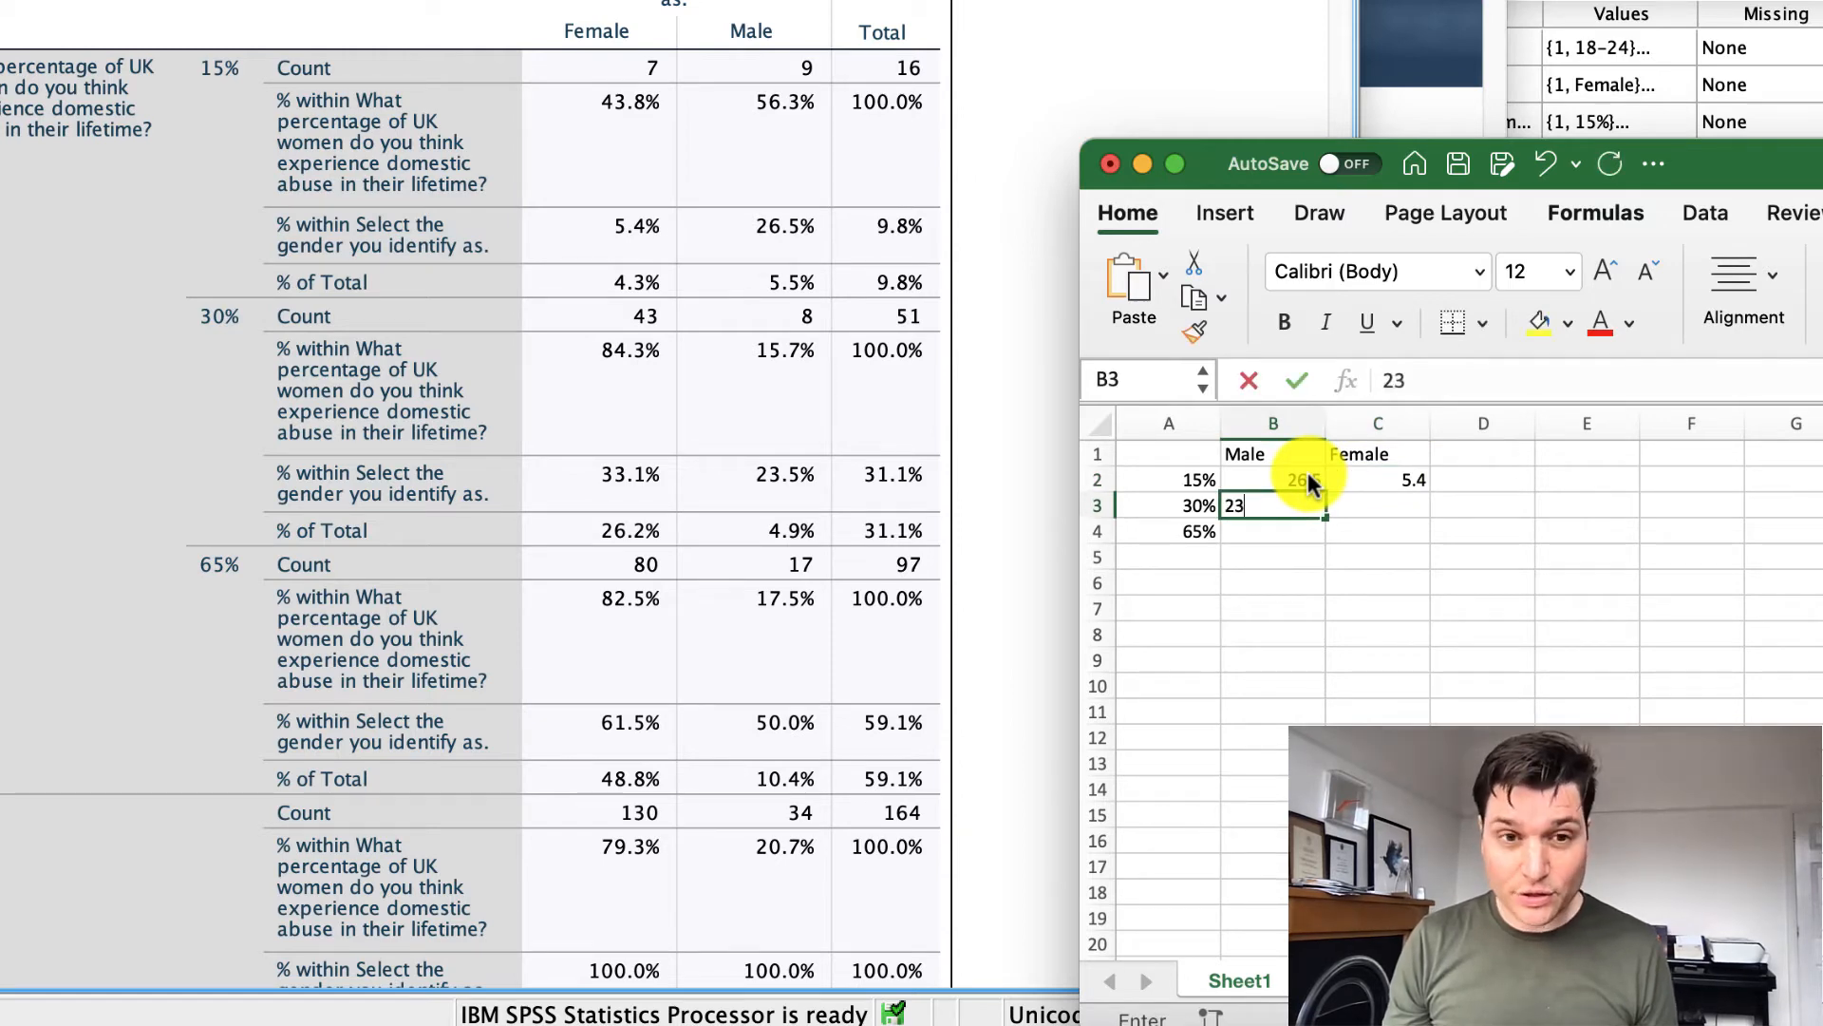
type(".5")
key("Tab")
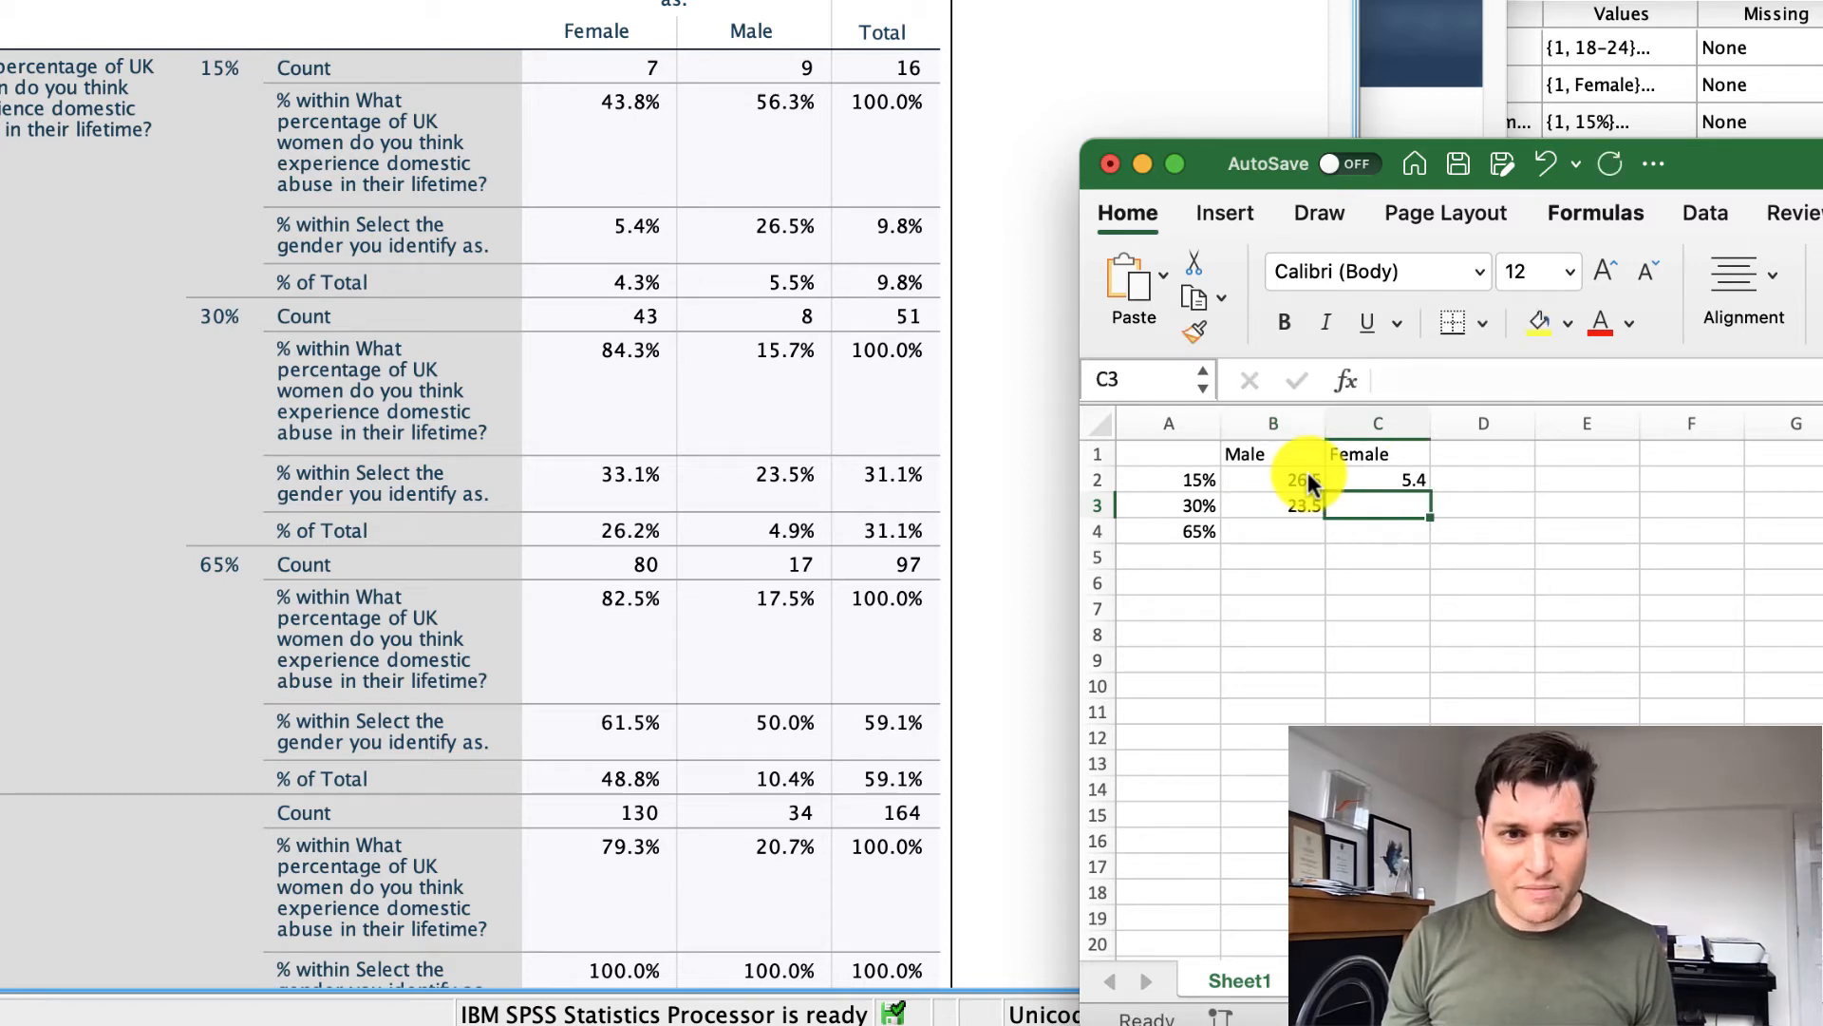
type("33.1")
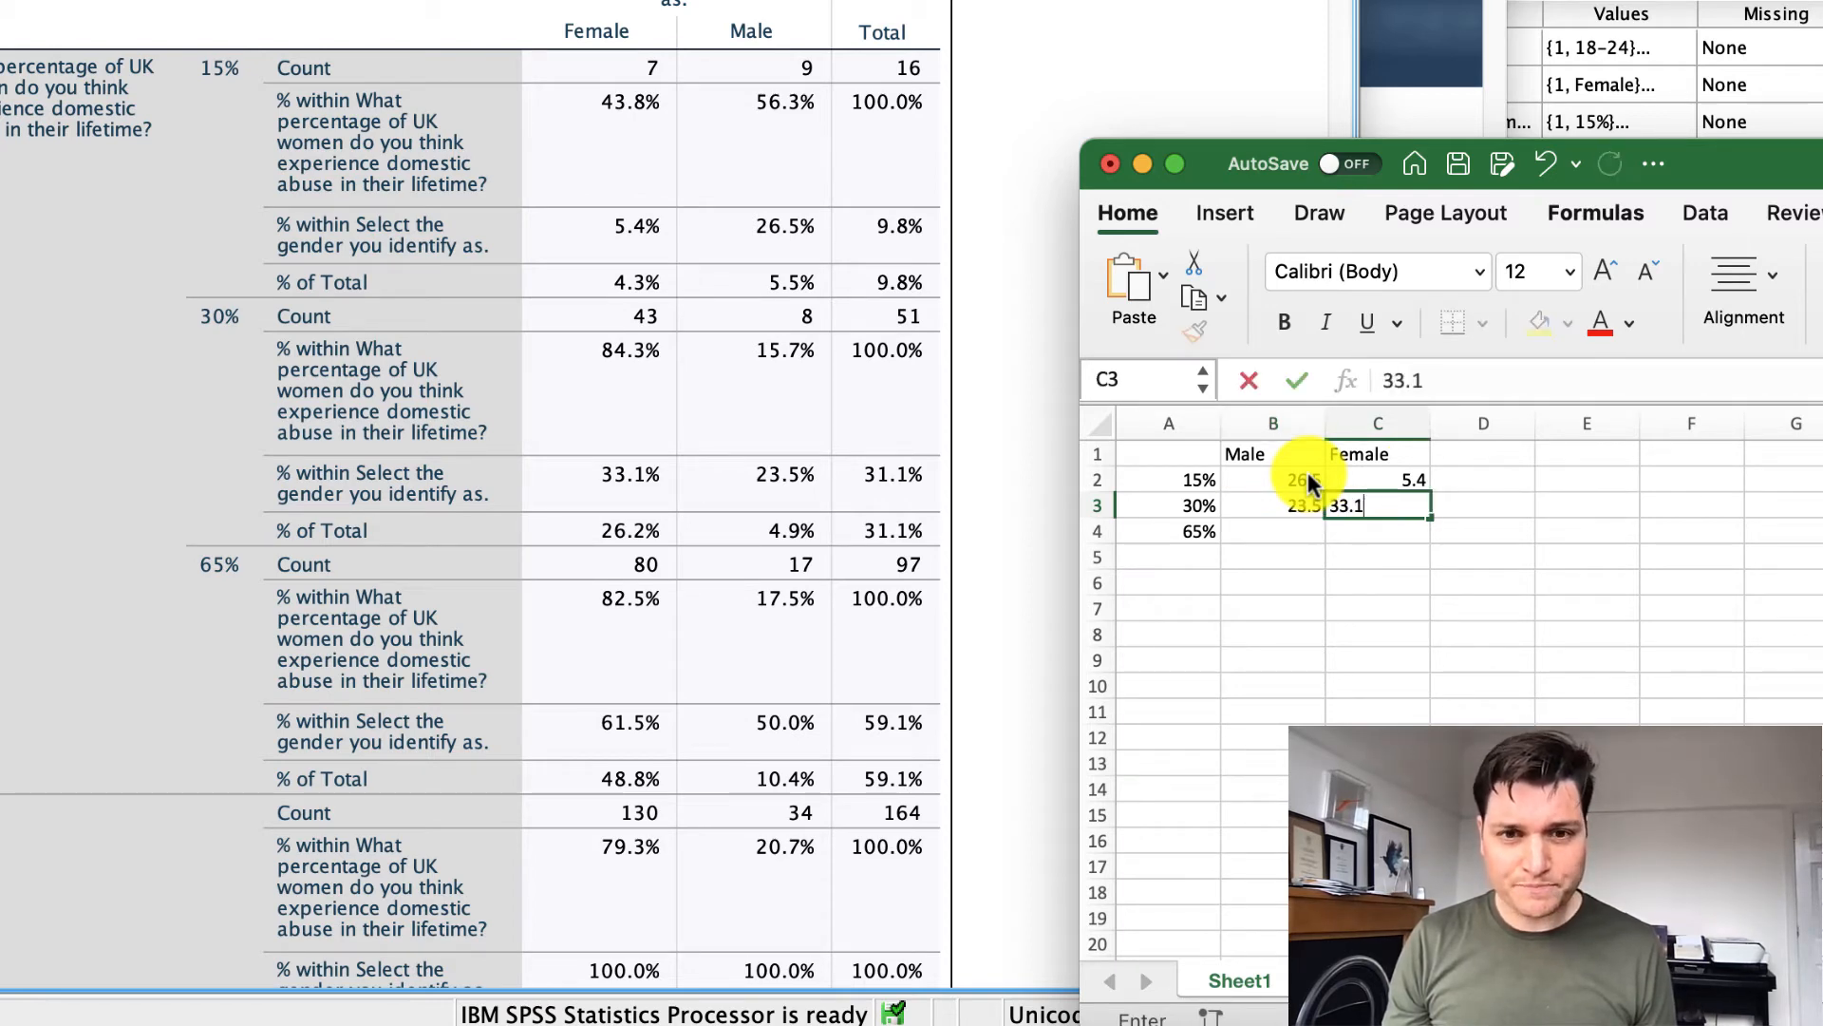
key("Return")
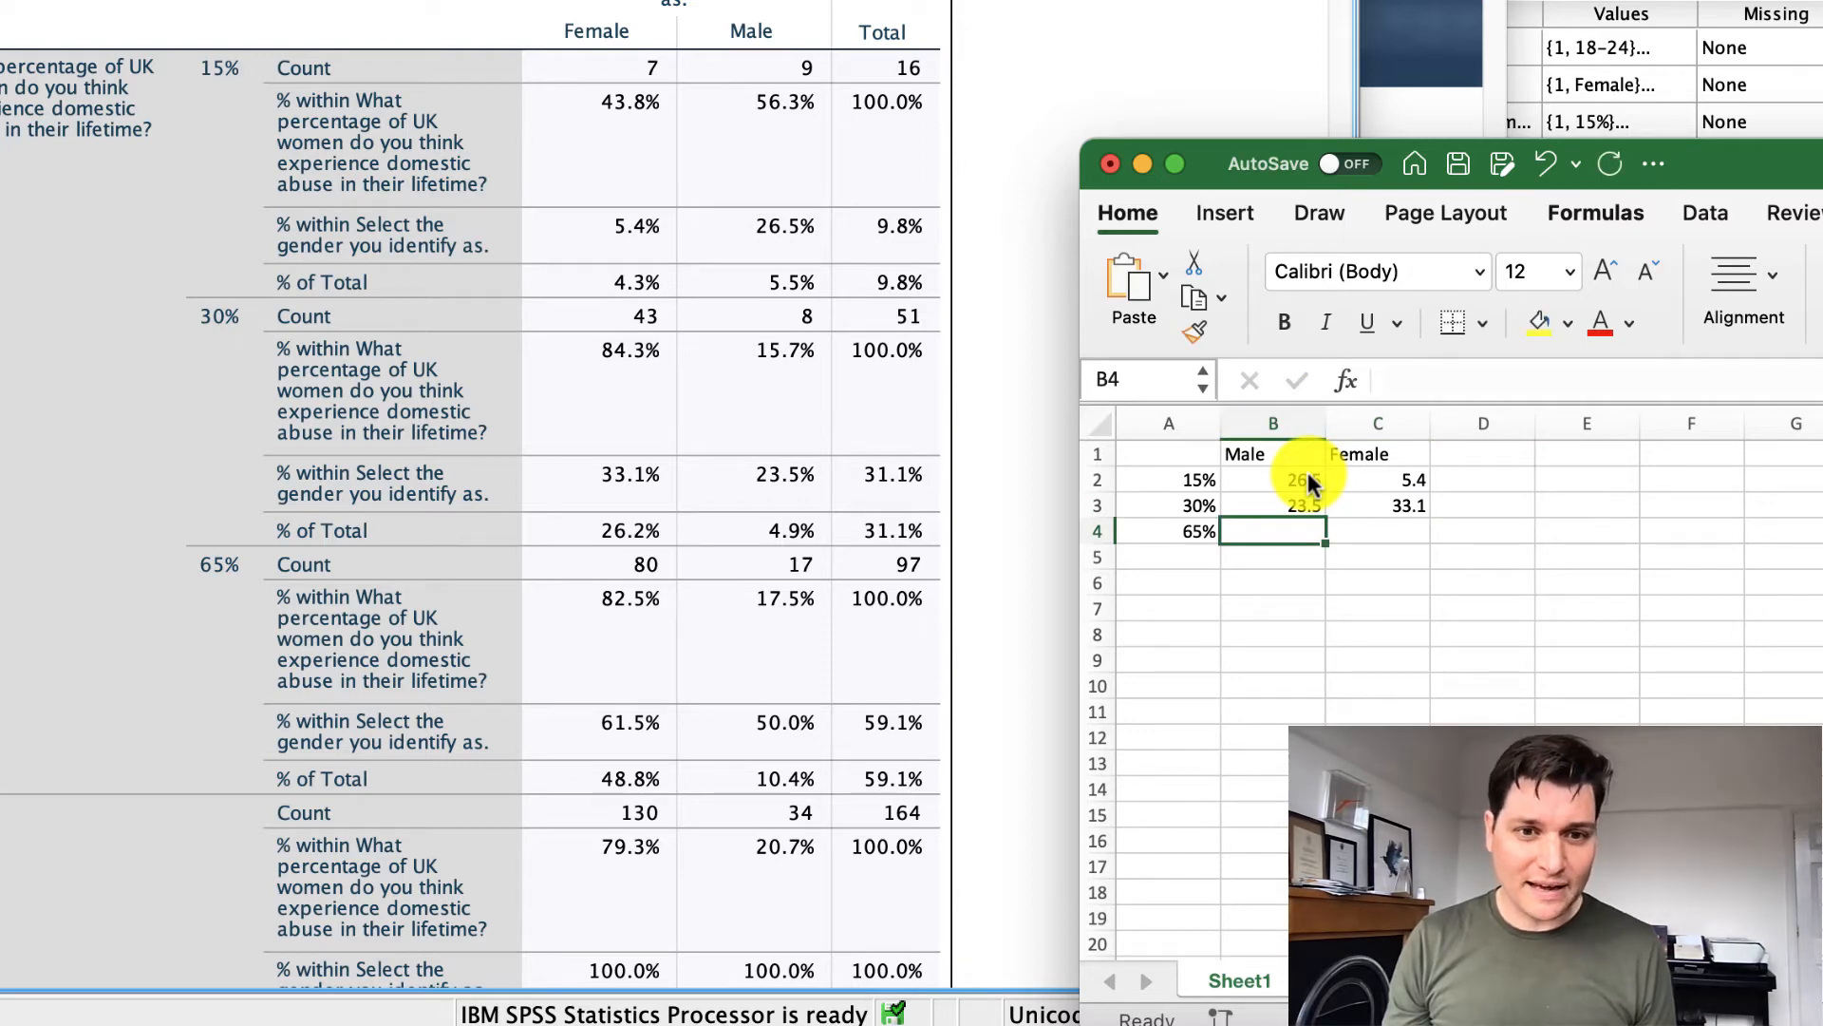
Fill the 65% row with 50 for Male in B4 and 61.5 for Female in C4
type("50")
key("Tab")
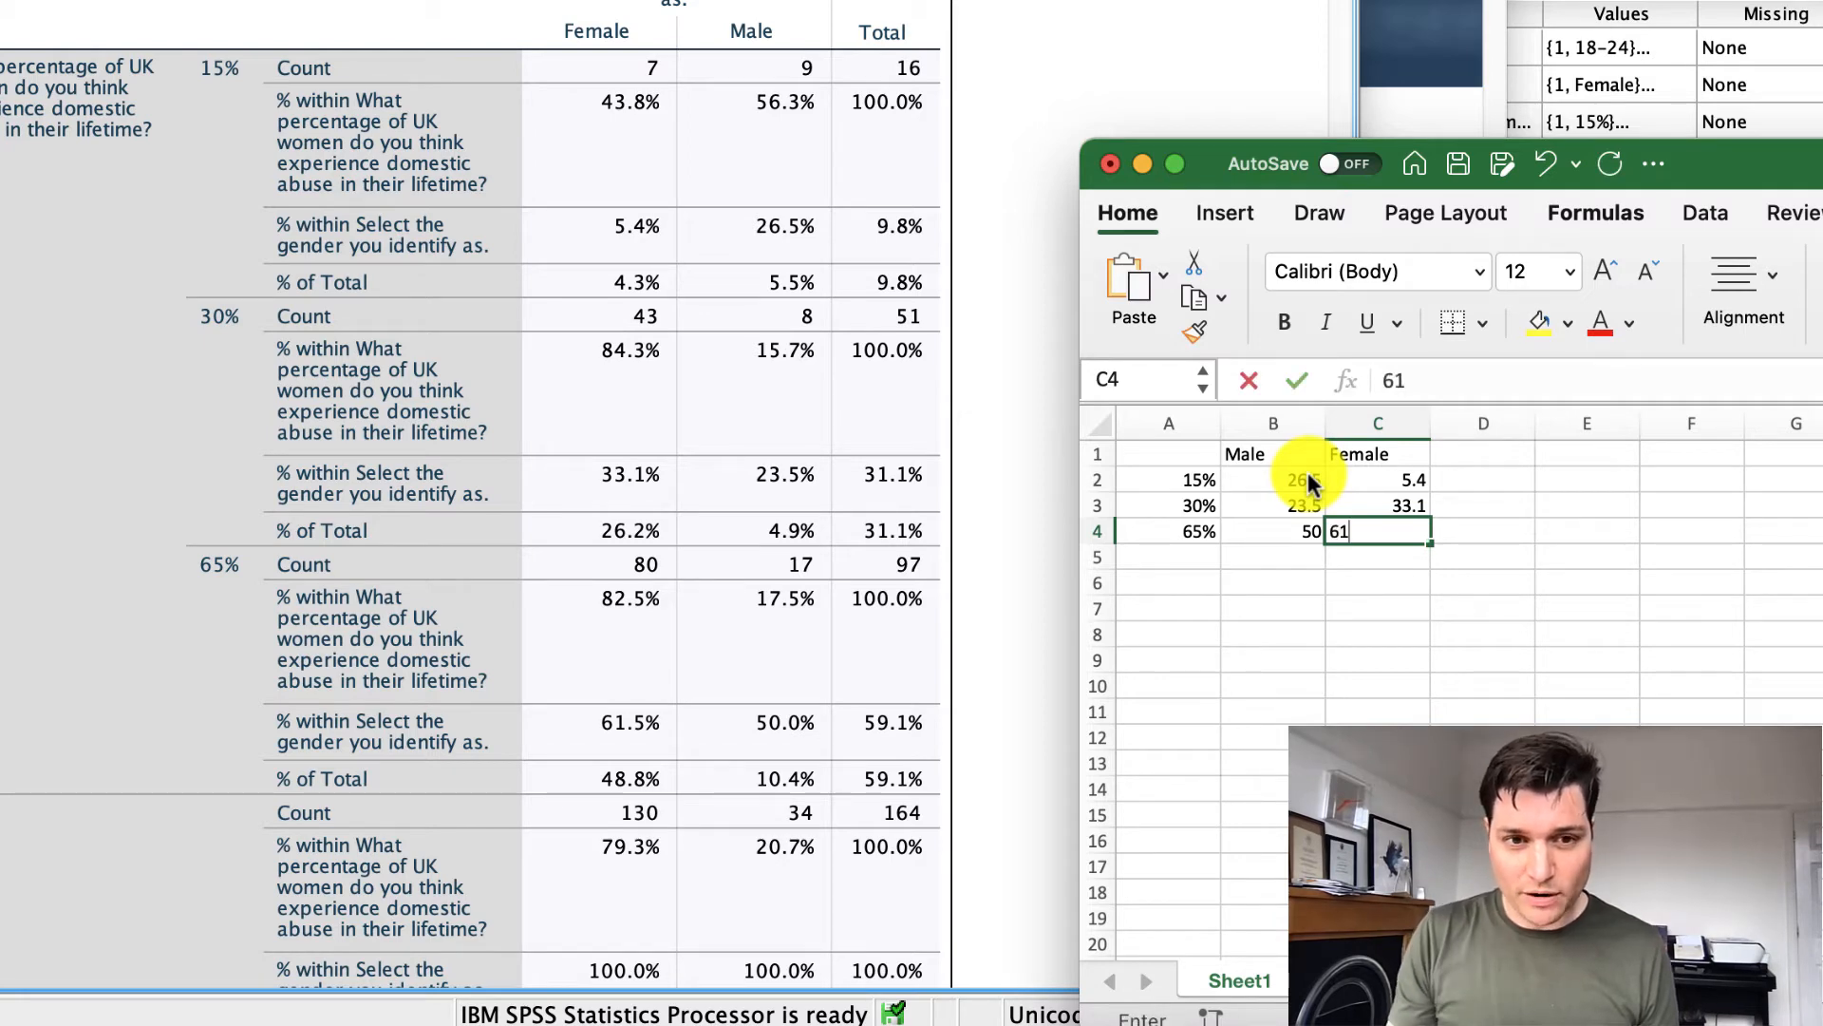
key("Return")
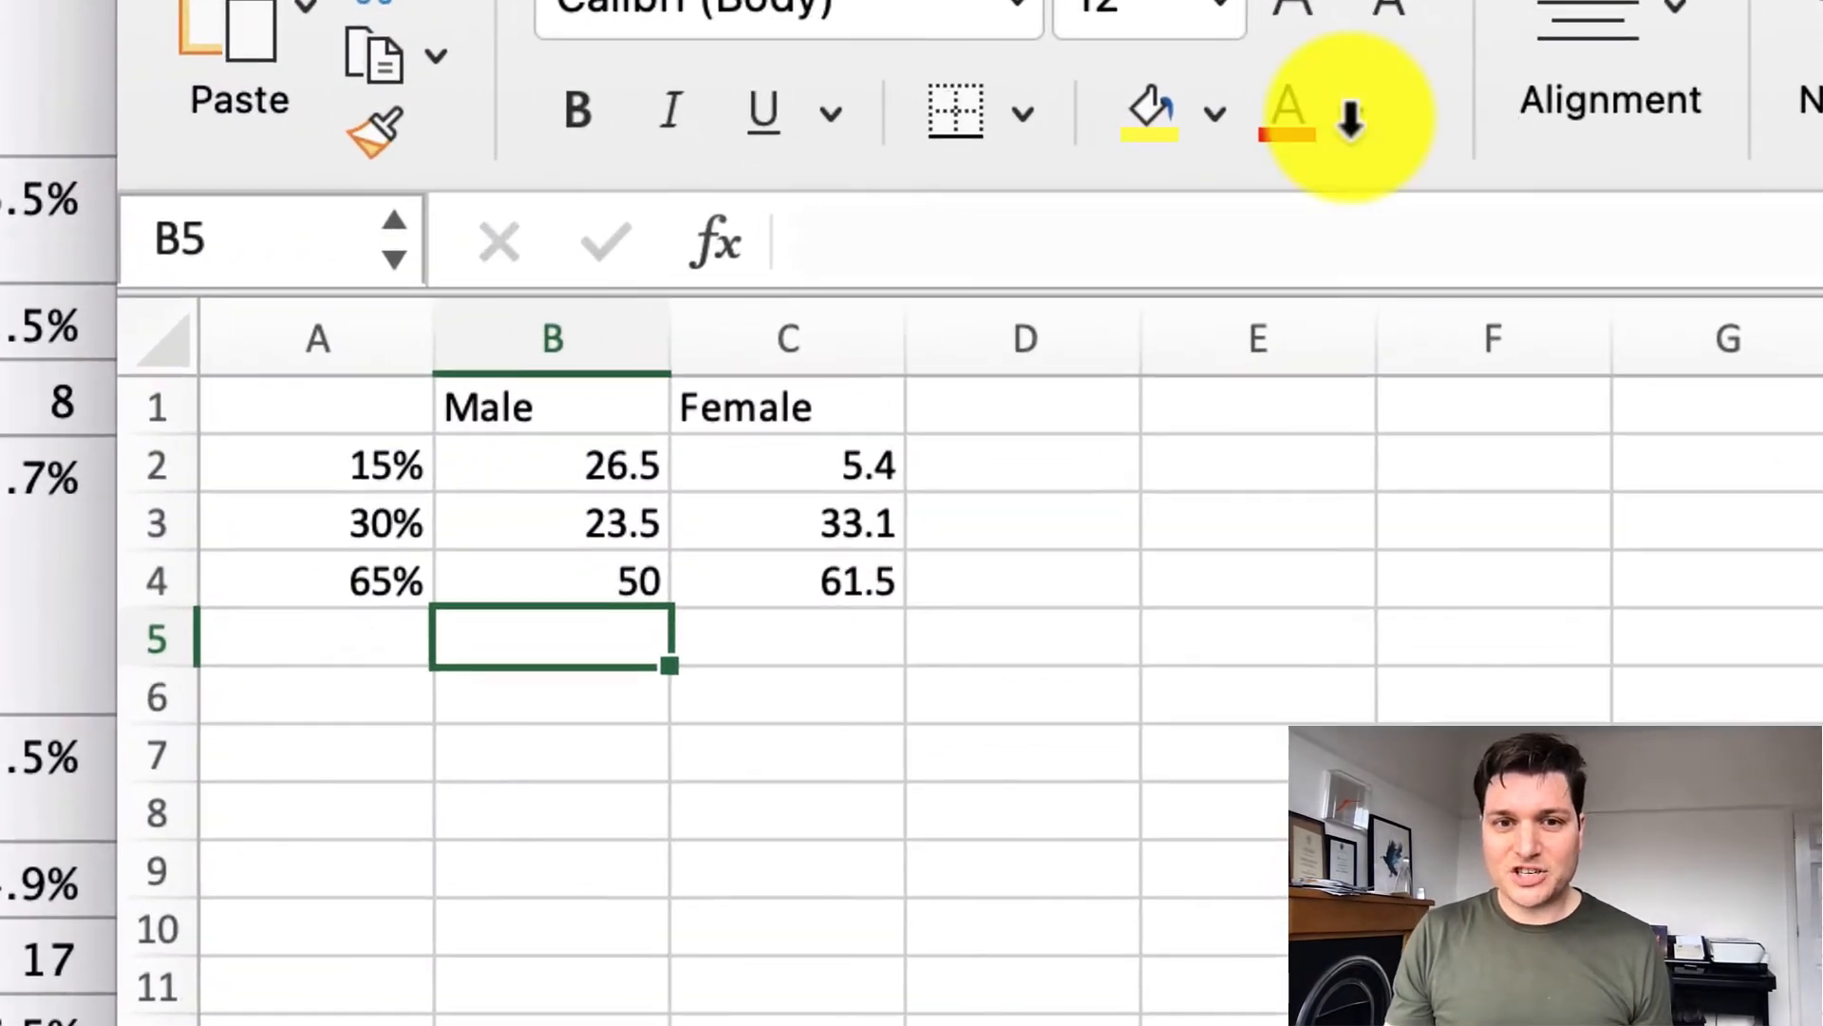
Check the column totals by summing B2:B4 in B5 and extending the formula to C5
type("=sum(")
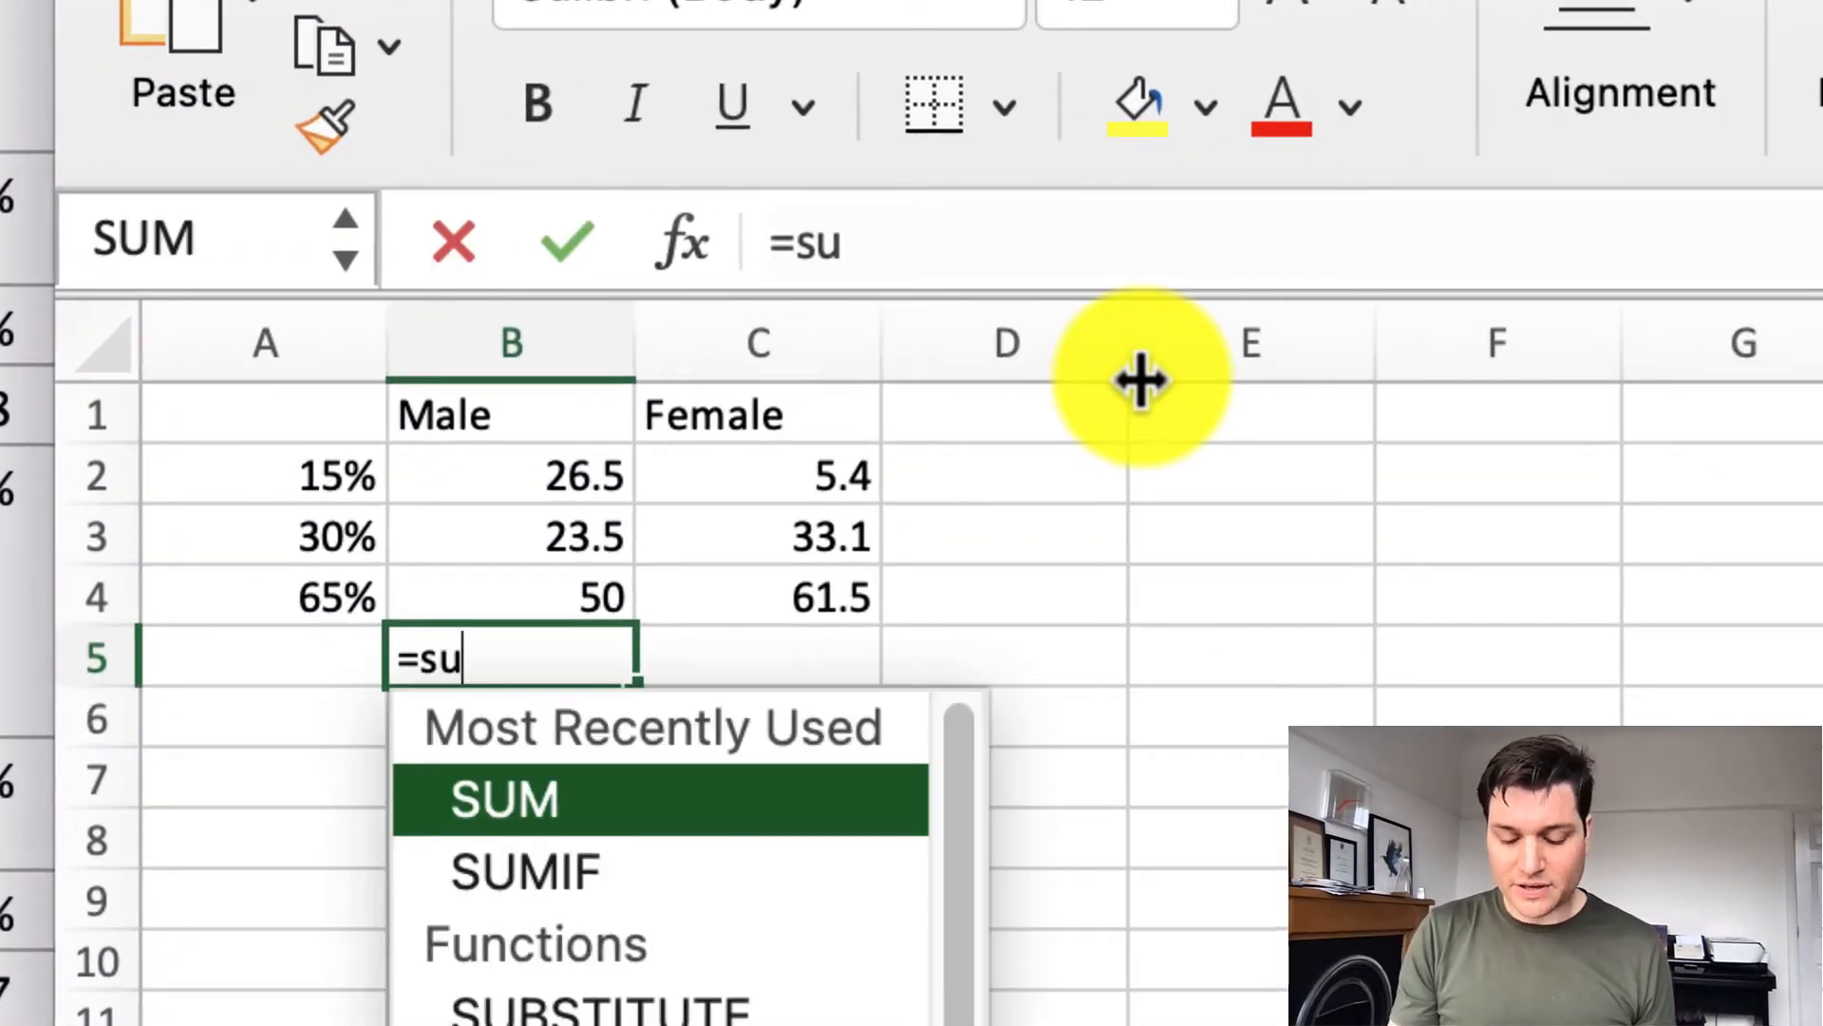
left_click_drag(505, 493, 480, 582)
type(")")
key("Return")
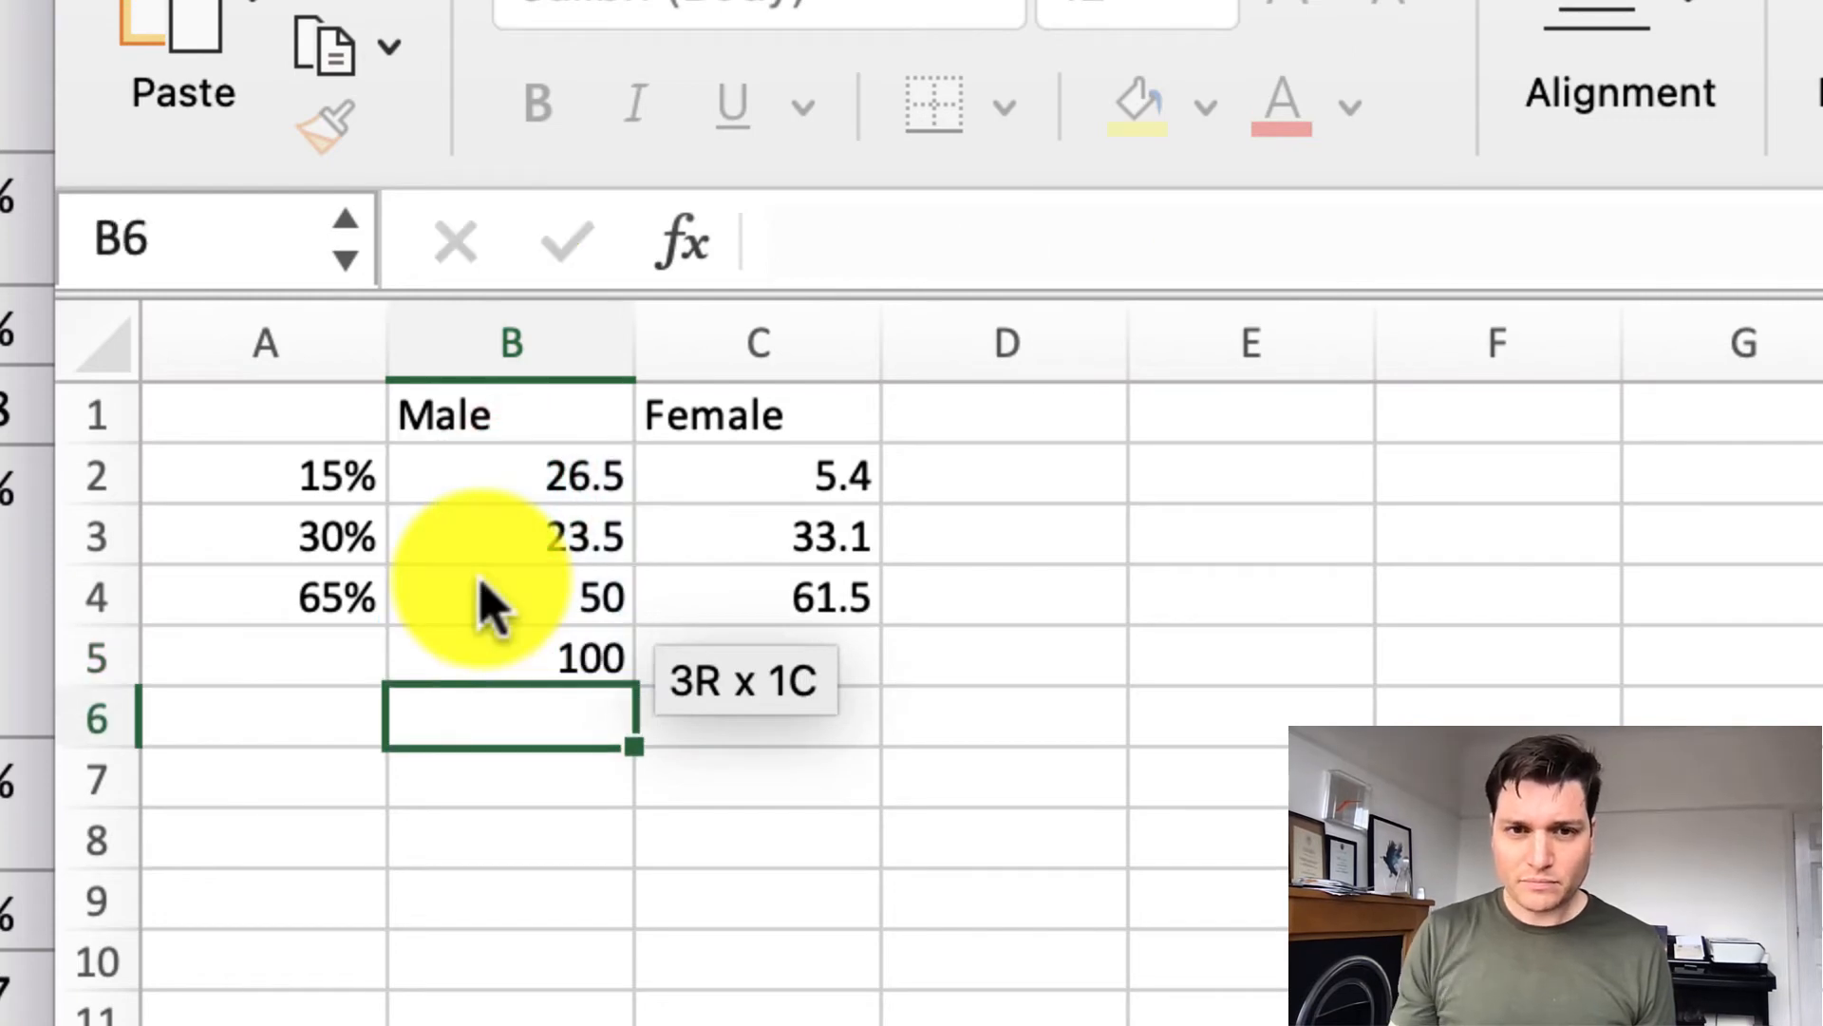
left_click(488, 634)
left_click_drag(619, 691, 855, 694)
left_click(988, 693)
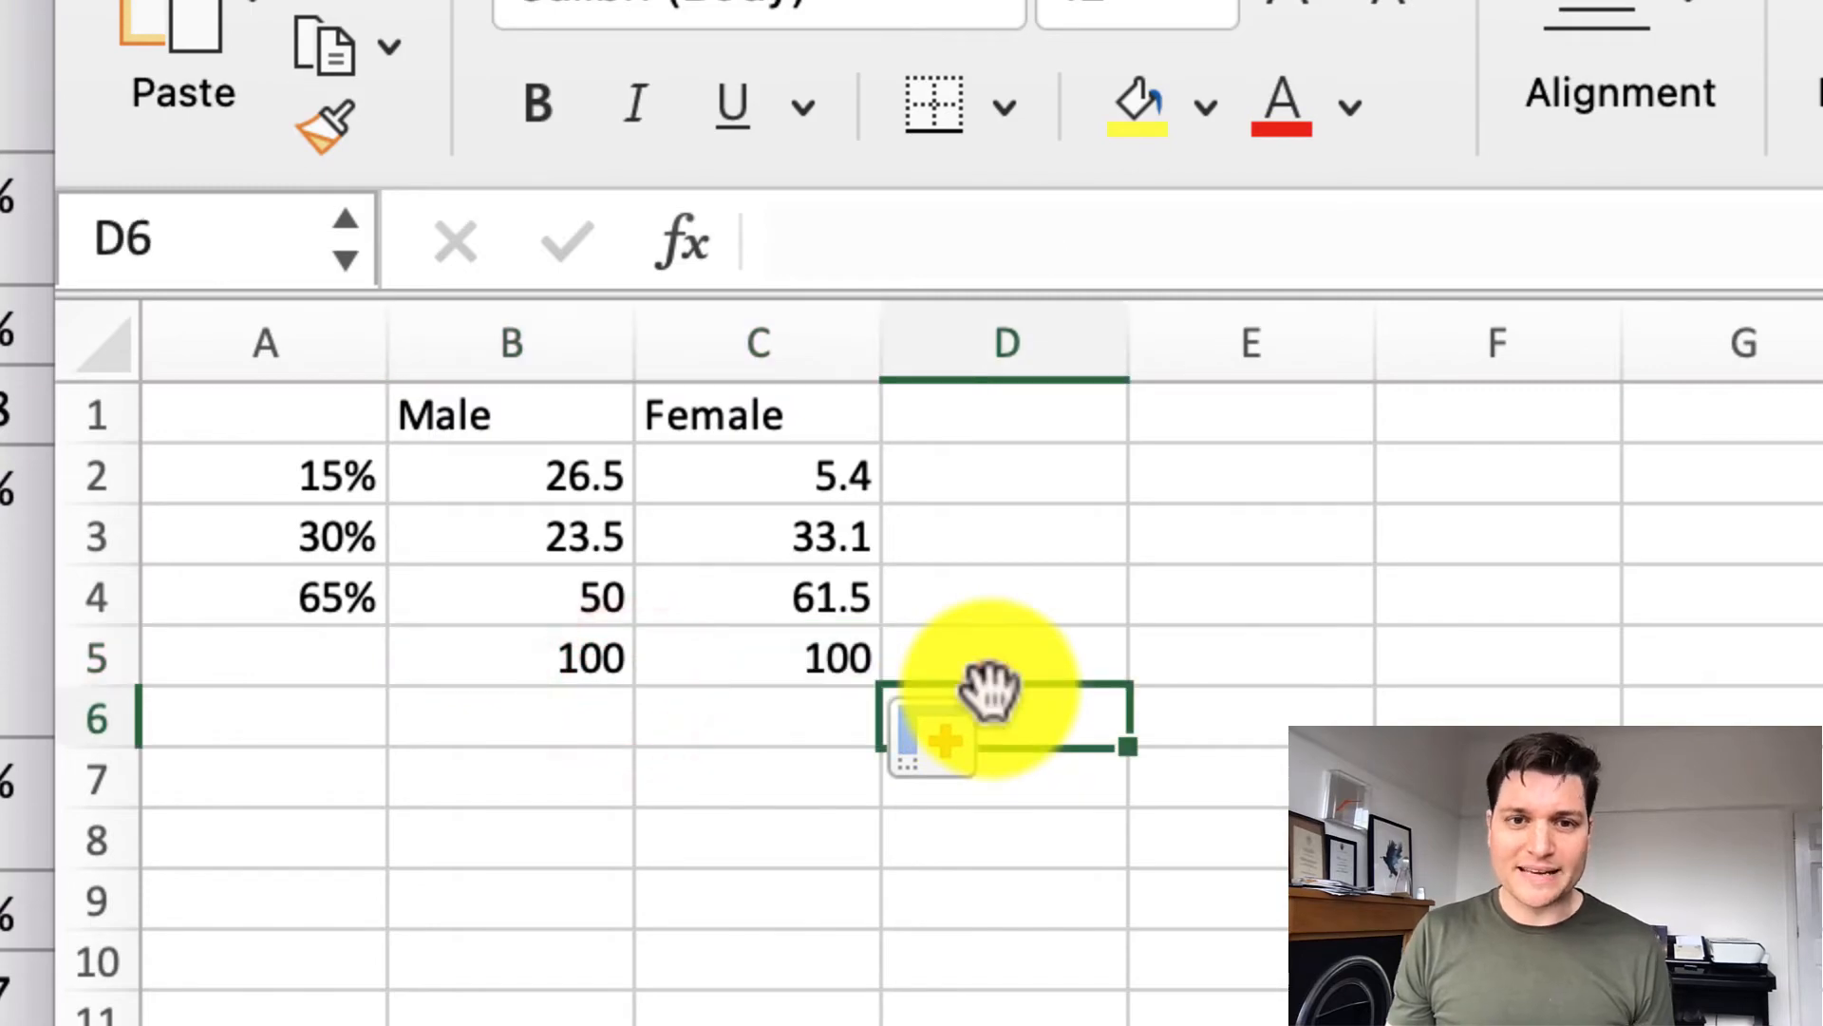
Clear the check totals from B5 and C5
left_click_drag(605, 665, 712, 656)
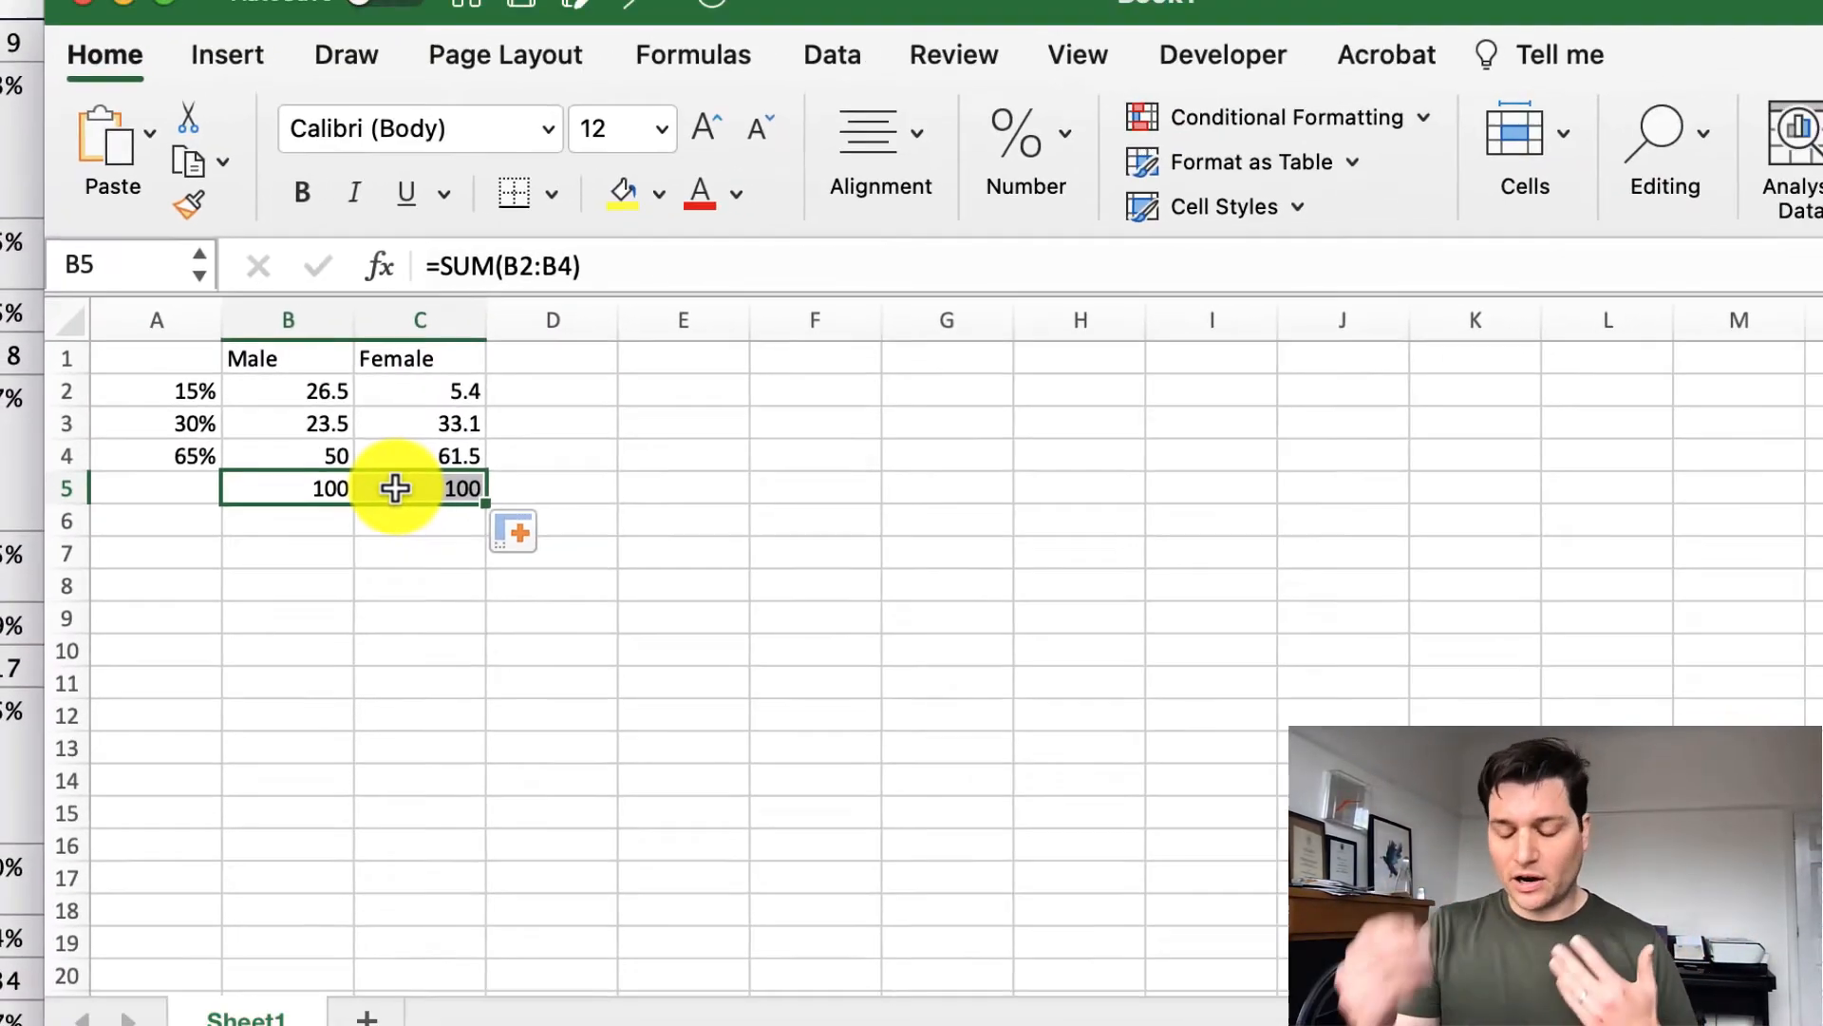
key("Delete")
Insert a 2-D clustered column chart of A1:C4 and place it beside the table, starting around column D, row 1
left_click_drag(150, 364, 428, 444)
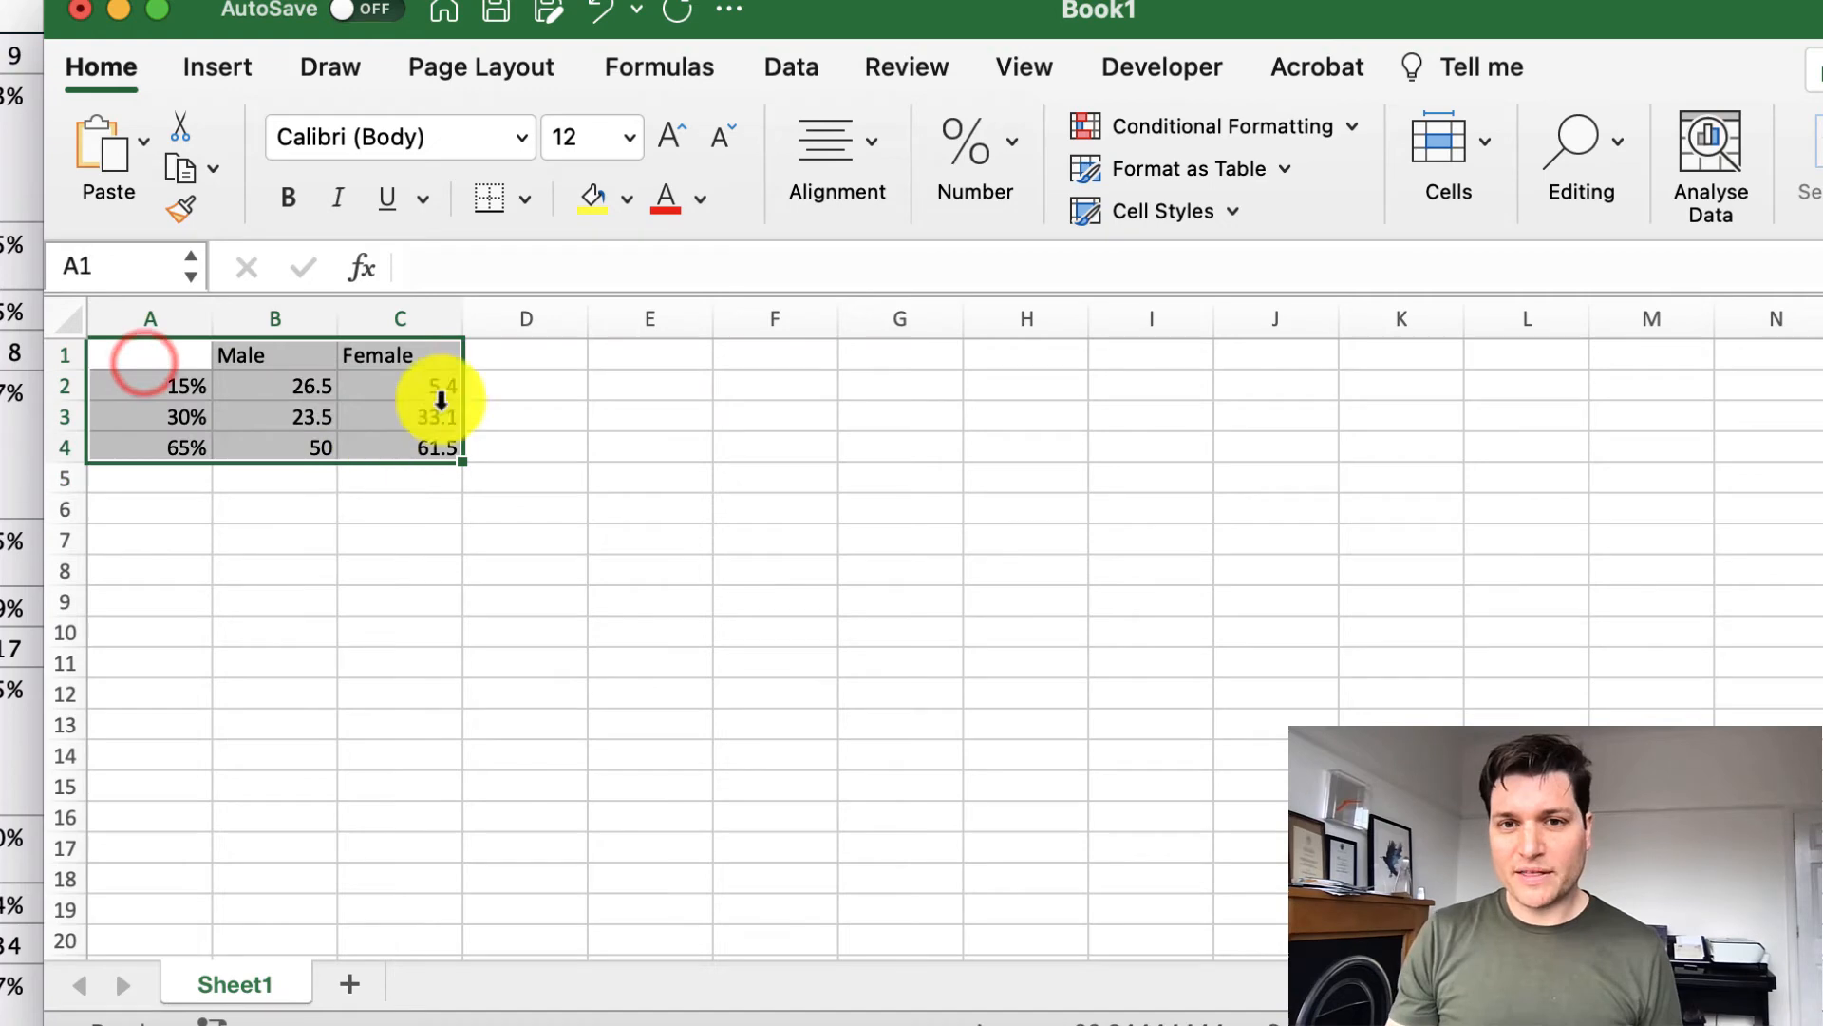
left_click(227, 65)
left_click(822, 130)
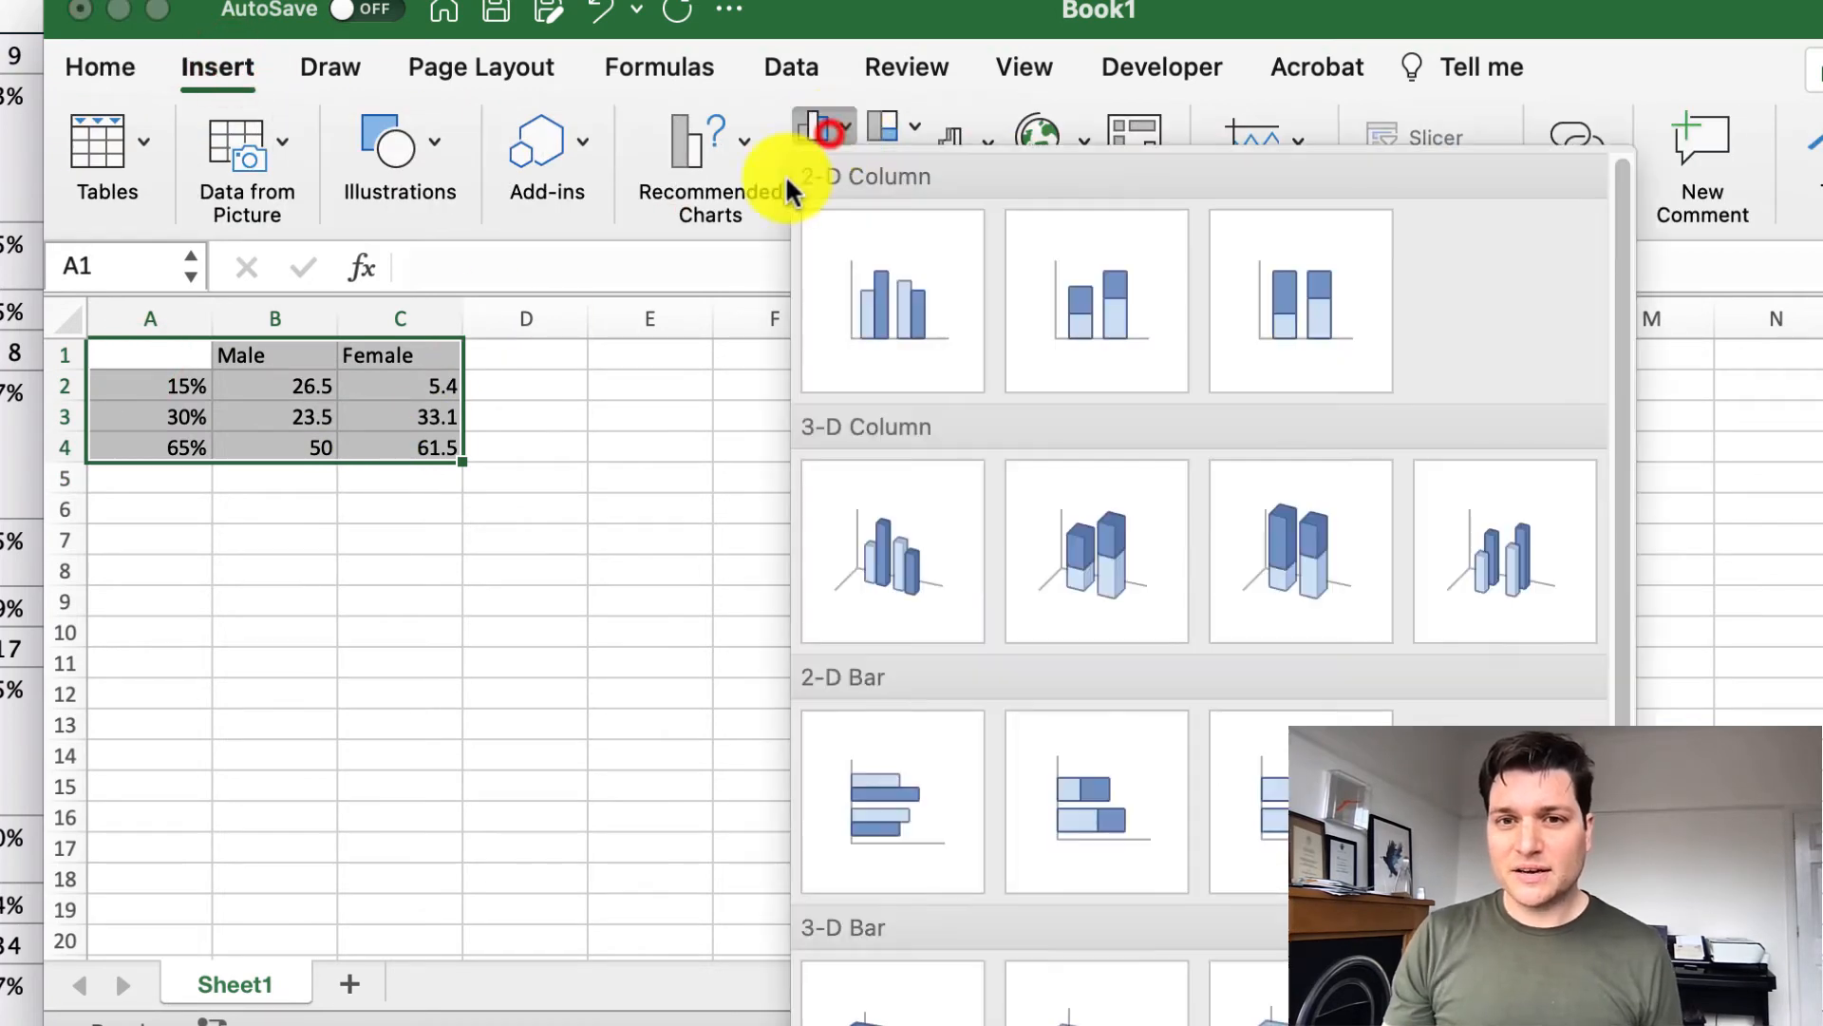
left_click(866, 280)
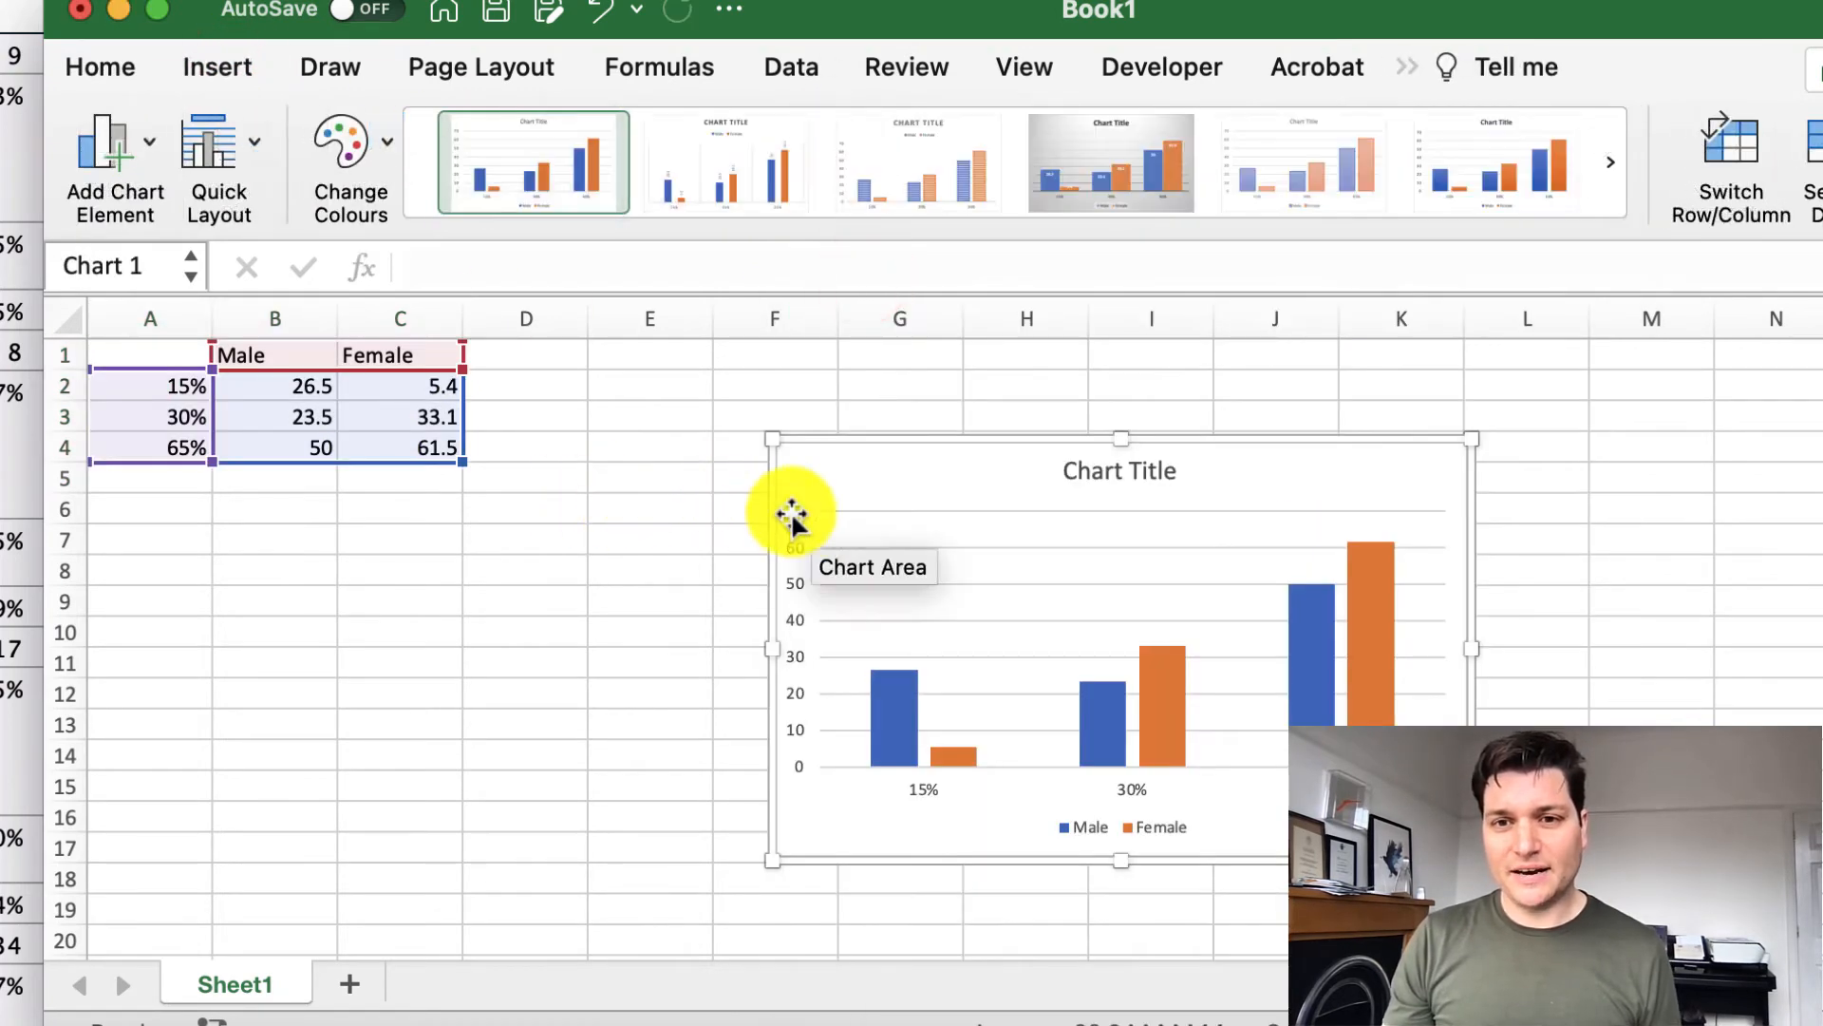
left_click_drag(863, 454, 599, 368)
mouse_move(1208, 777)
left_mouse_down()
mouse_move(1271, 829)
mouse_move(1210, 779)
left_mouse_up()
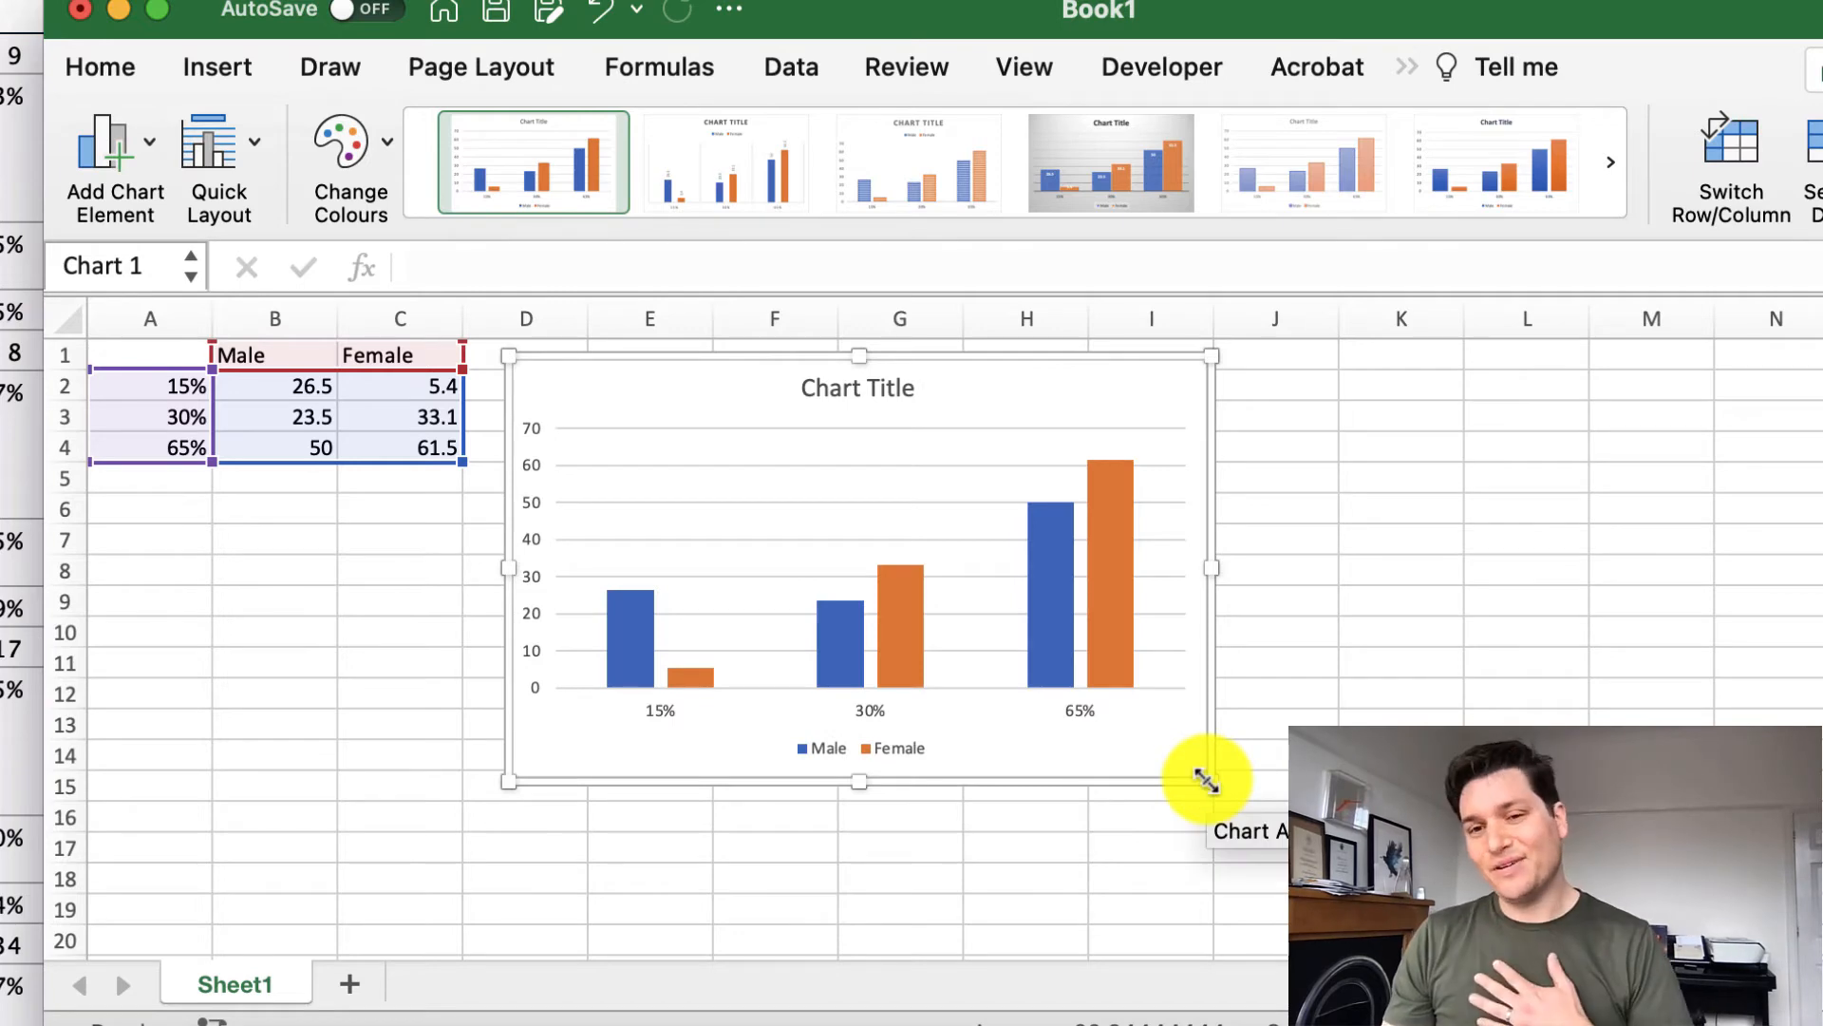